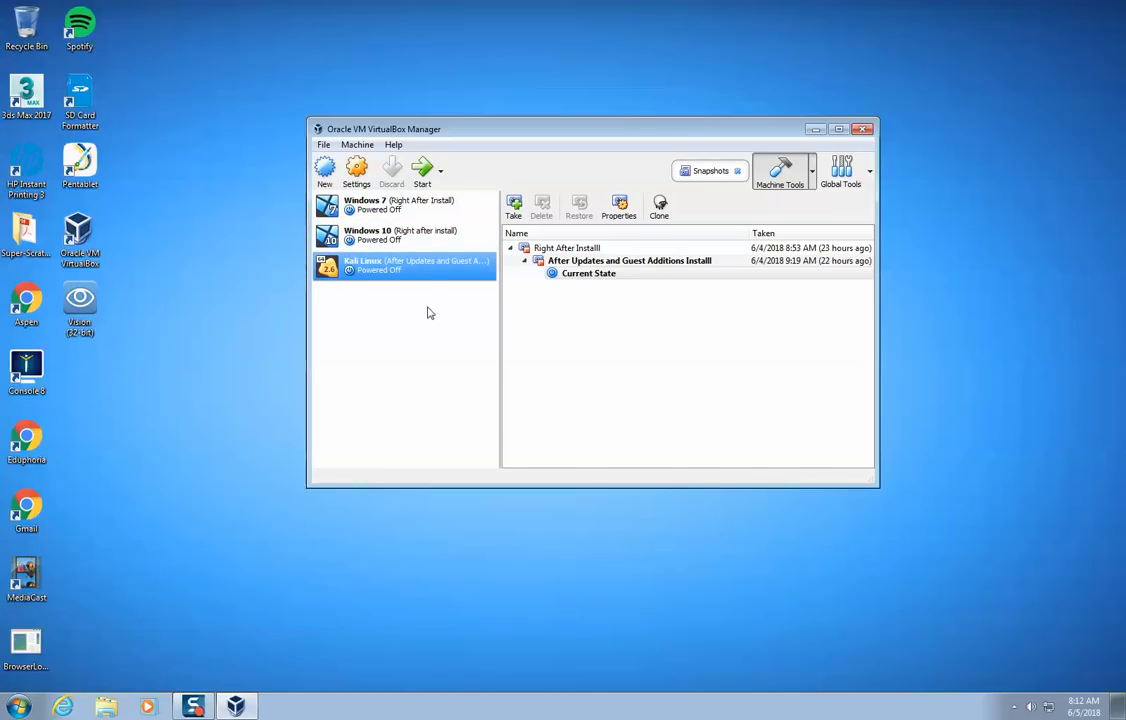
- Start a new virtual machine named Windows Server 2016 and accept a memory size of 2048 MB
{"action": "left_click", "coordinate": [326, 170]}
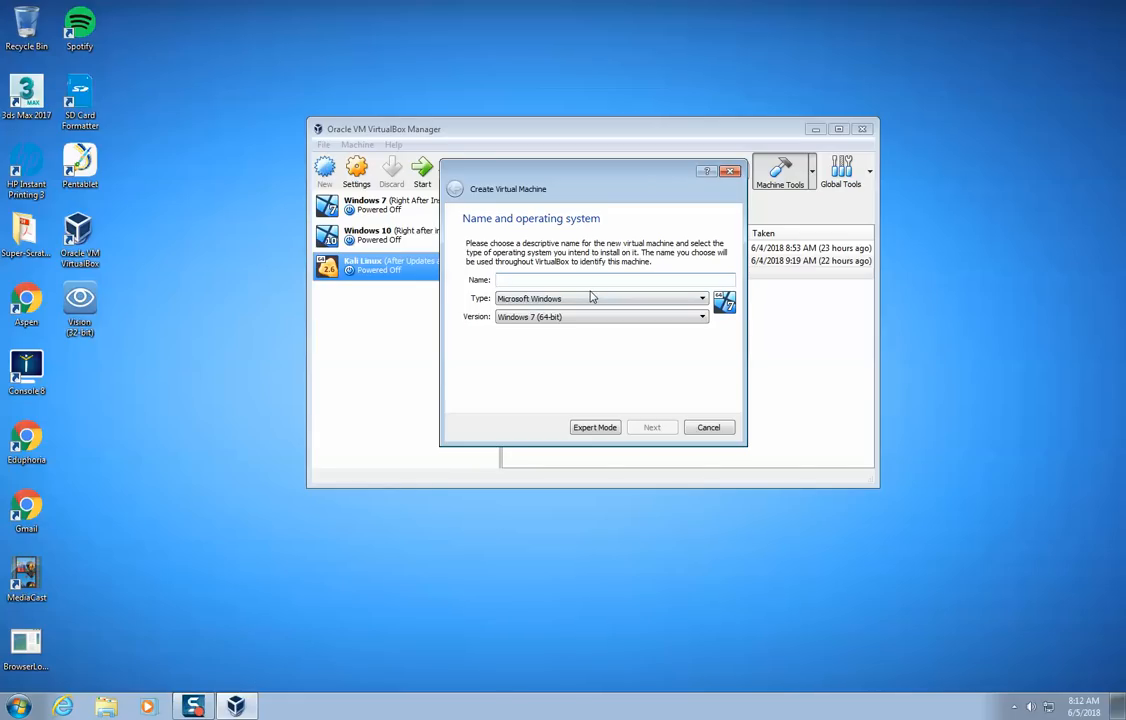
{"action": "type", "text": "Windows S"}
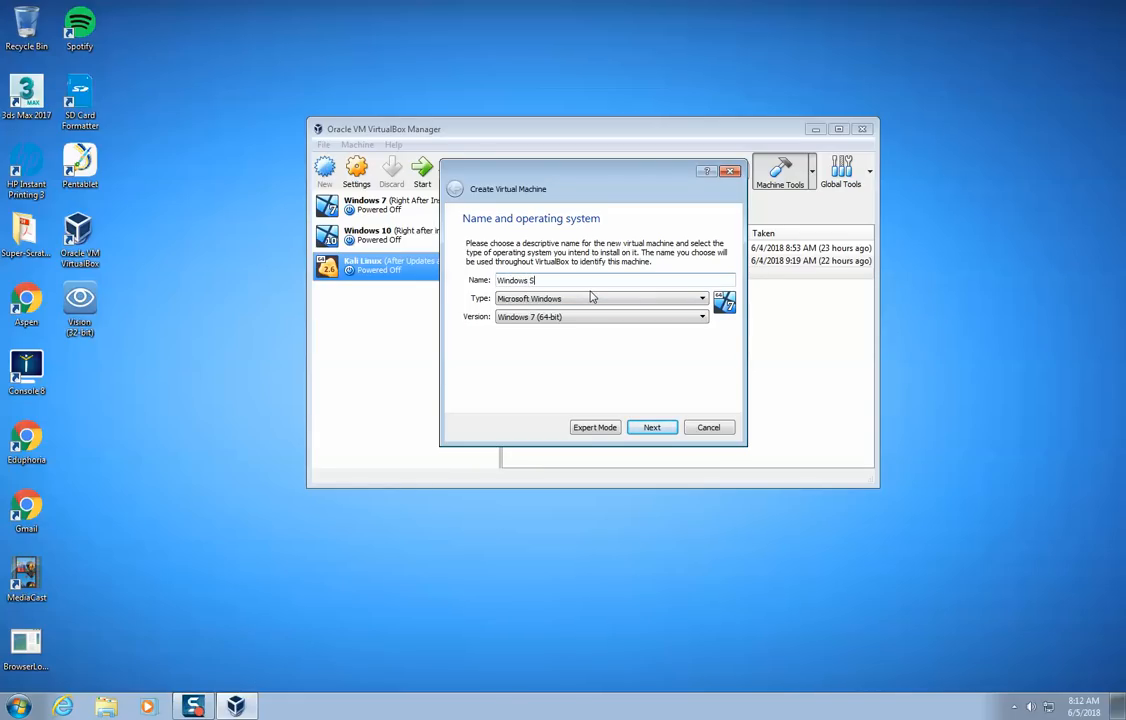
{"action": "type", "text": "erver 2016"}
{"action": "left_click", "coordinate": [651, 427]}
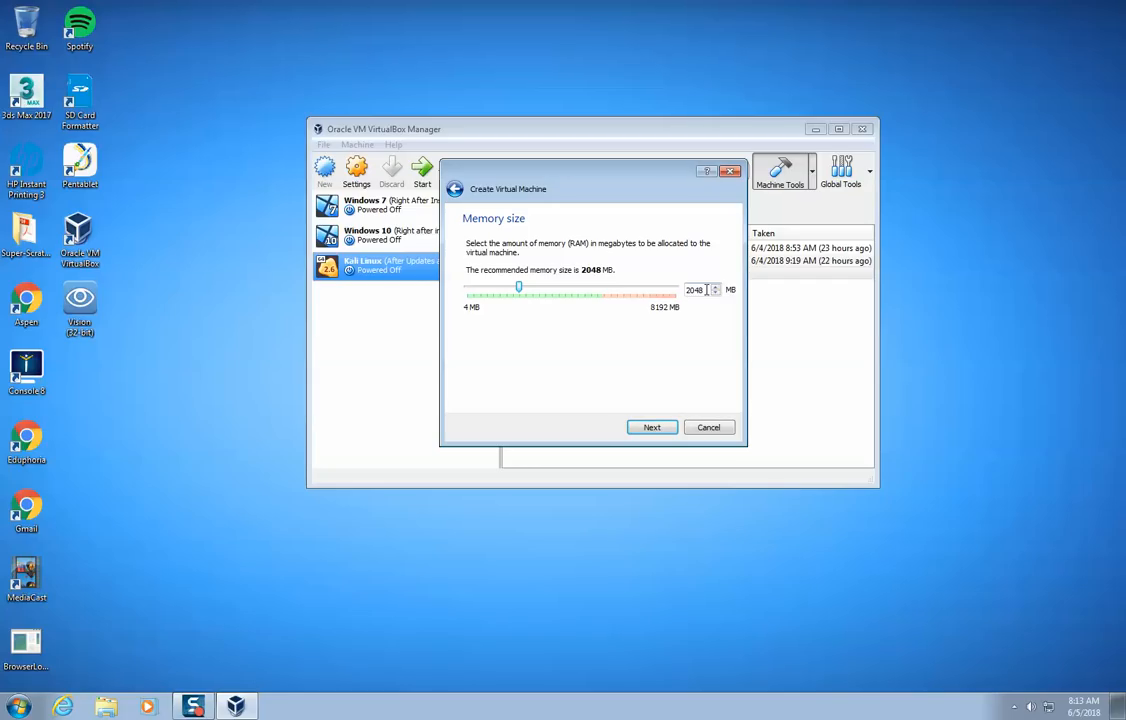
{"action": "left_click", "coordinate": [649, 426]}
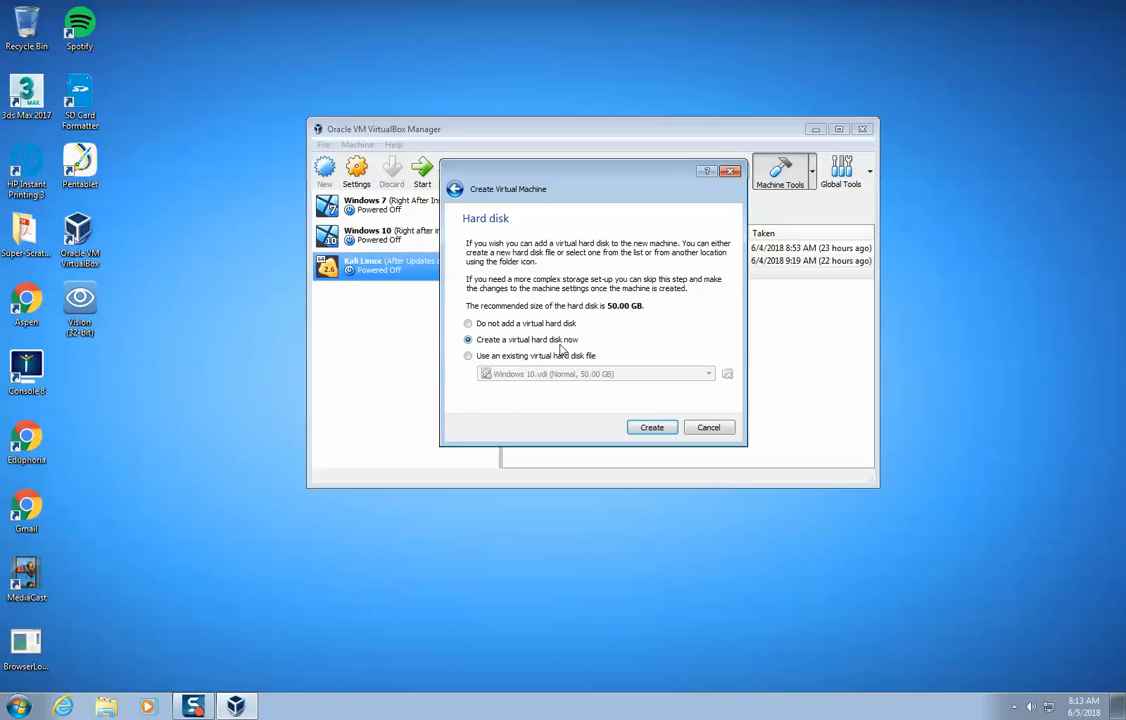
- Create a dynamically allocated 50 GB VDI hard disk named Windows Server 2016 for the new virtual machine
{"action": "left_click", "coordinate": [649, 427]}
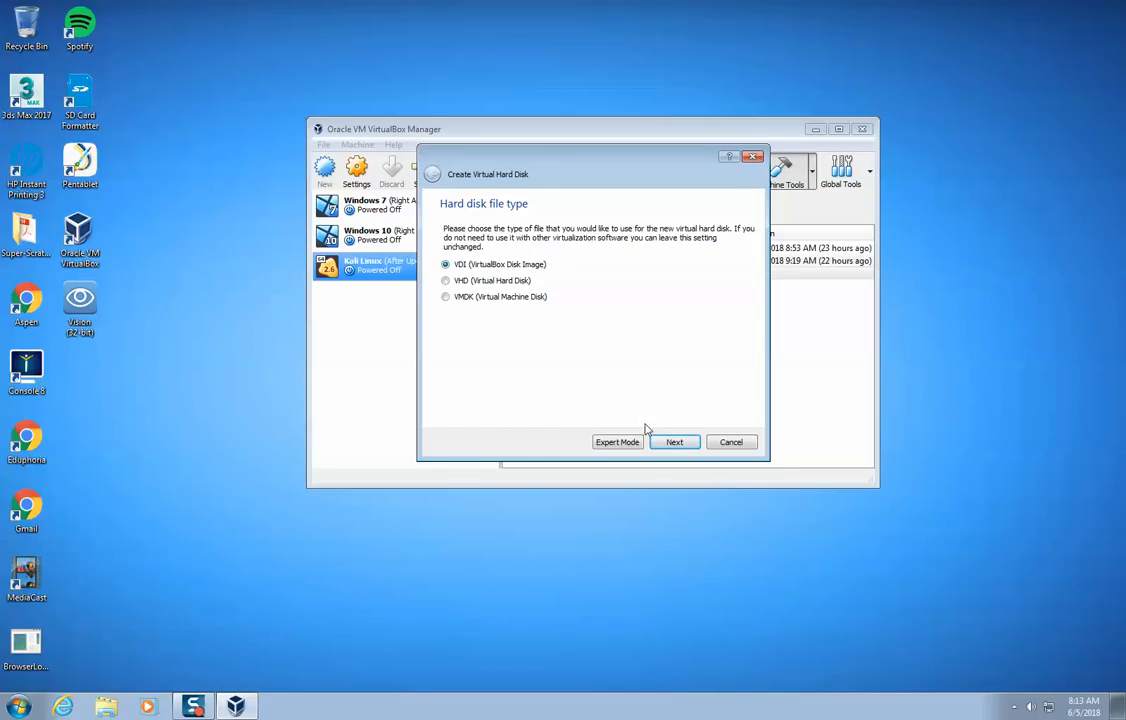
{"action": "left_click", "coordinate": [661, 443]}
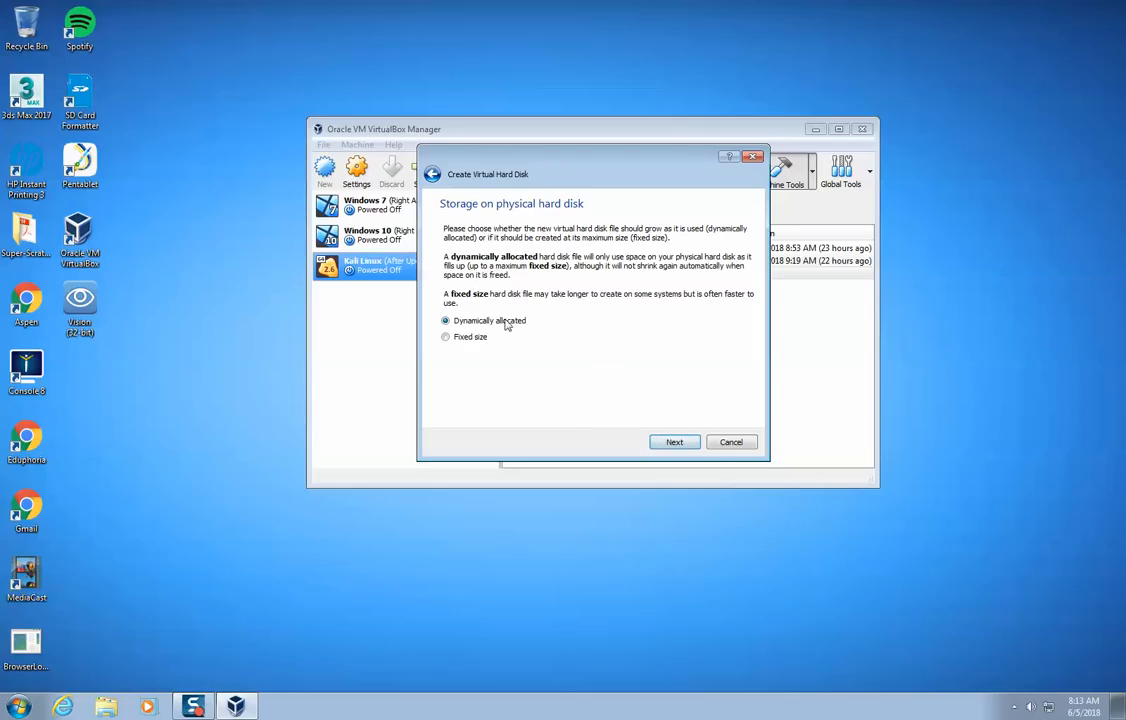
{"action": "left_click", "coordinate": [673, 442]}
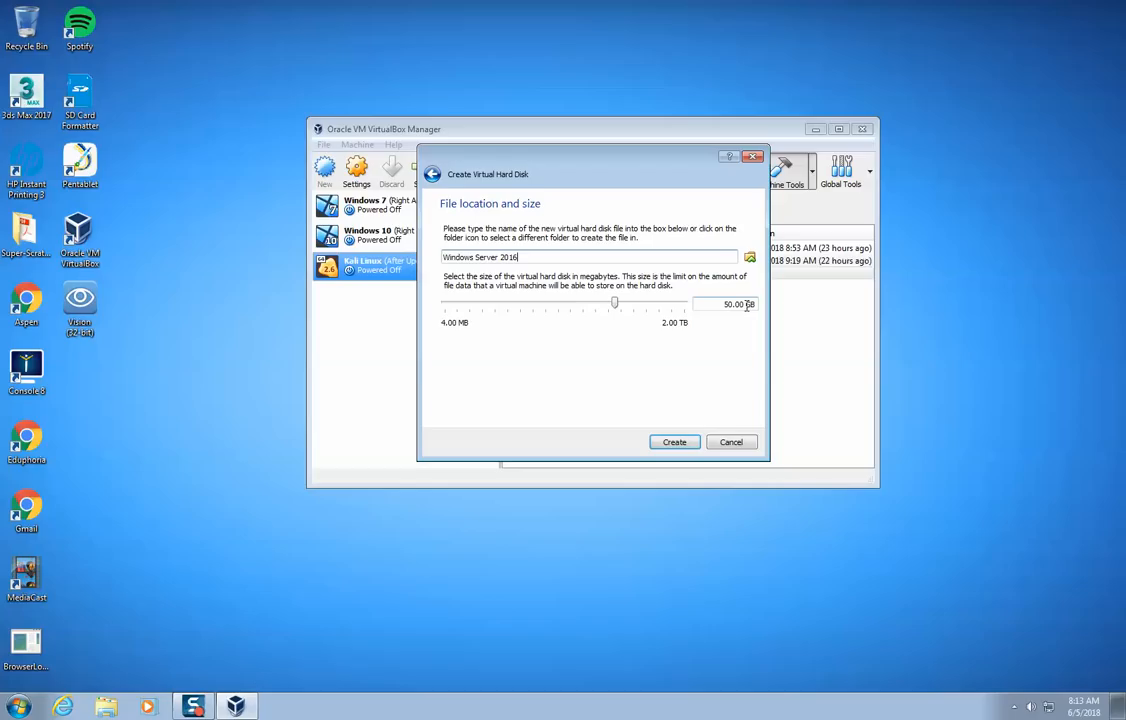
{"action": "left_click", "coordinate": [673, 441]}
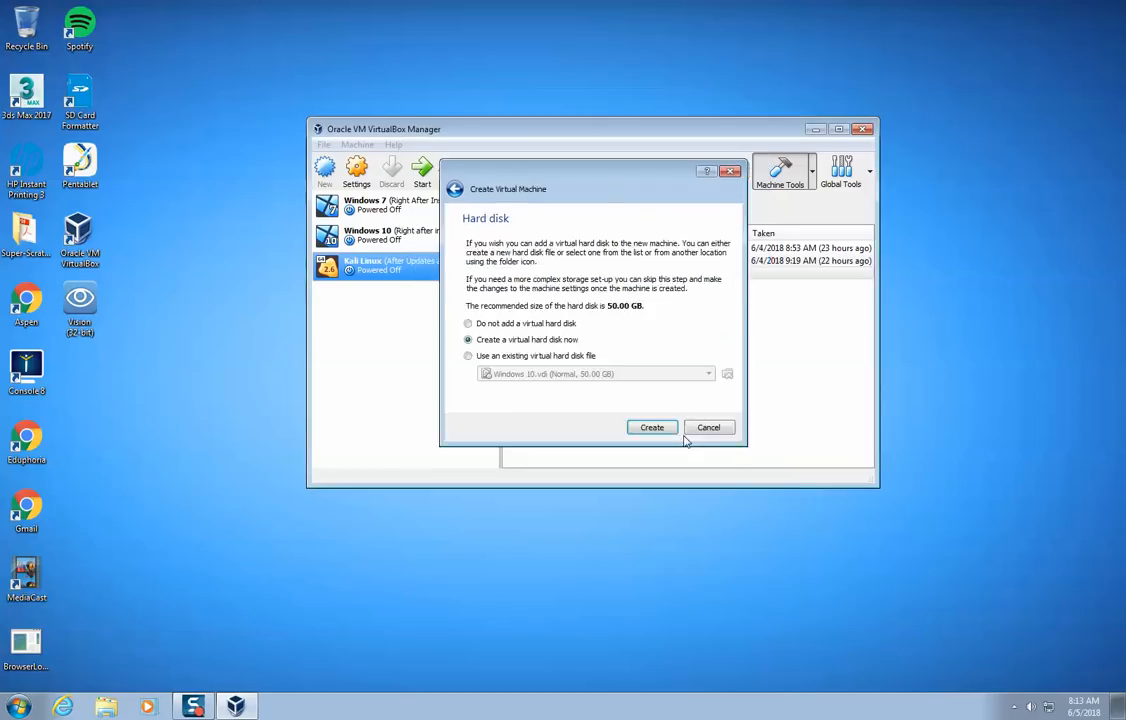
{"action": "left_click", "coordinate": [658, 427]}
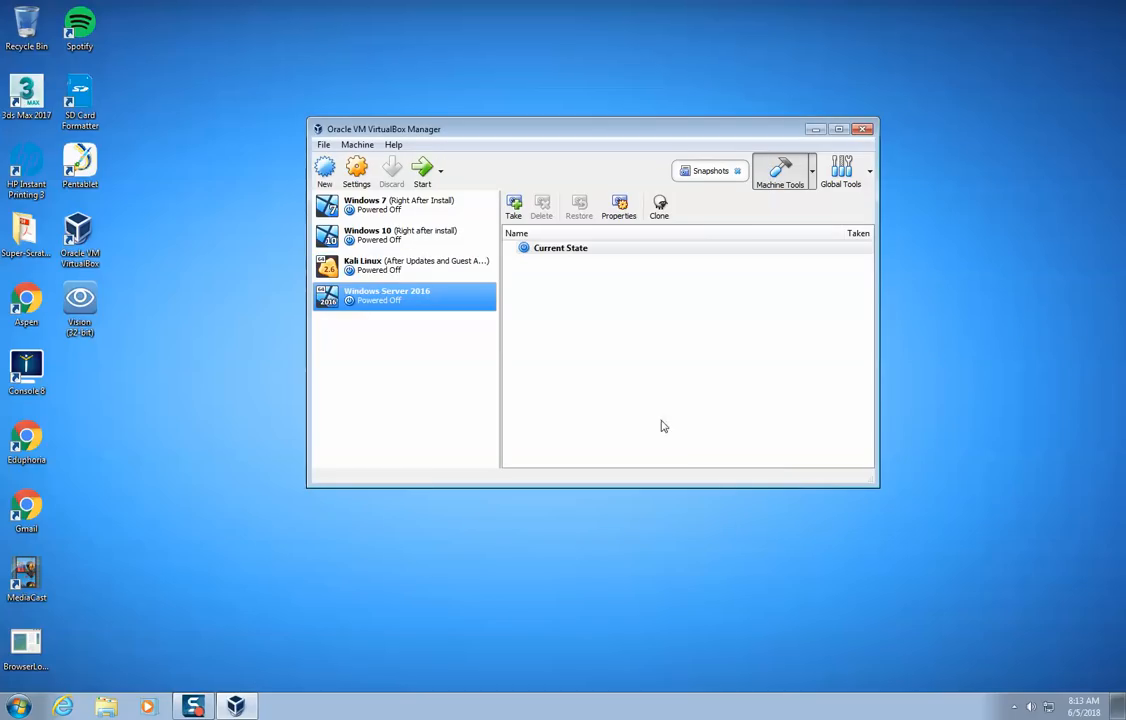
- Start the Windows Server 2016 machine and browse for its start-up disk in Shared (S:) > MAINEWEST > STUDENTS > AAT > Cyber Security
{"action": "double_click", "coordinate": [430, 302]}
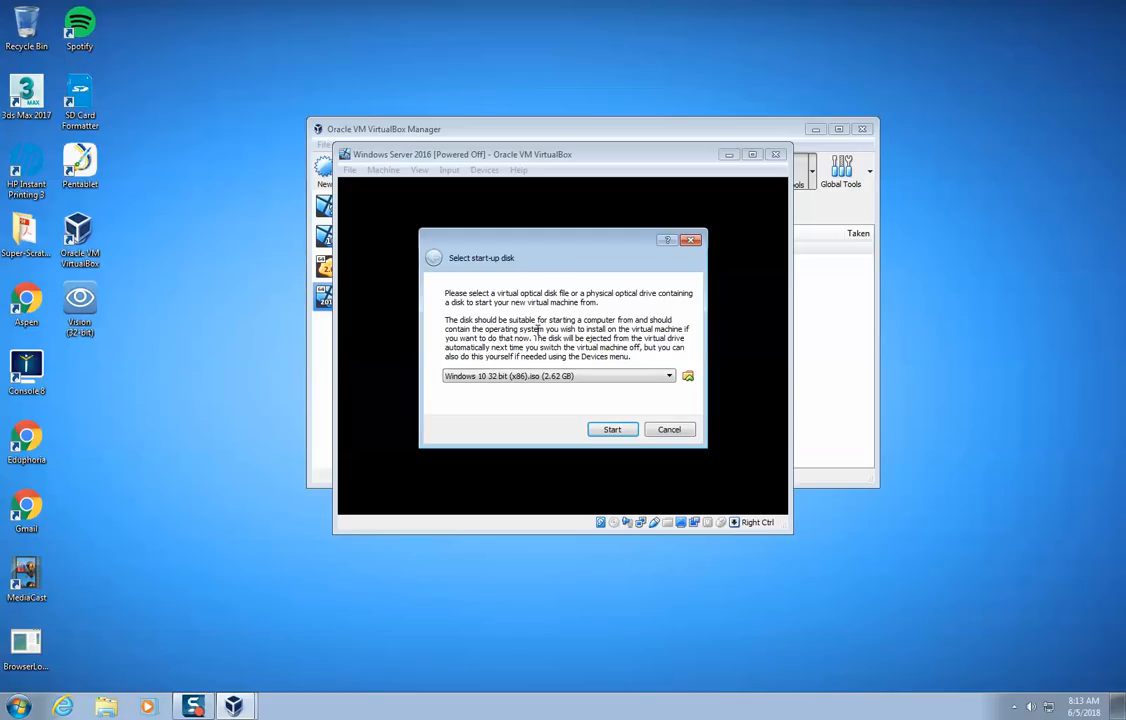
{"action": "left_click", "coordinate": [688, 376]}
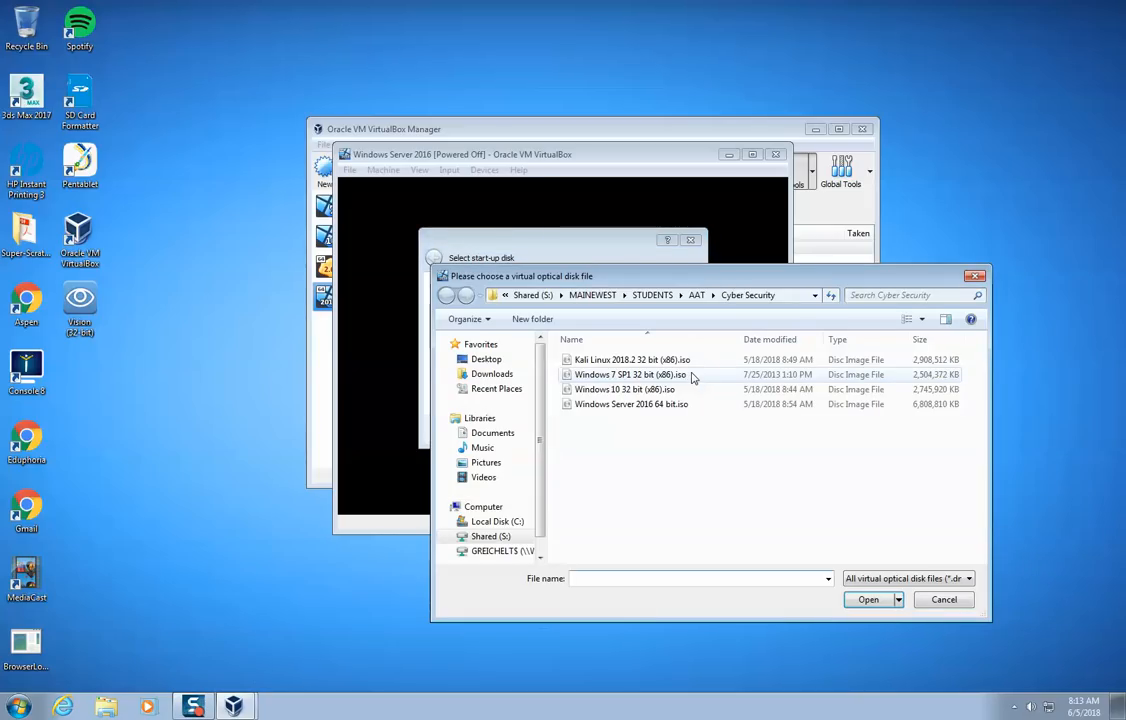
{"action": "left_click", "coordinate": [490, 537]}
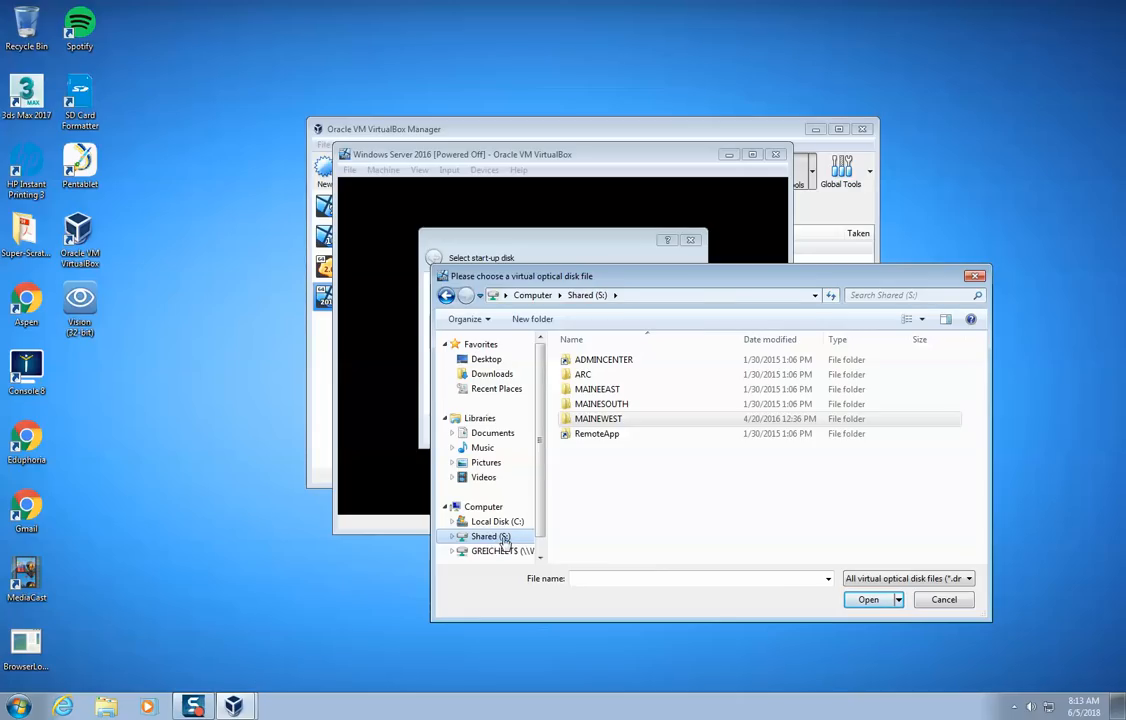
{"action": "double_click", "coordinate": [620, 422]}
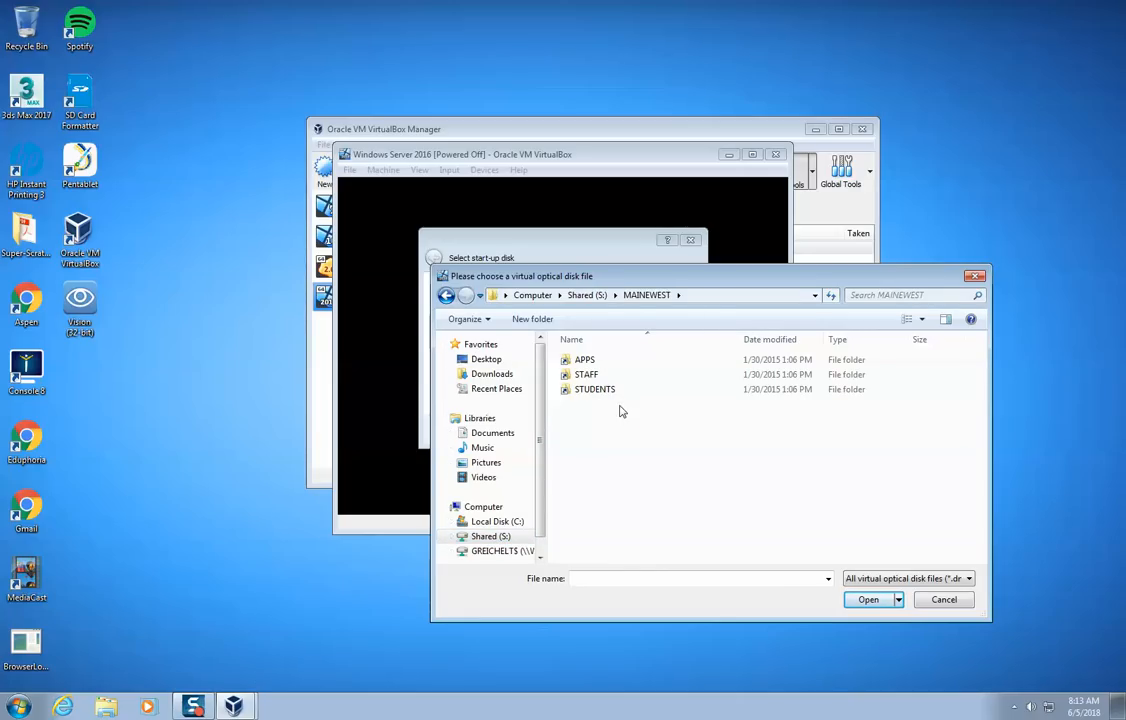
{"action": "double_click", "coordinate": [622, 389]}
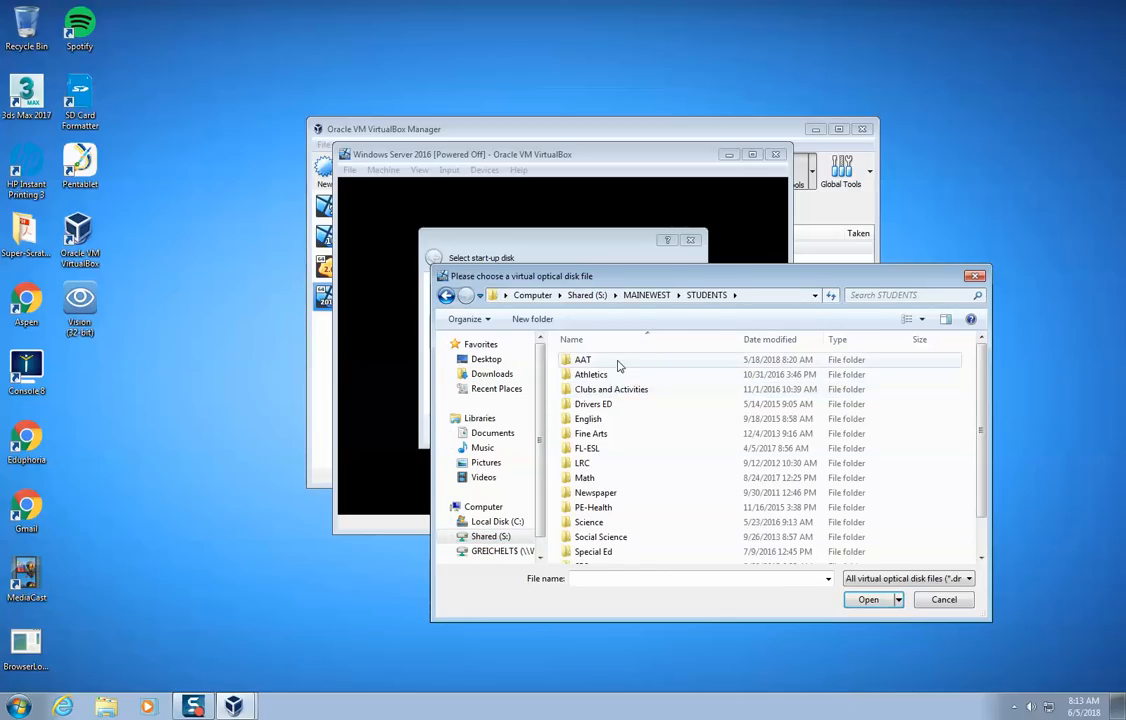
{"action": "double_click", "coordinate": [616, 361]}
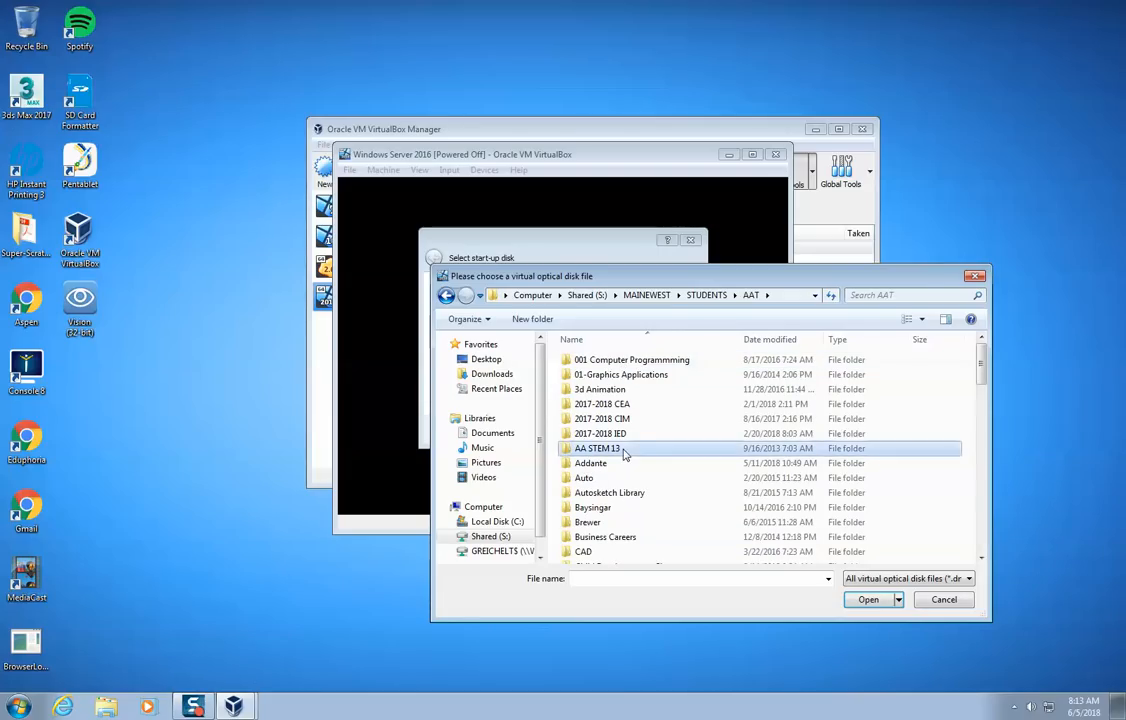
{"action": "left_click", "coordinate": [600, 551]}
{"action": "scroll", "coordinate": [620, 556], "scroll_direction": "down", "scroll_amount": 1}
{"action": "scroll", "coordinate": [620, 556], "scroll_direction": "down", "scroll_amount": 3}
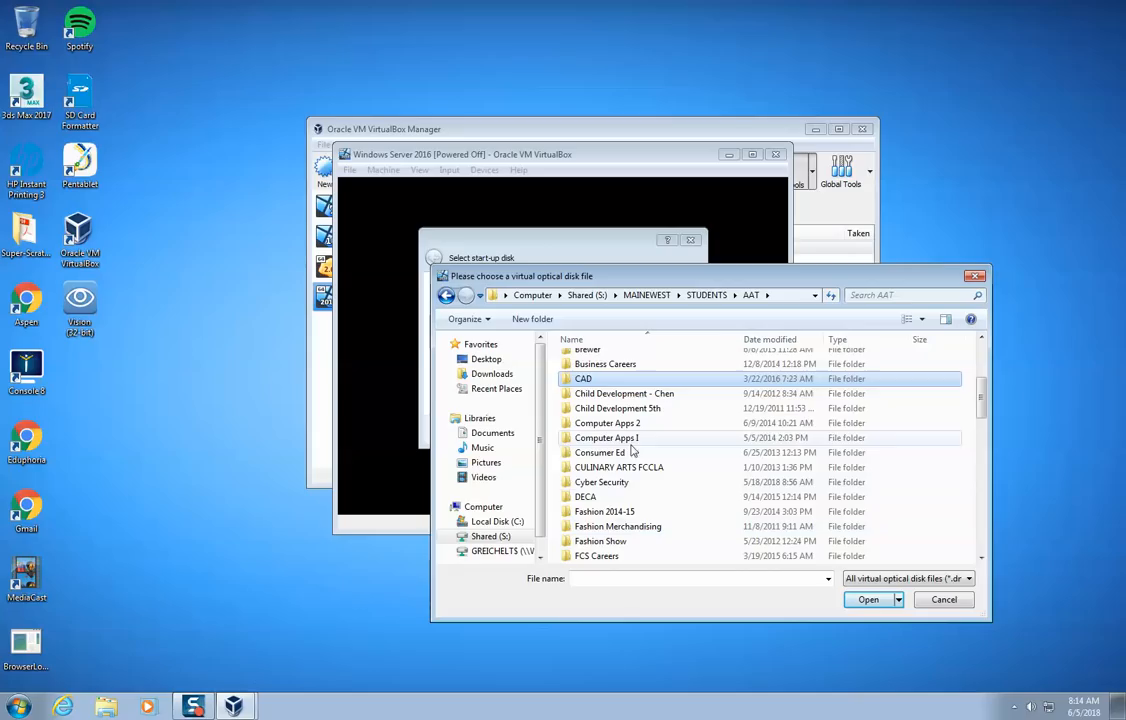
{"action": "double_click", "coordinate": [620, 482]}
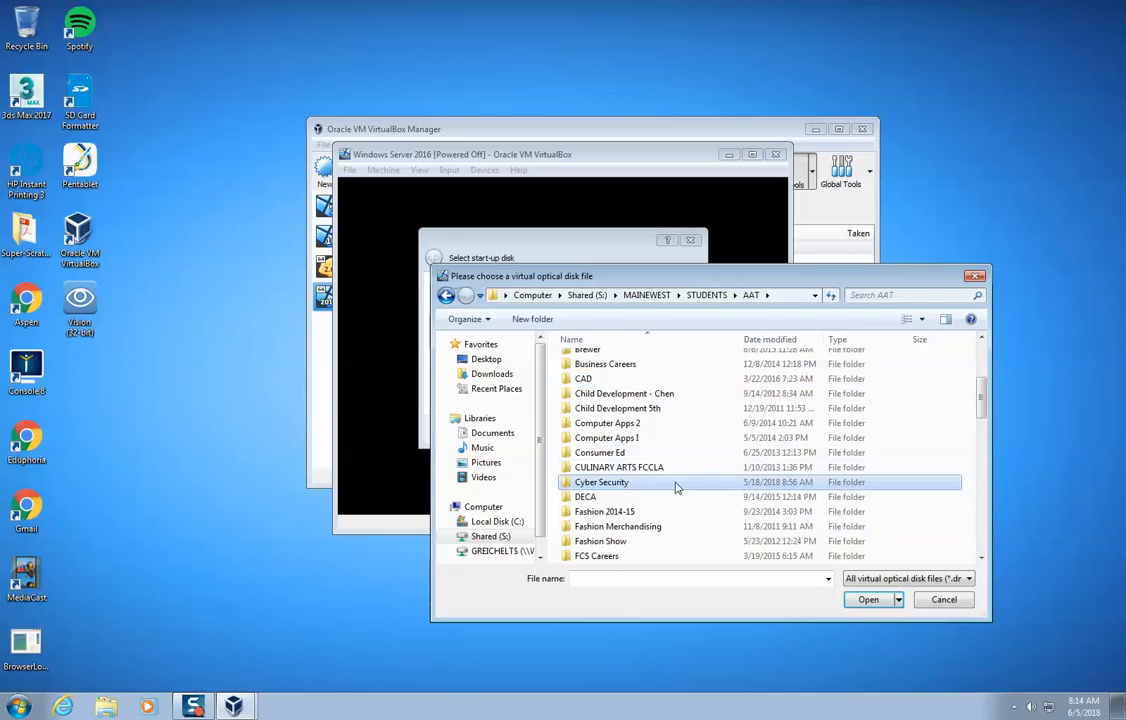
- Choose Windows Server 2016 64 bit.iso as the start-up disk and boot the virtual machine from it
{"action": "left_click", "coordinate": [598, 405]}
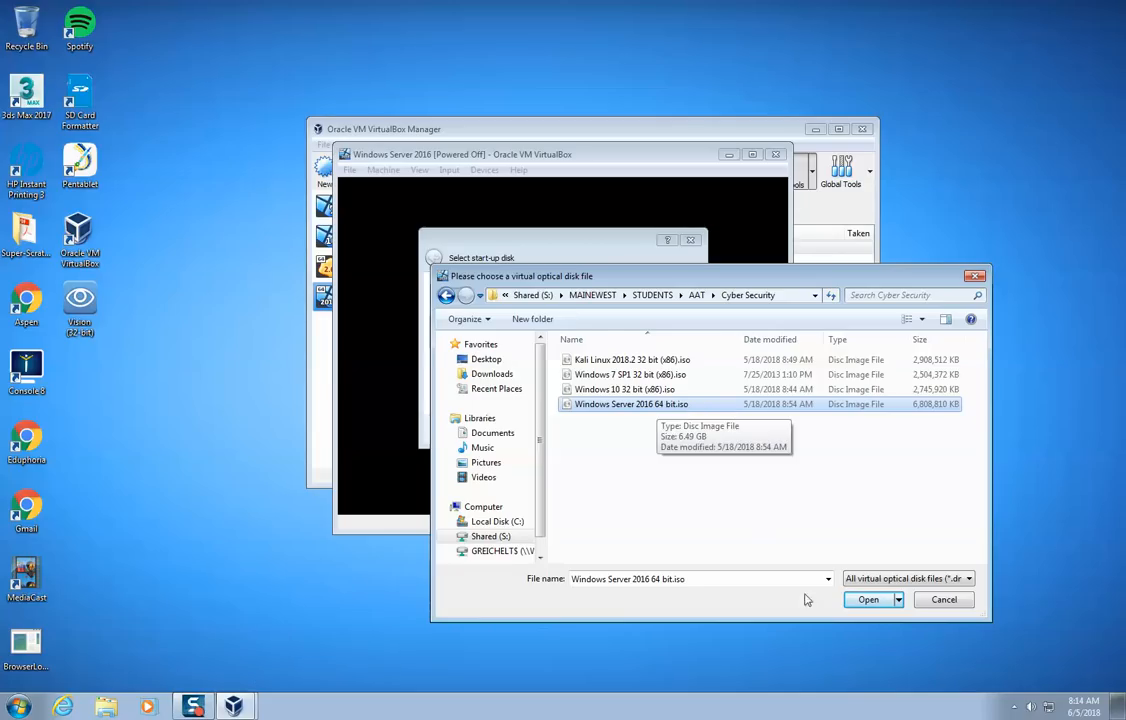
{"action": "left_click", "coordinate": [866, 599]}
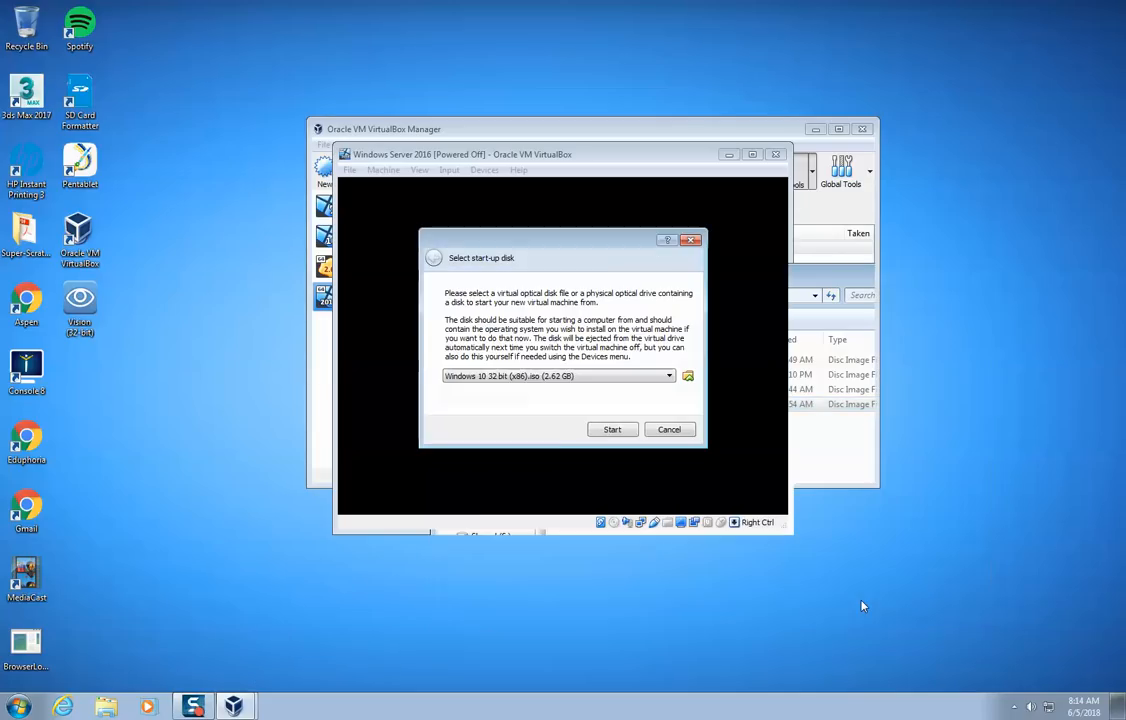
{"action": "left_click", "coordinate": [612, 429]}
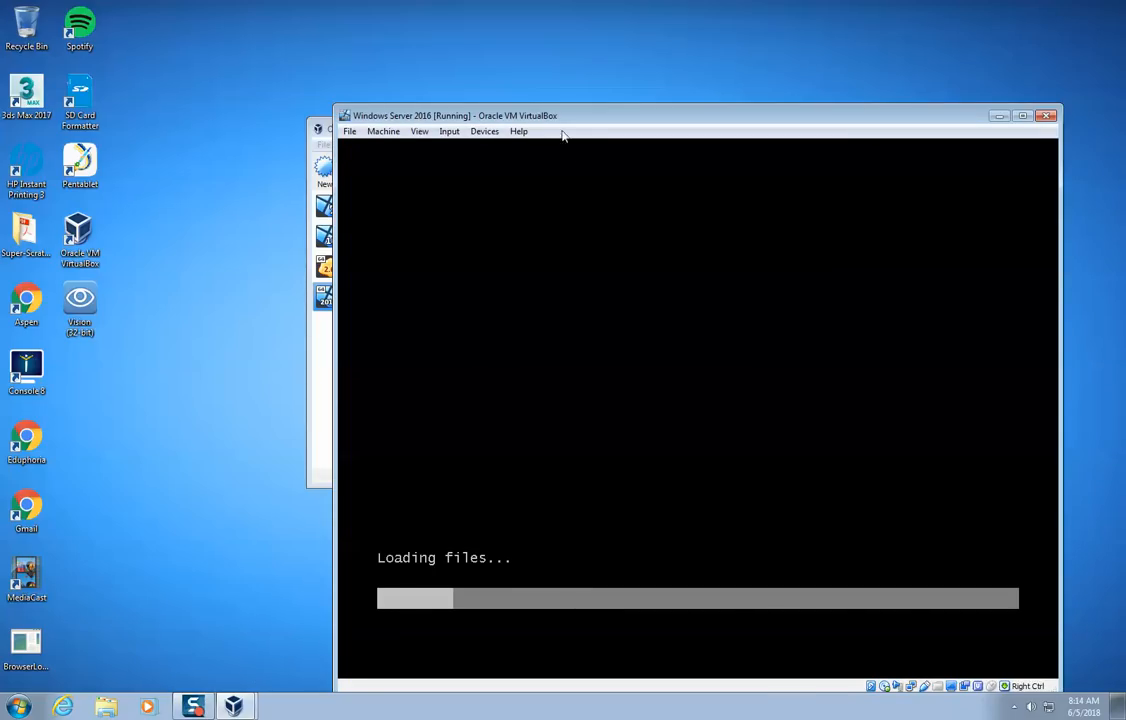
{"action": "left_click_drag", "start_coordinate": [558, 118], "coordinate": [424, 67]}
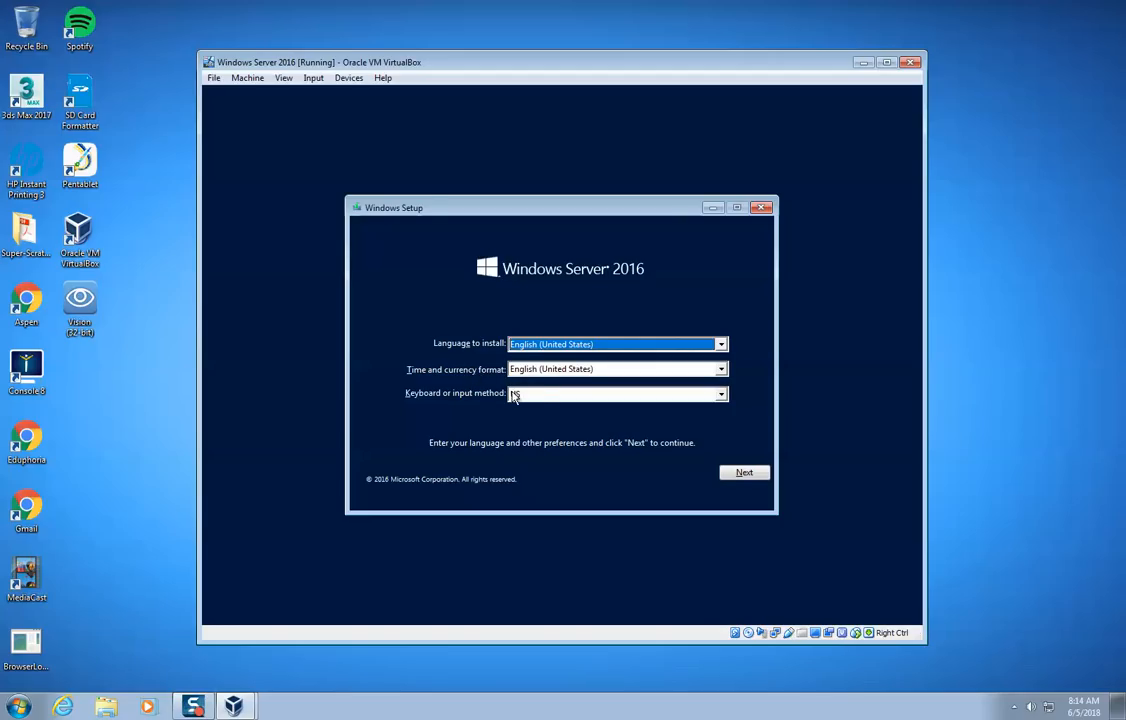
- Begin the installation in English (United States) and choose Windows Server 2016 Standard Evaluation (Desktop Experience) as the operating system
{"action": "left_click", "coordinate": [741, 473]}
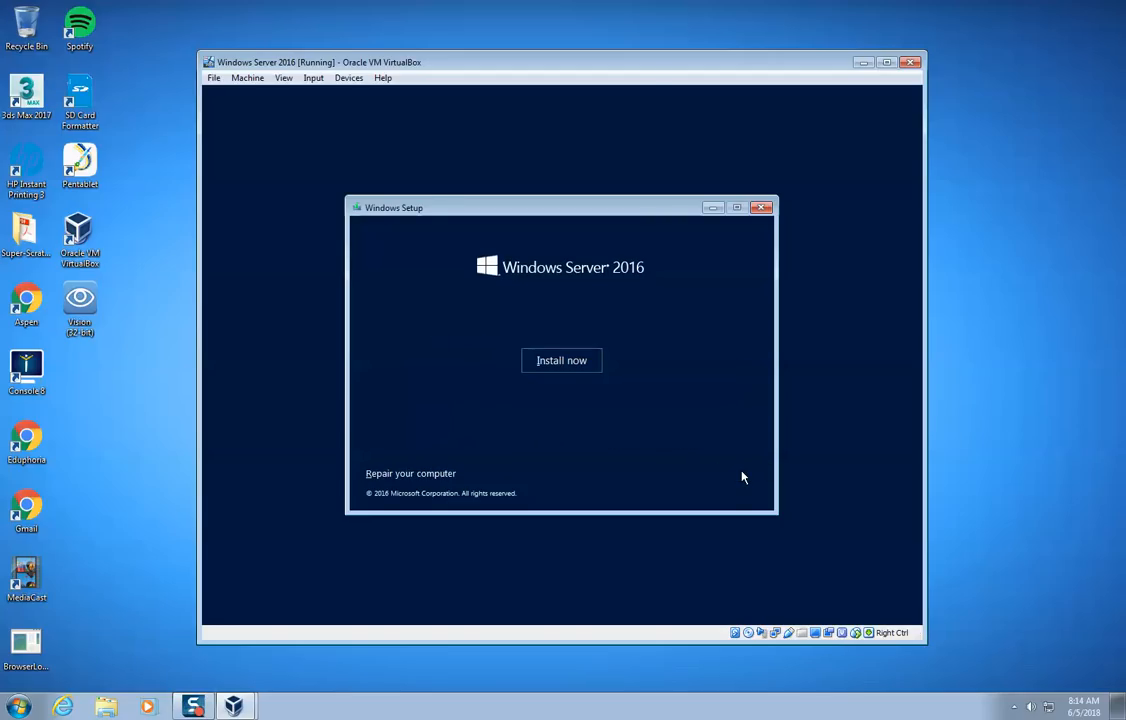
{"action": "left_click", "coordinate": [566, 363]}
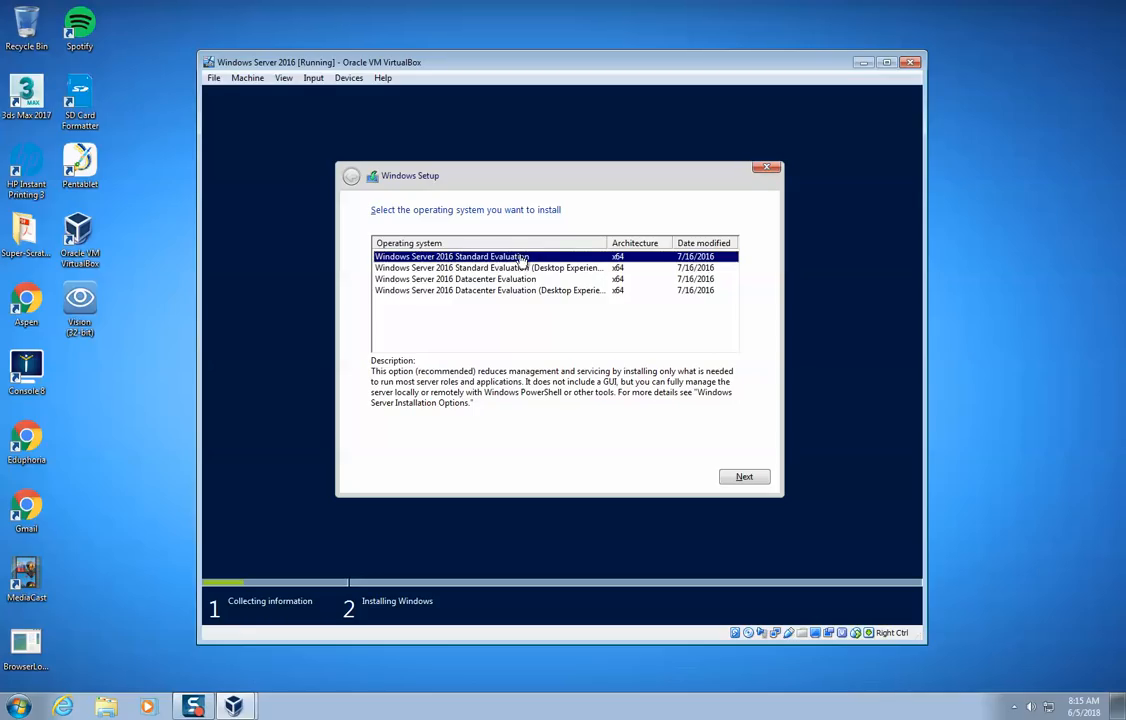
{"action": "left_click", "coordinate": [555, 270]}
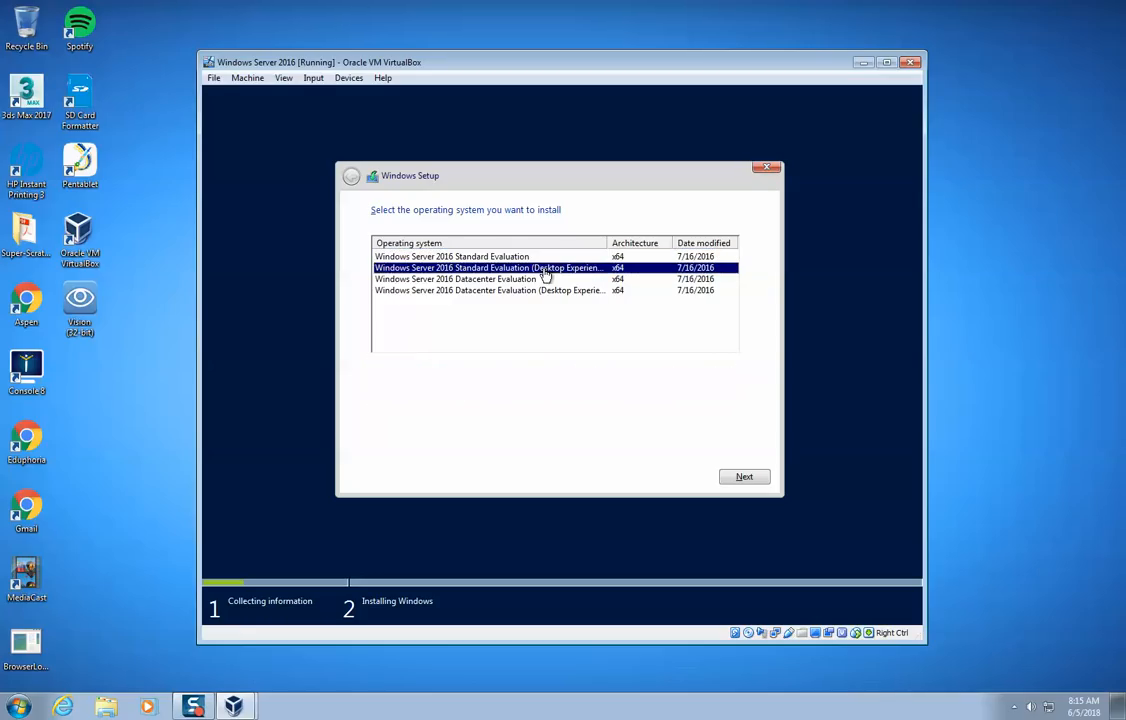
{"action": "left_click", "coordinate": [541, 262]}
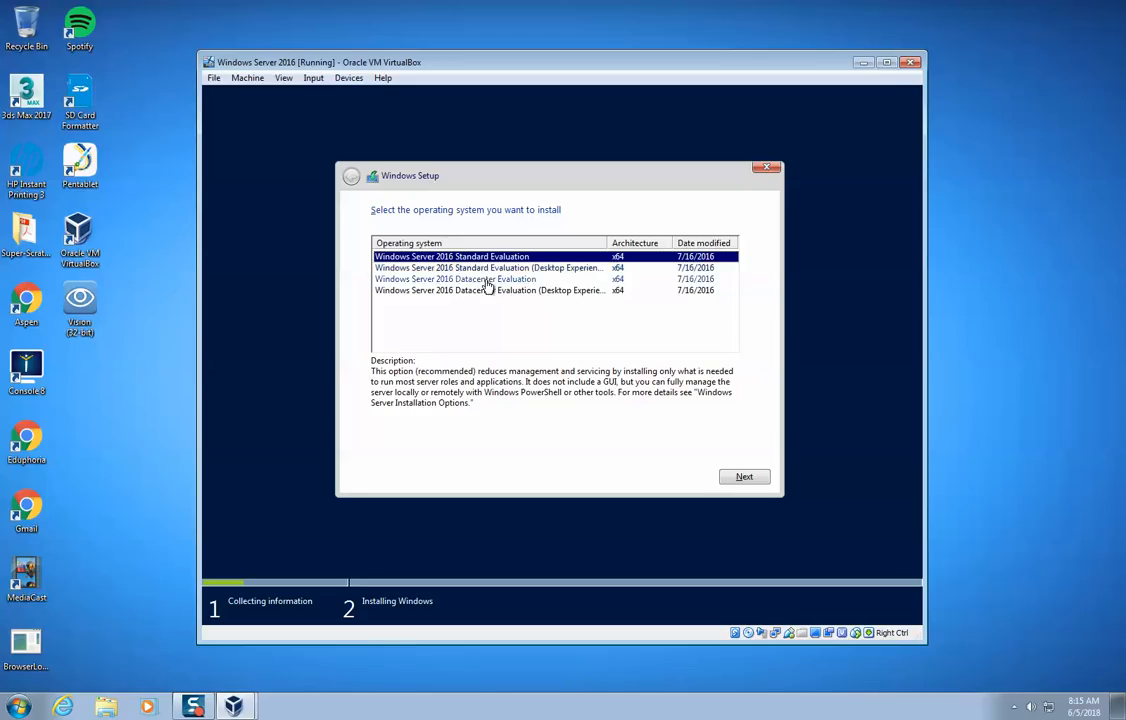
{"action": "left_click", "coordinate": [541, 270]}
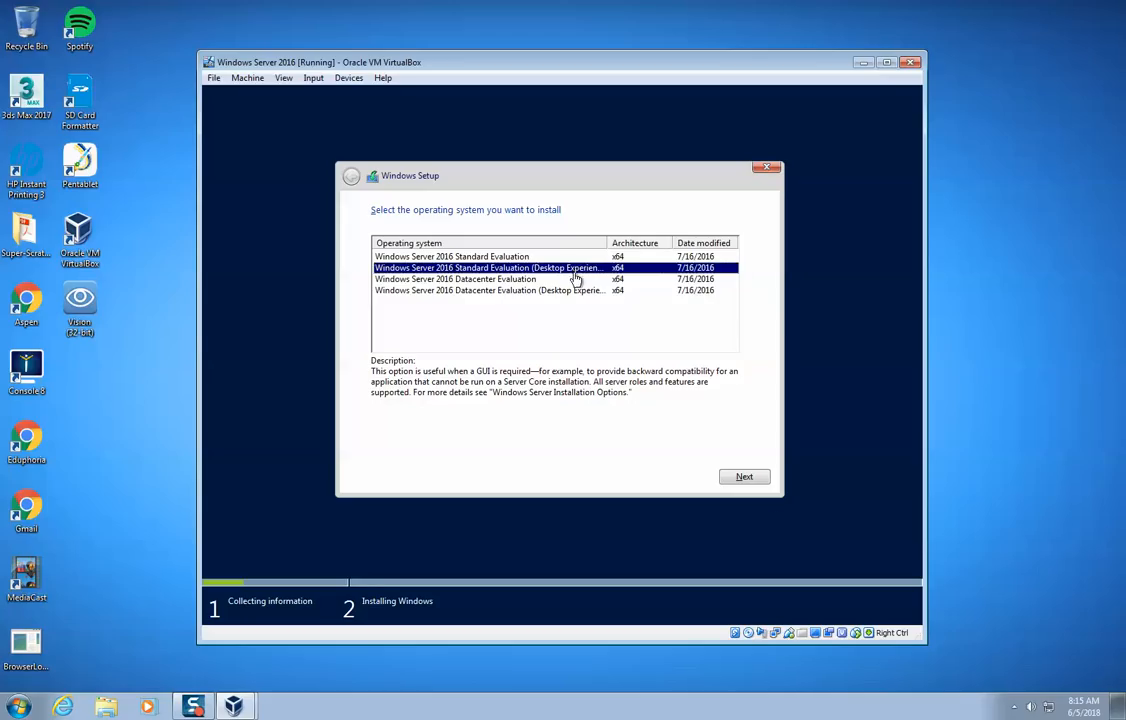
{"action": "left_click", "coordinate": [746, 478]}
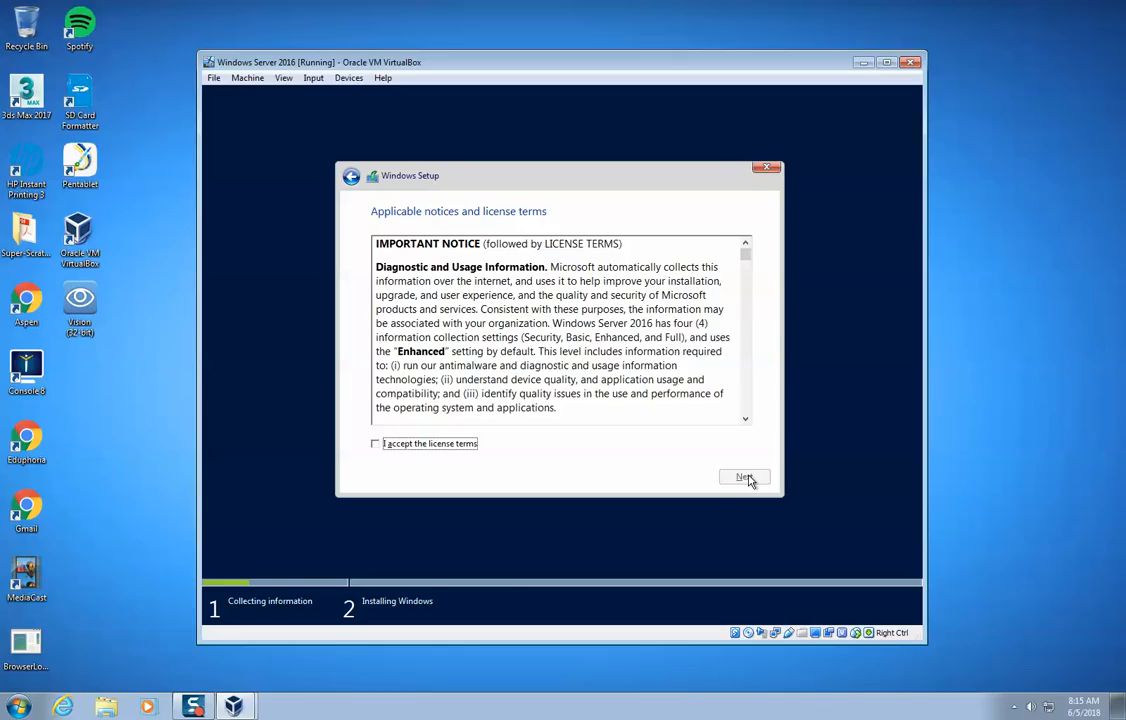
- Accept the license terms and run a custom, Windows-only installation on the unallocated space of Drive 0
{"action": "left_click", "coordinate": [462, 446]}
{"action": "left_click", "coordinate": [744, 477]}
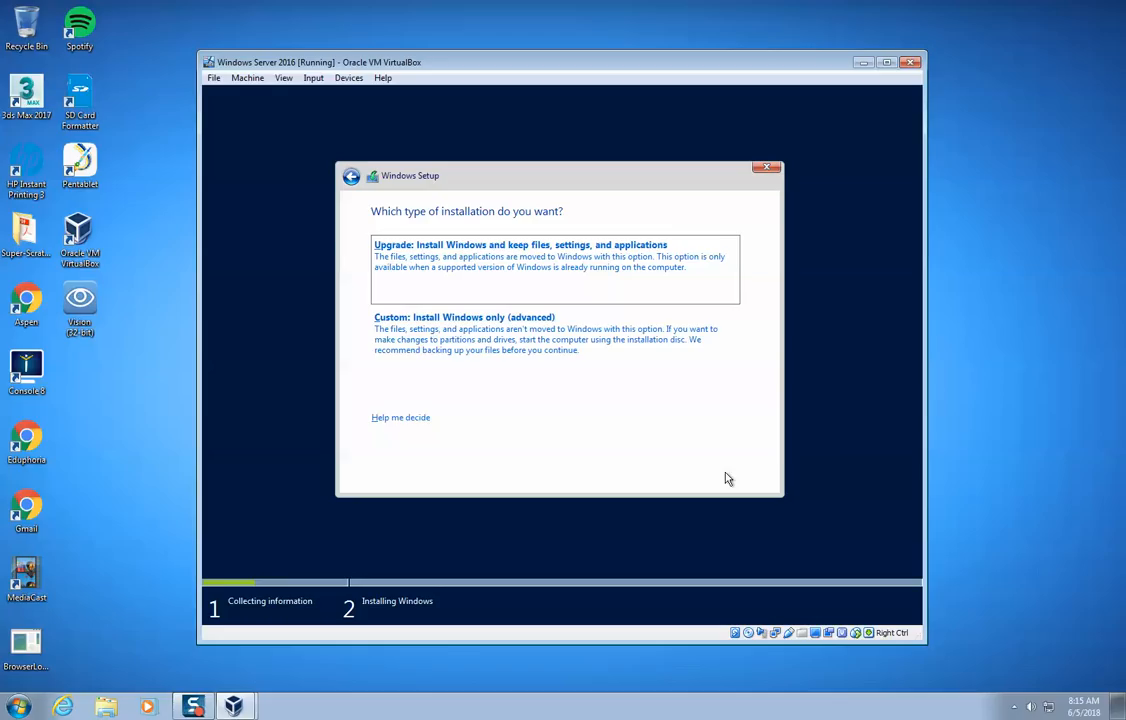
{"action": "left_click", "coordinate": [533, 338]}
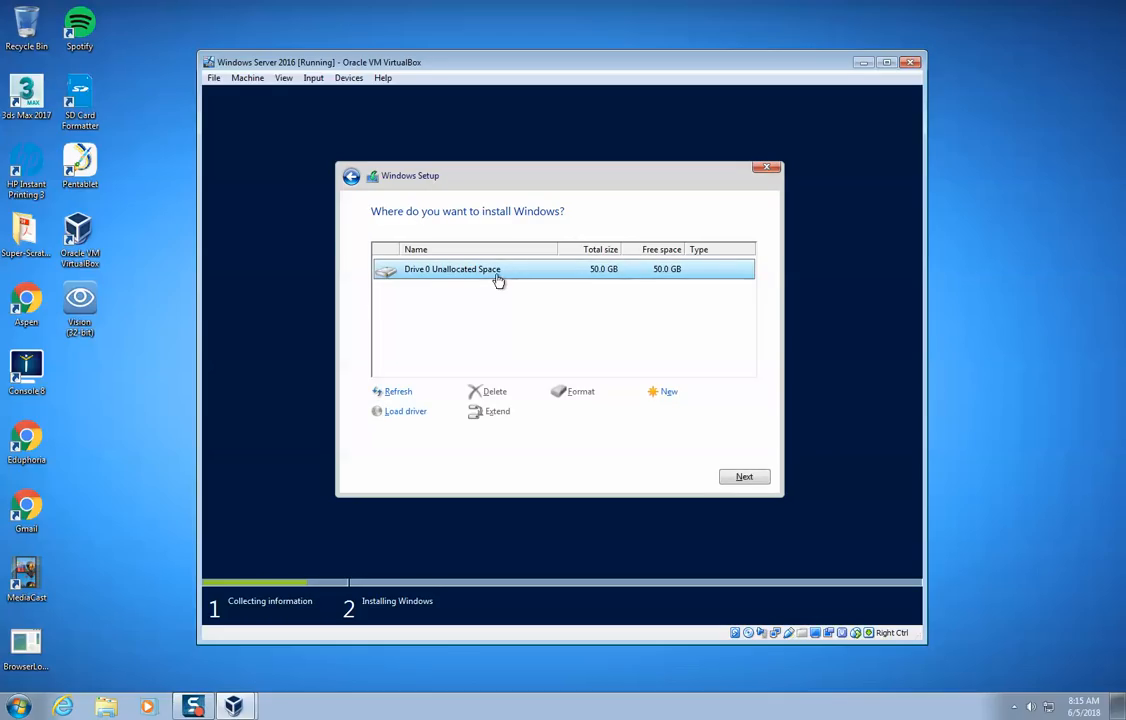
{"action": "left_click", "coordinate": [750, 480]}
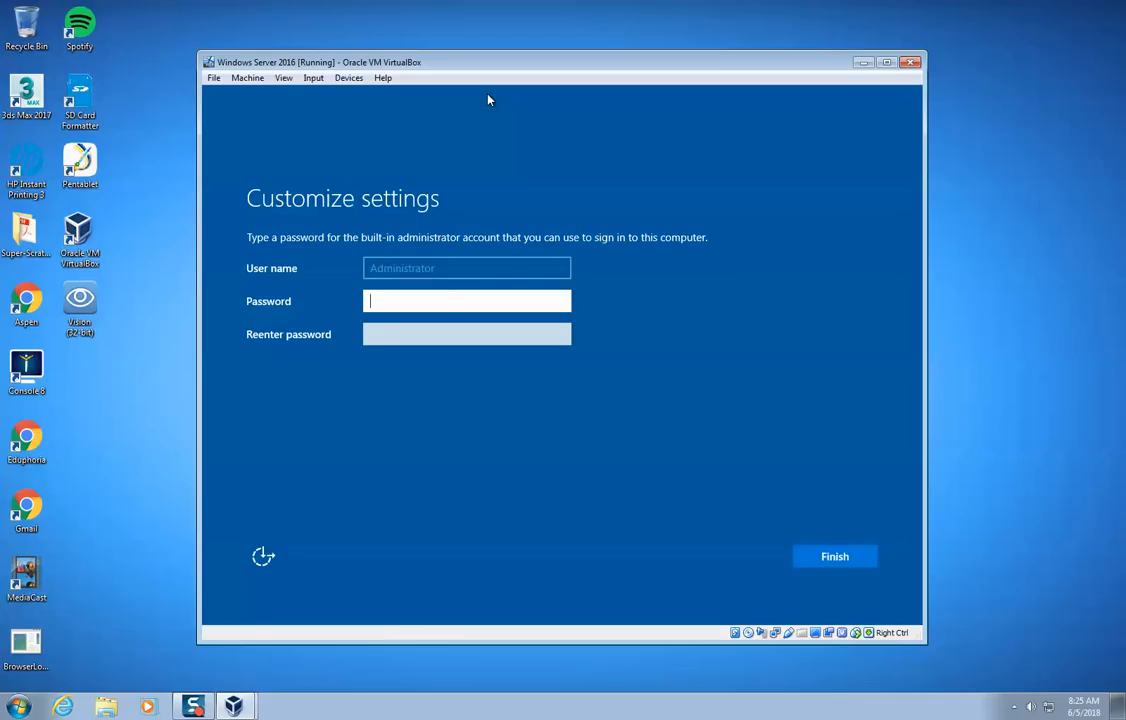
- Enter and confirm the password for the built-in Administrator account and finish the setup
{"action": "type", "text": "P@ssw0rd"}
{"action": "key", "text": "Tab"}
{"action": "type", "text": "P@ssw0rd"}
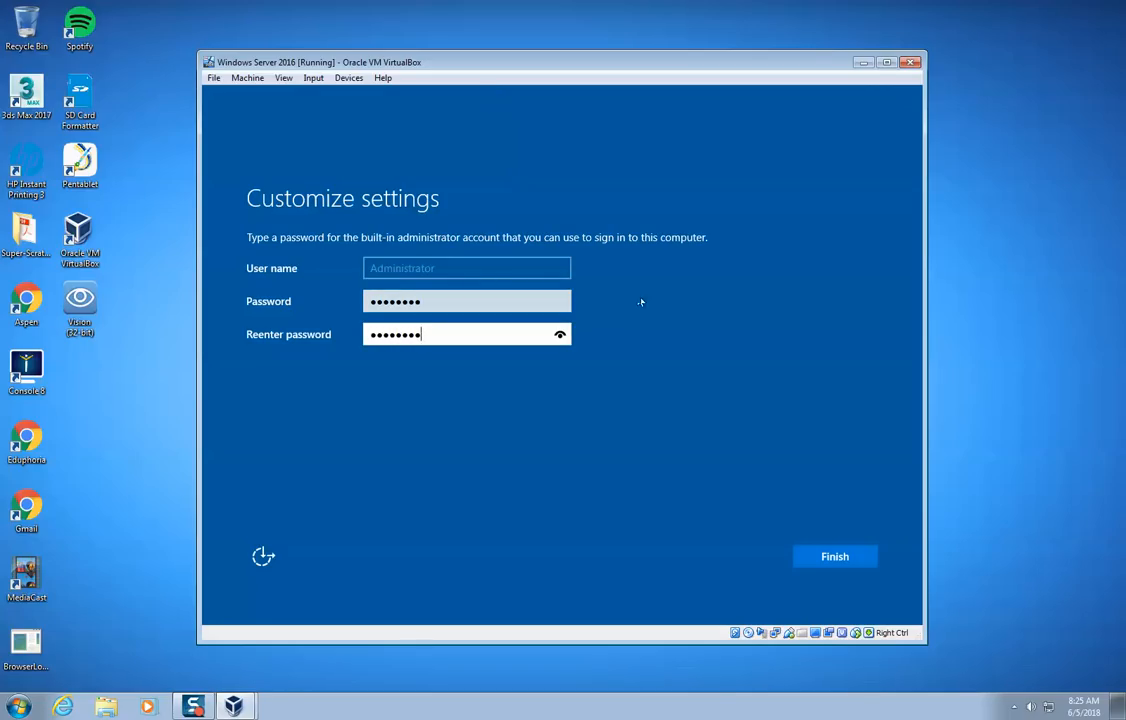
{"action": "left_click", "coordinate": [829, 558]}
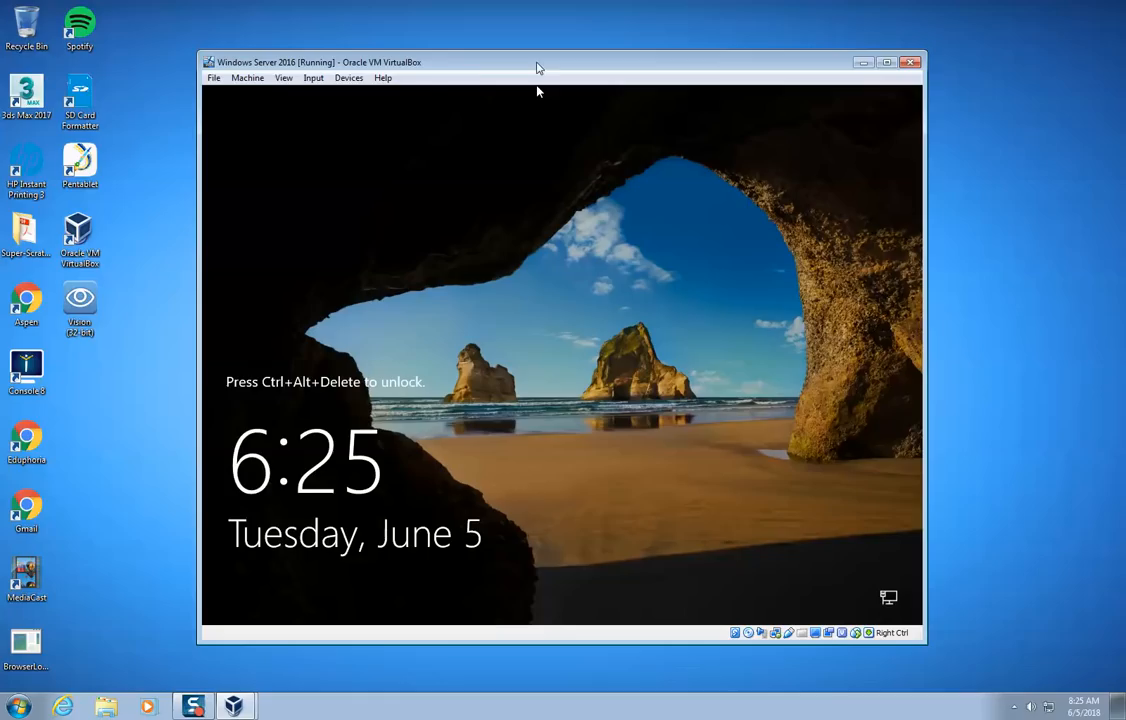
- Send Ctrl-Alt-Del to the virtual machine to unlock it and reach the Administrator sign-in
{"action": "left_click", "coordinate": [313, 78]}
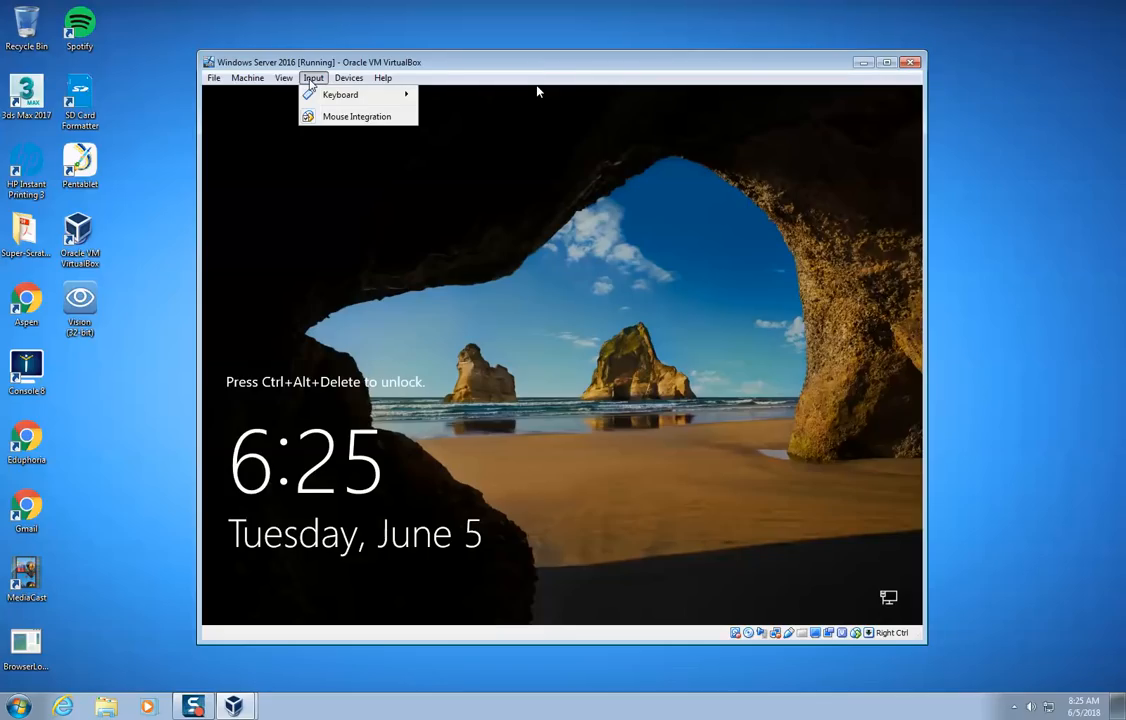
{"action": "mouse_move", "coordinate": [333, 97]}
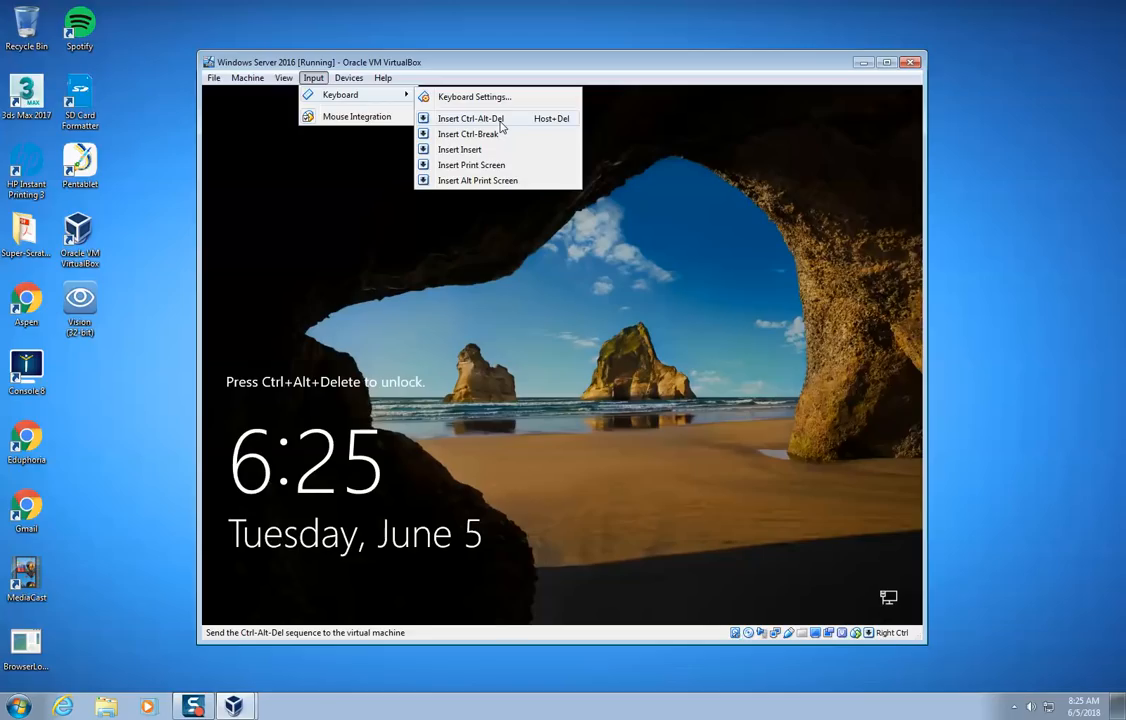
{"action": "left_click", "coordinate": [500, 121]}
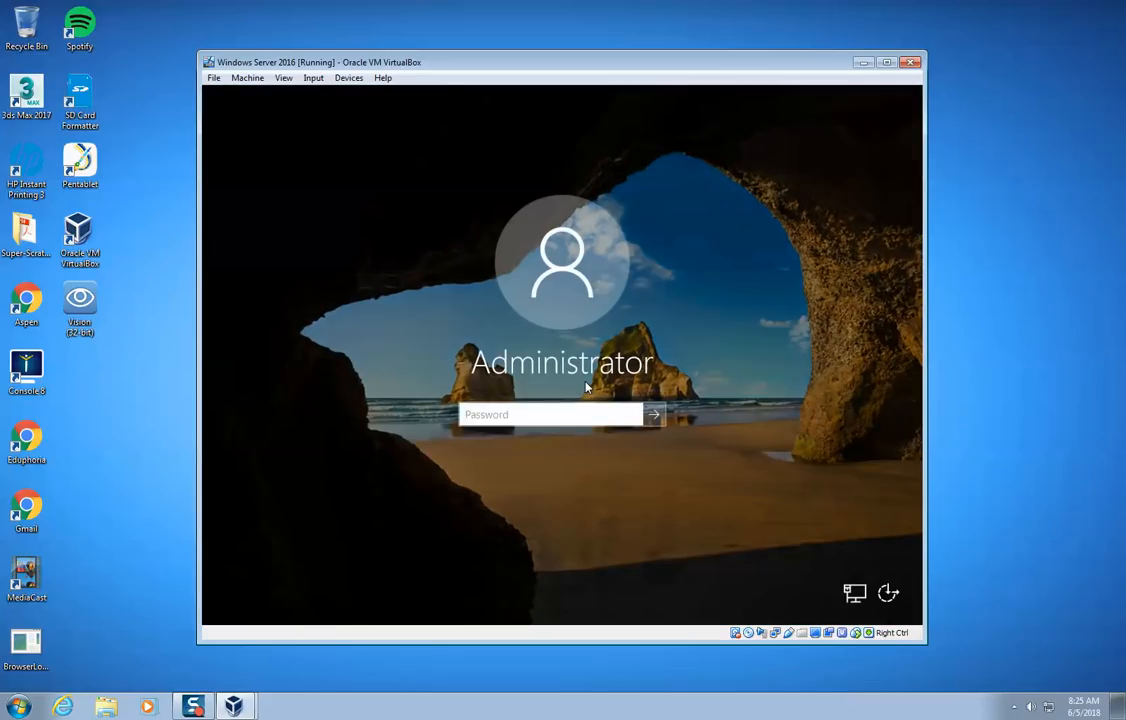
- Sign in with the Administrator account password and decline making the PC discoverable on the network
{"action": "type", "text": "••••••"}
{"action": "key", "text": "Return"}
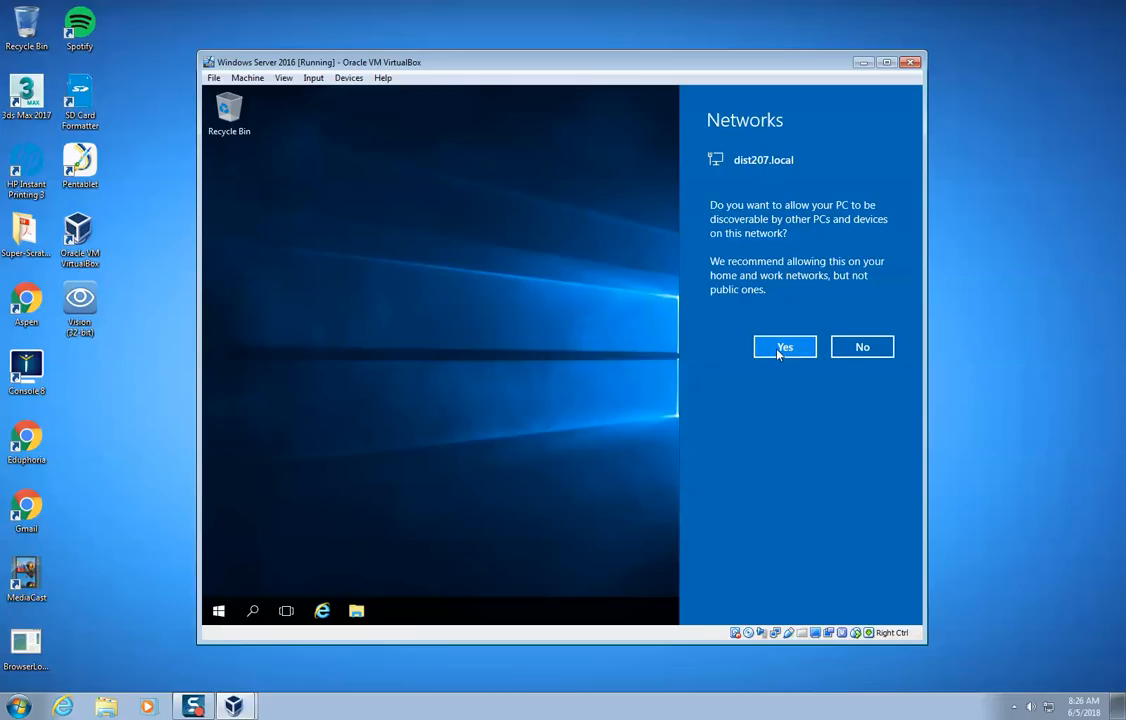
{"action": "left_click", "coordinate": [872, 348]}
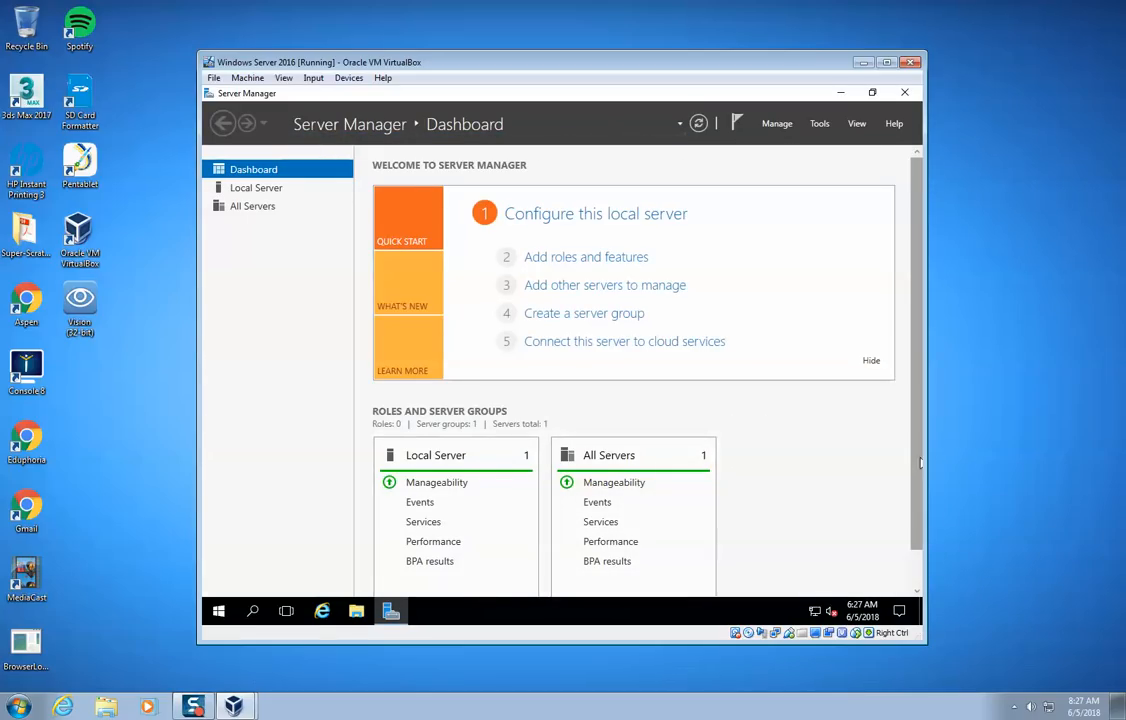
- Review the roles and server groups on the Server Manager dashboard and clear all Action Center notifications
{"action": "left_click_drag", "start_coordinate": [918, 440], "coordinate": [921, 397]}
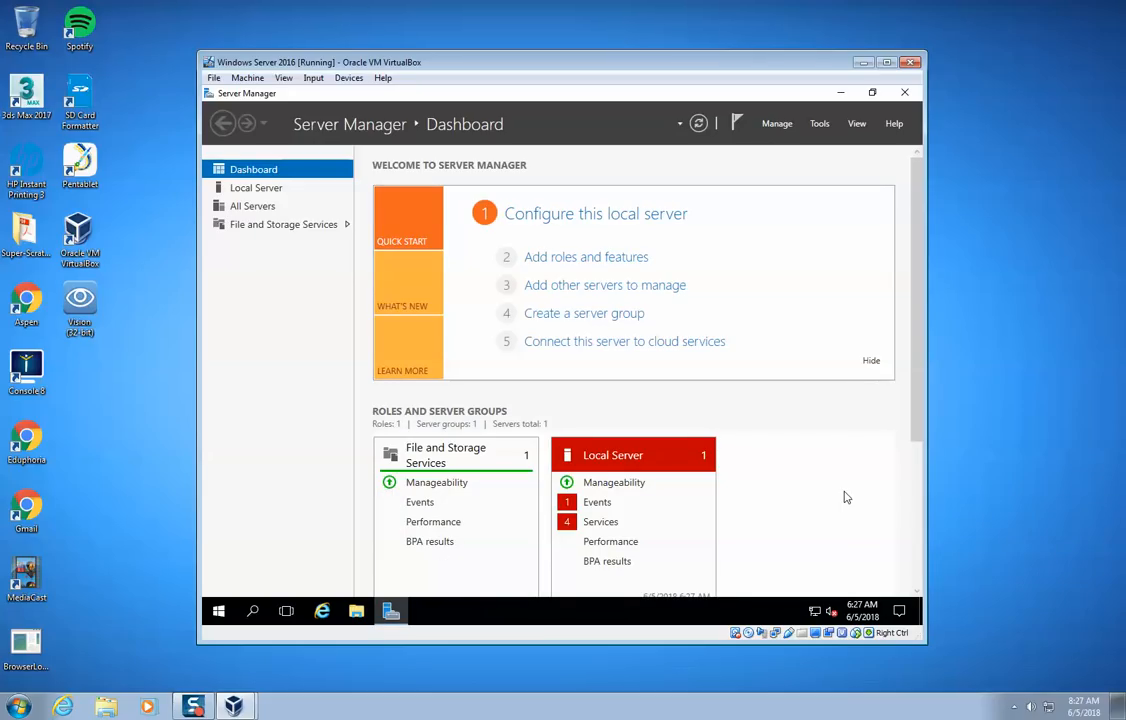
{"action": "left_click_drag", "start_coordinate": [921, 413], "coordinate": [921, 490]}
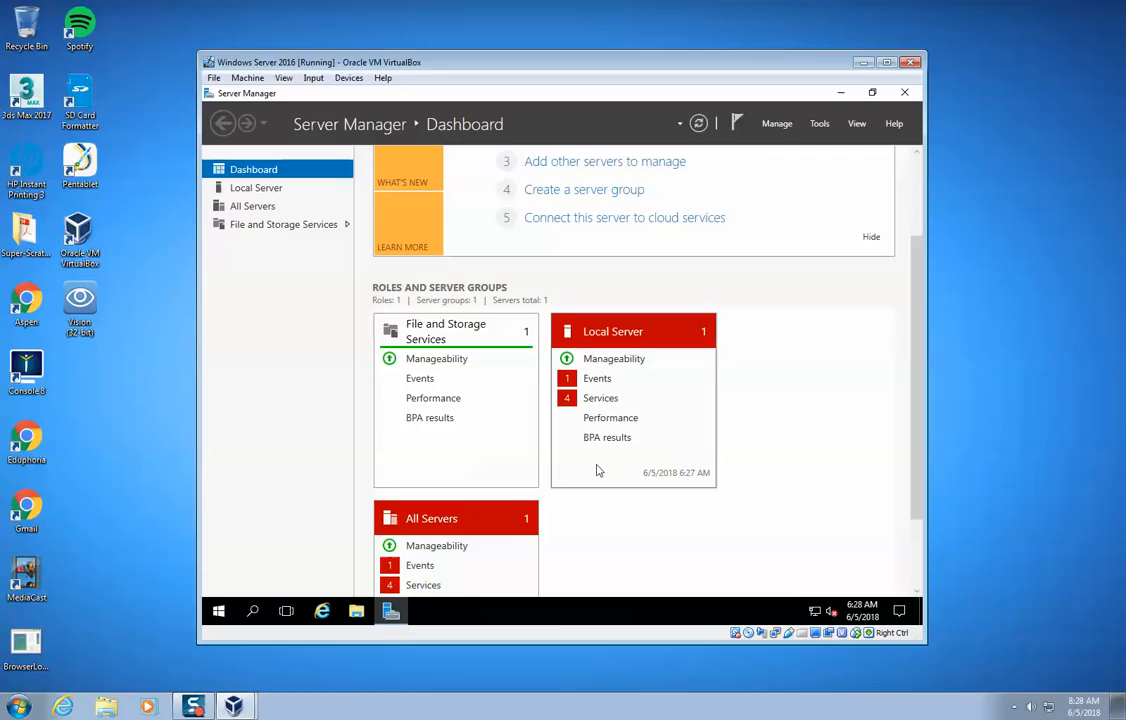
{"action": "scroll", "coordinate": [450, 557], "scroll_direction": "down", "scroll_amount": 1}
{"action": "scroll", "coordinate": [450, 557], "scroll_direction": "down", "scroll_amount": 1}
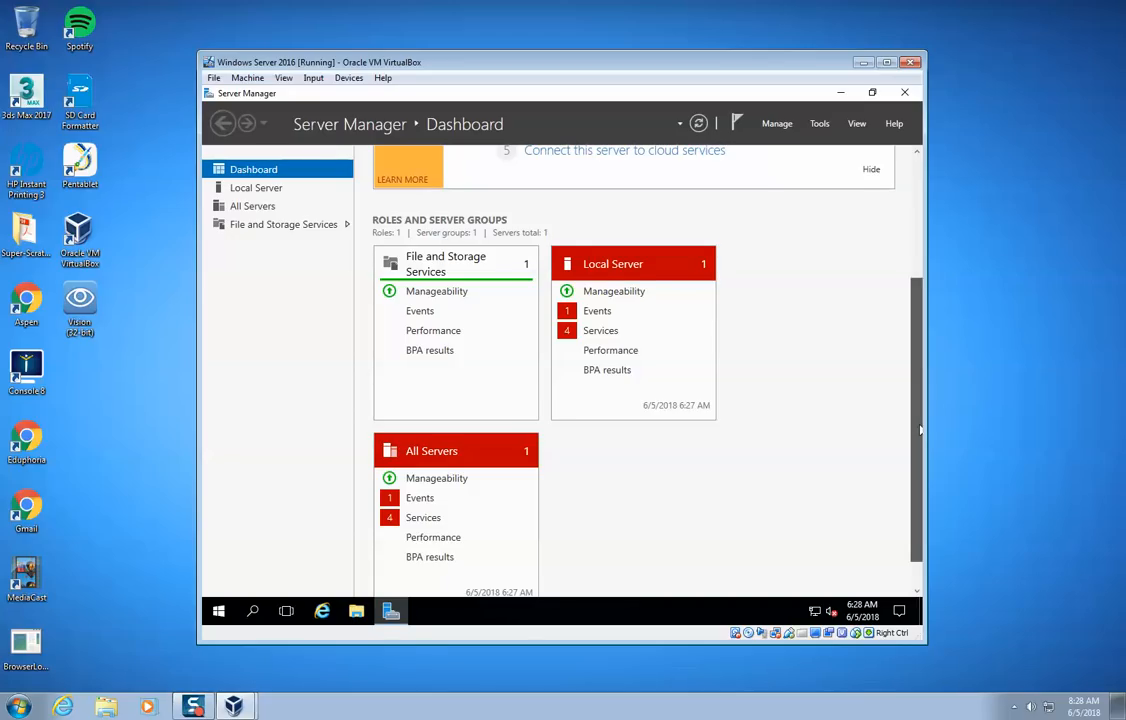
{"action": "left_click_drag", "start_coordinate": [918, 430], "coordinate": [914, 401]}
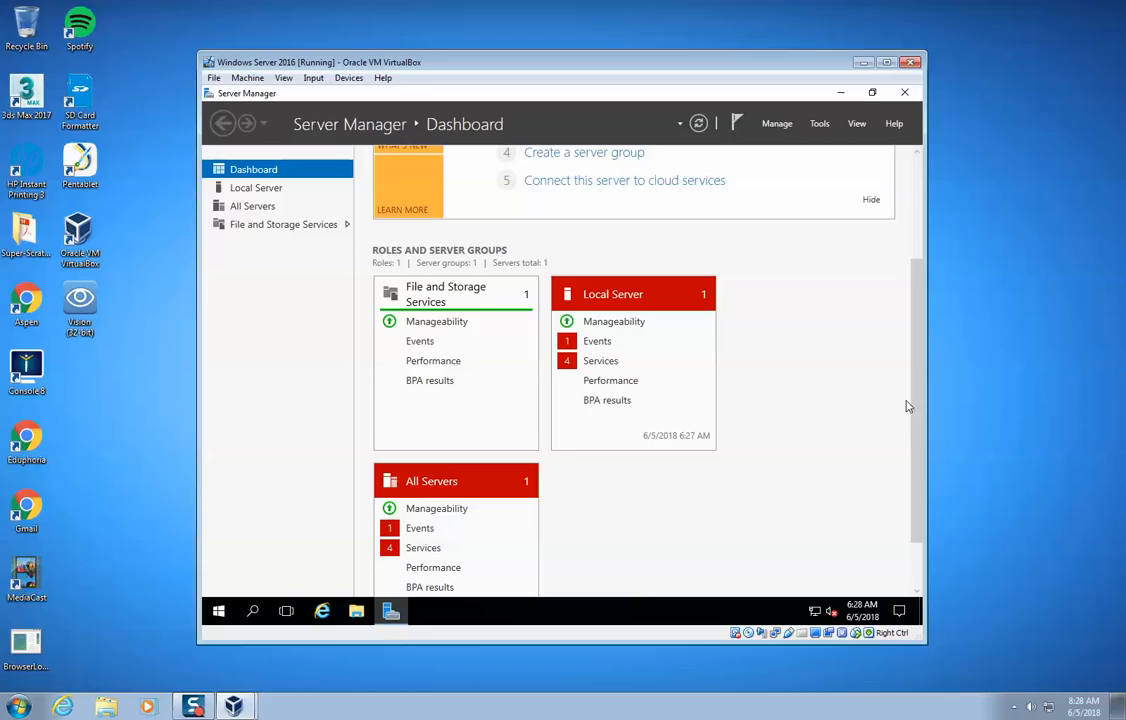
{"action": "scroll", "coordinate": [907, 406], "scroll_direction": "up", "scroll_amount": 3}
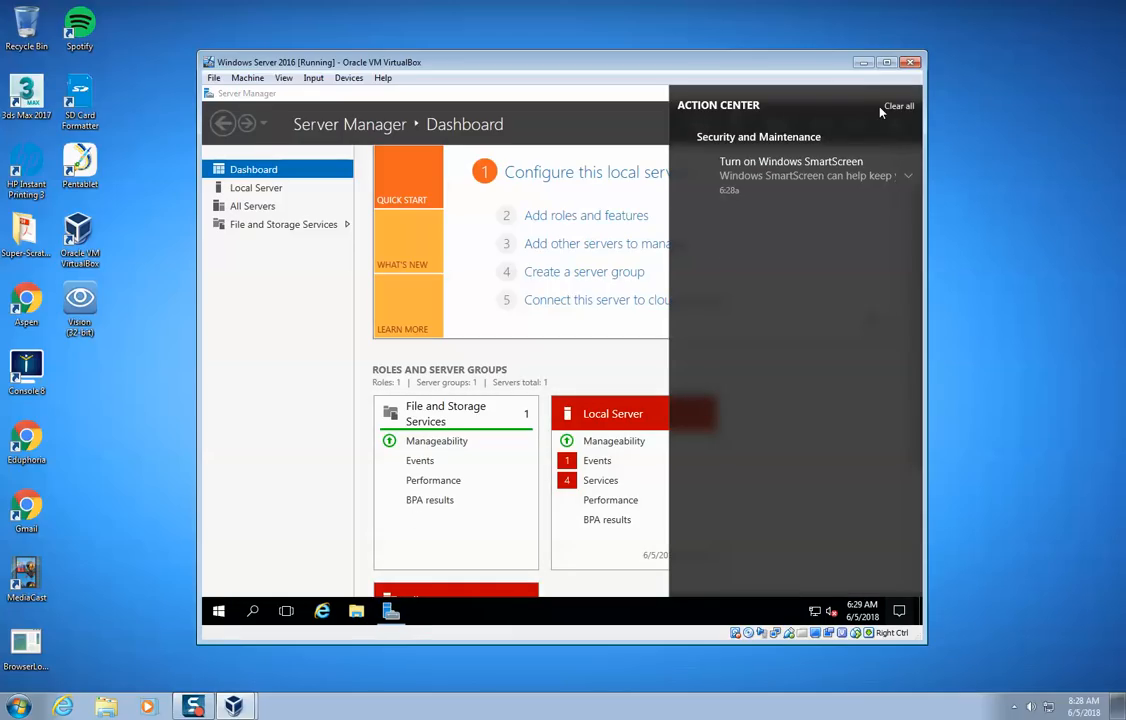
{"action": "left_click", "coordinate": [884, 110]}
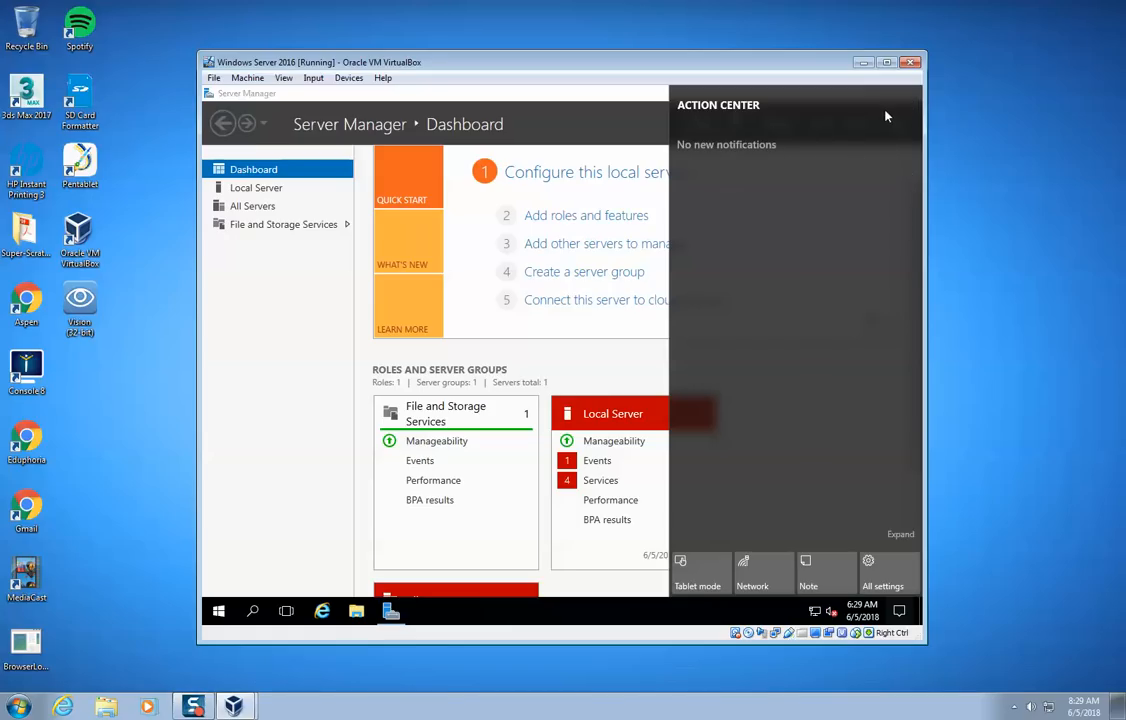
{"action": "left_click", "coordinate": [234, 470]}
- Shut down the server, giving Application: Maintenance (Planned) as the reason
{"action": "left_click", "coordinate": [226, 612]}
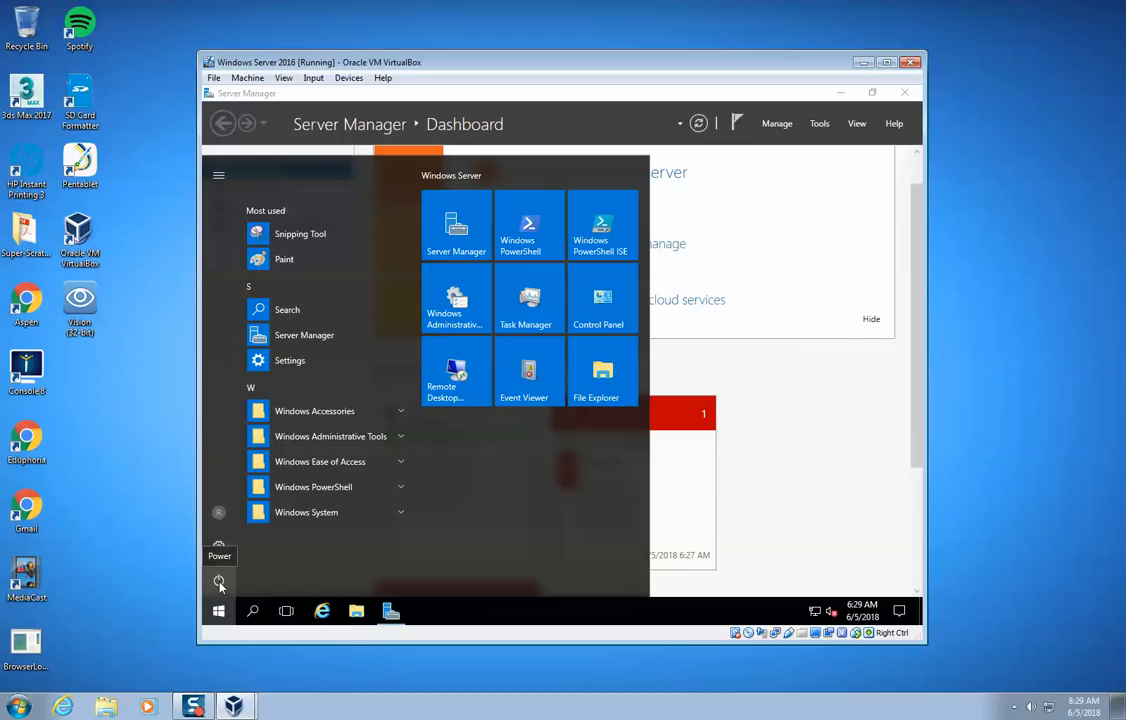
{"action": "left_click", "coordinate": [219, 584]}
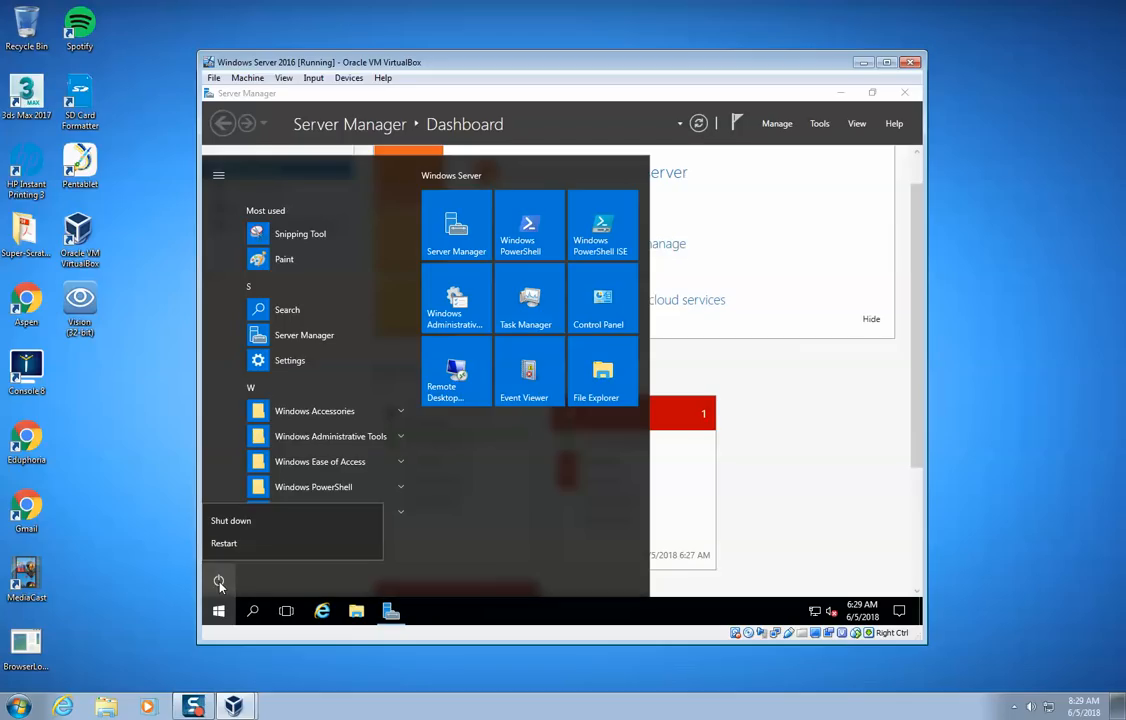
{"action": "left_click", "coordinate": [231, 522]}
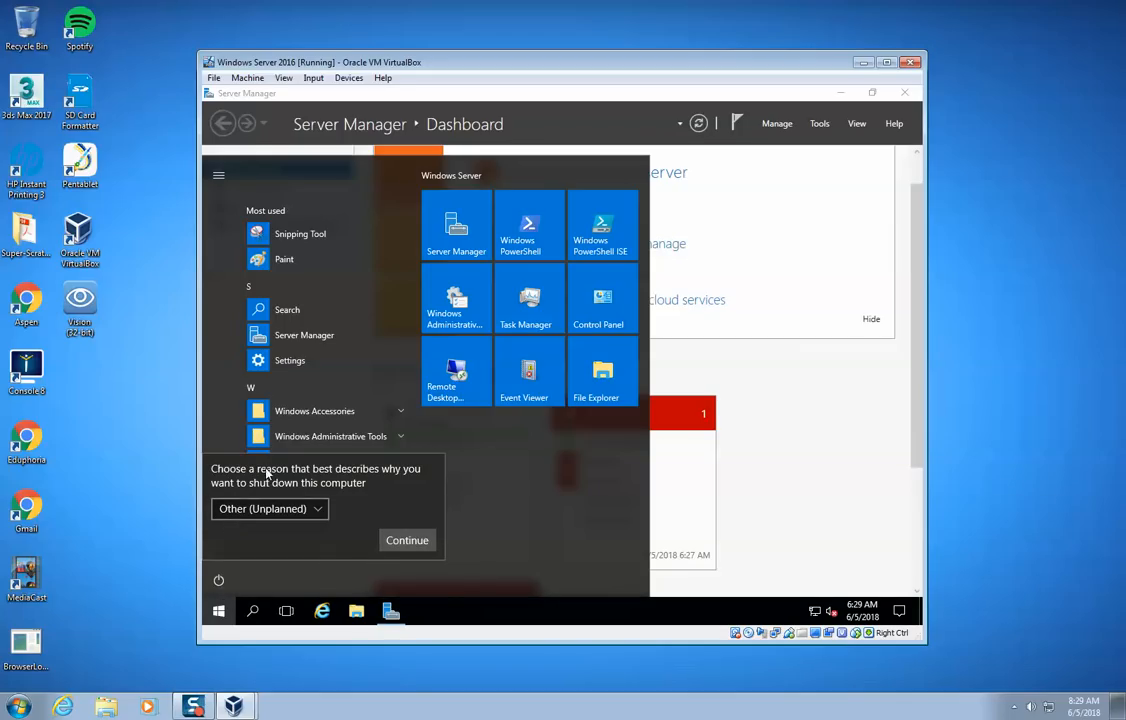
{"action": "left_click", "coordinate": [297, 509]}
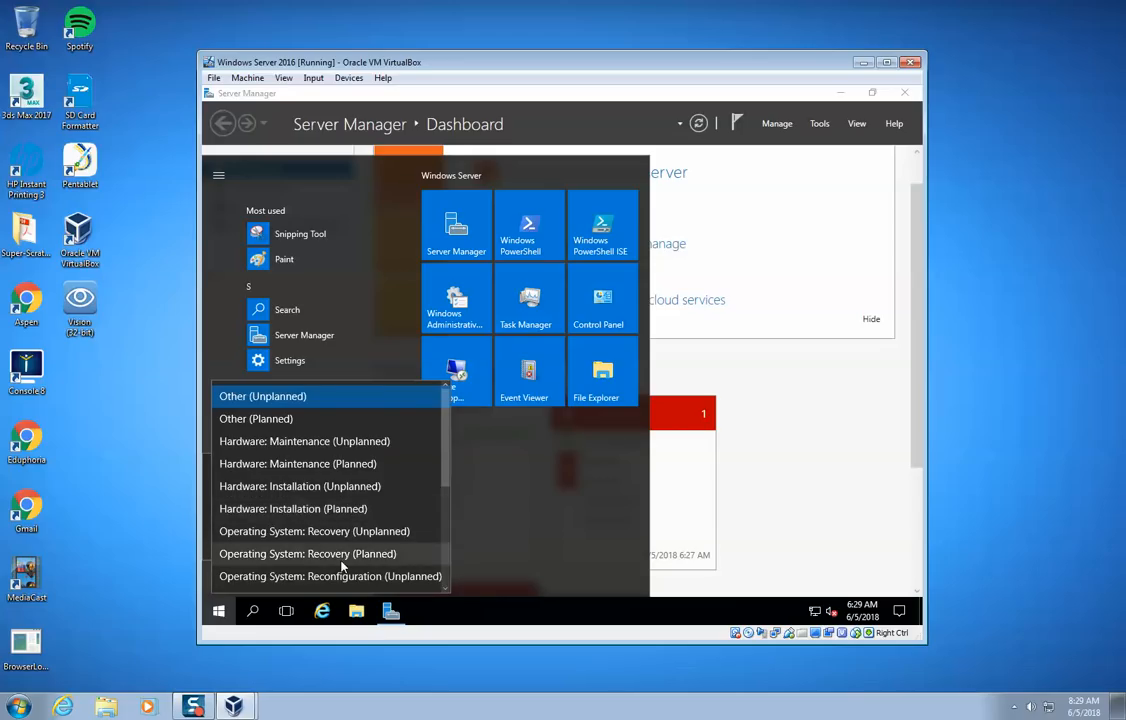
{"action": "left_click_drag", "start_coordinate": [443, 481], "coordinate": [447, 591]}
{"action": "scroll", "coordinate": [450, 578], "scroll_direction": "up", "scroll_amount": 2}
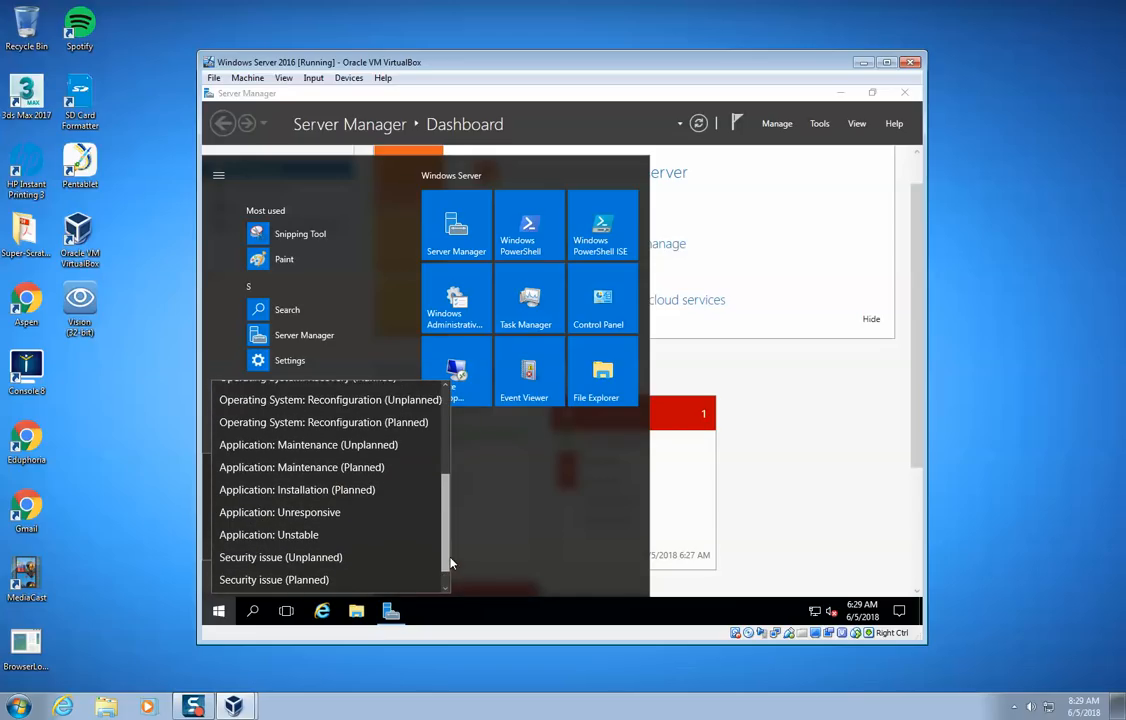
{"action": "left_click", "coordinate": [395, 497]}
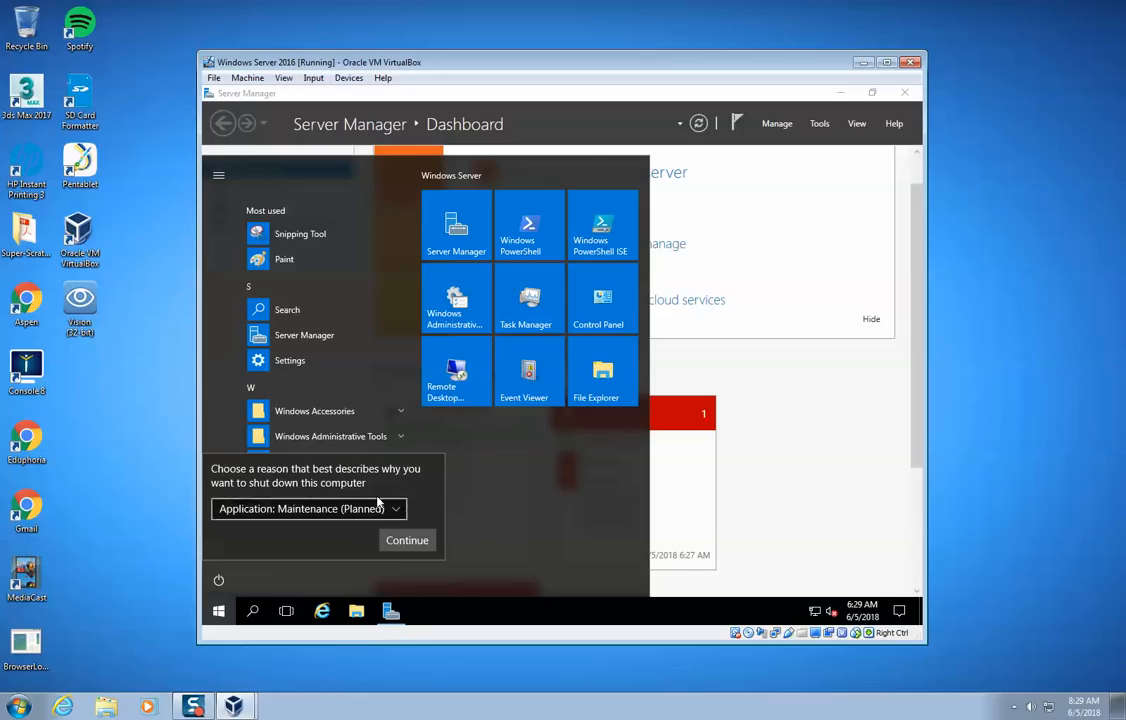
{"action": "left_click", "coordinate": [424, 546]}
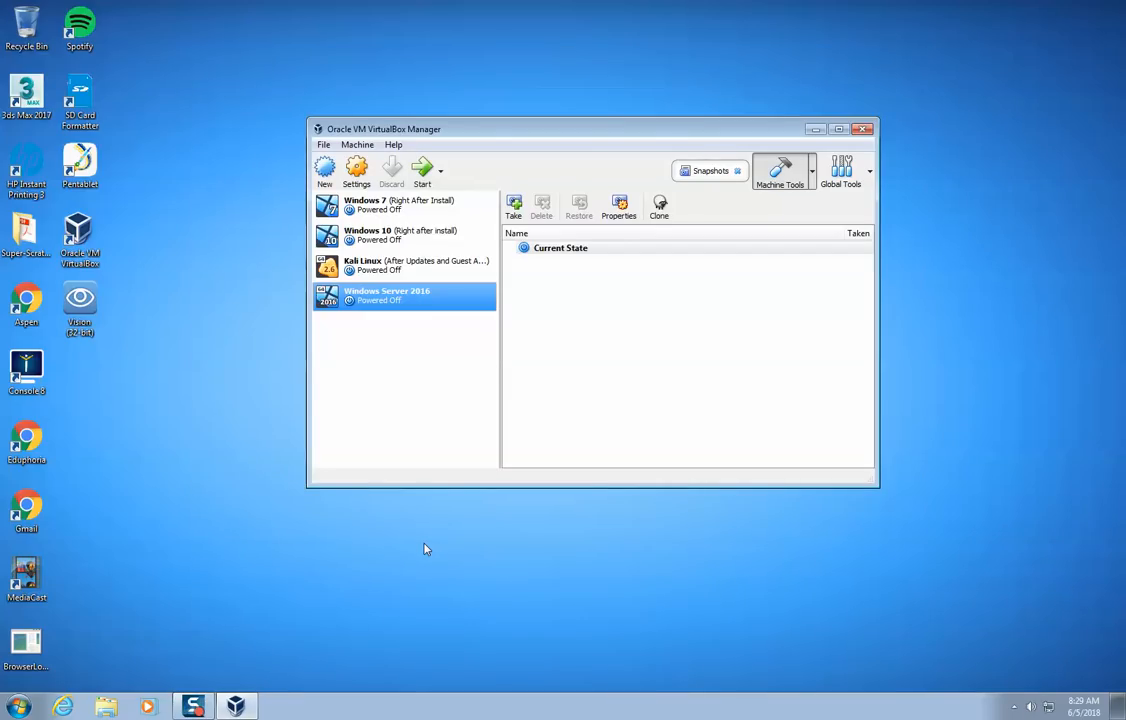
- Take a snapshot of the powered-off Windows Server 2016 machine named "Right After Installl" and select it
{"action": "left_click", "coordinate": [516, 208]}
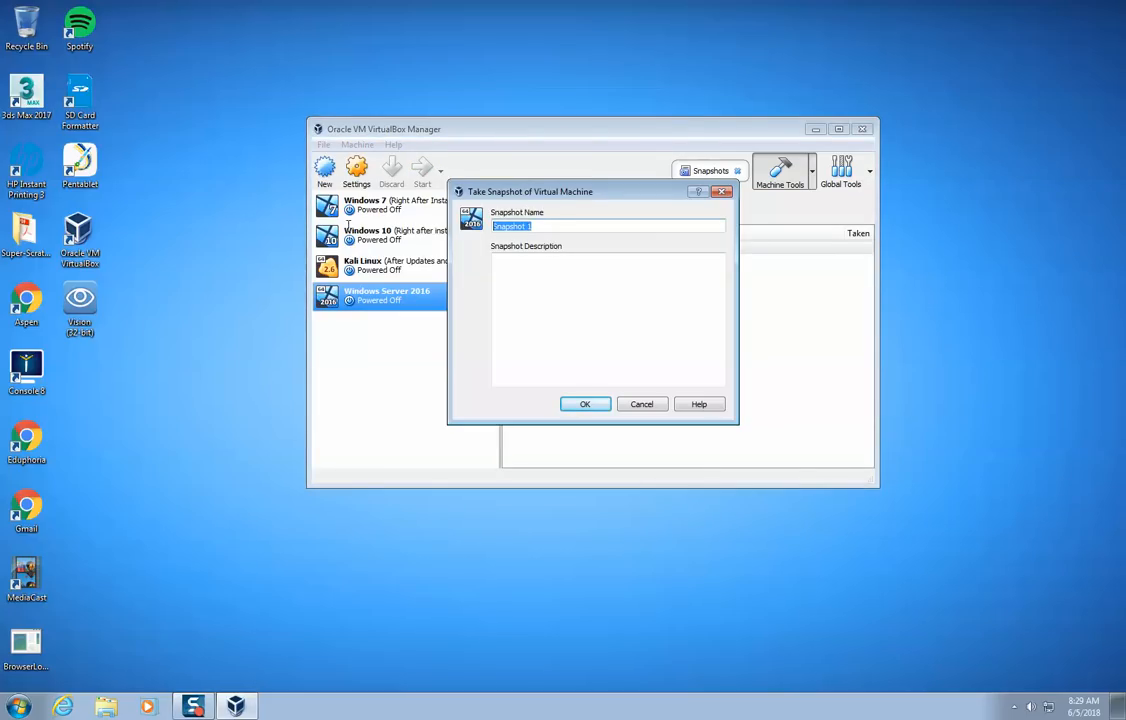
{"action": "type", "text": "Right After Install"}
{"action": "left_click", "coordinate": [588, 404]}
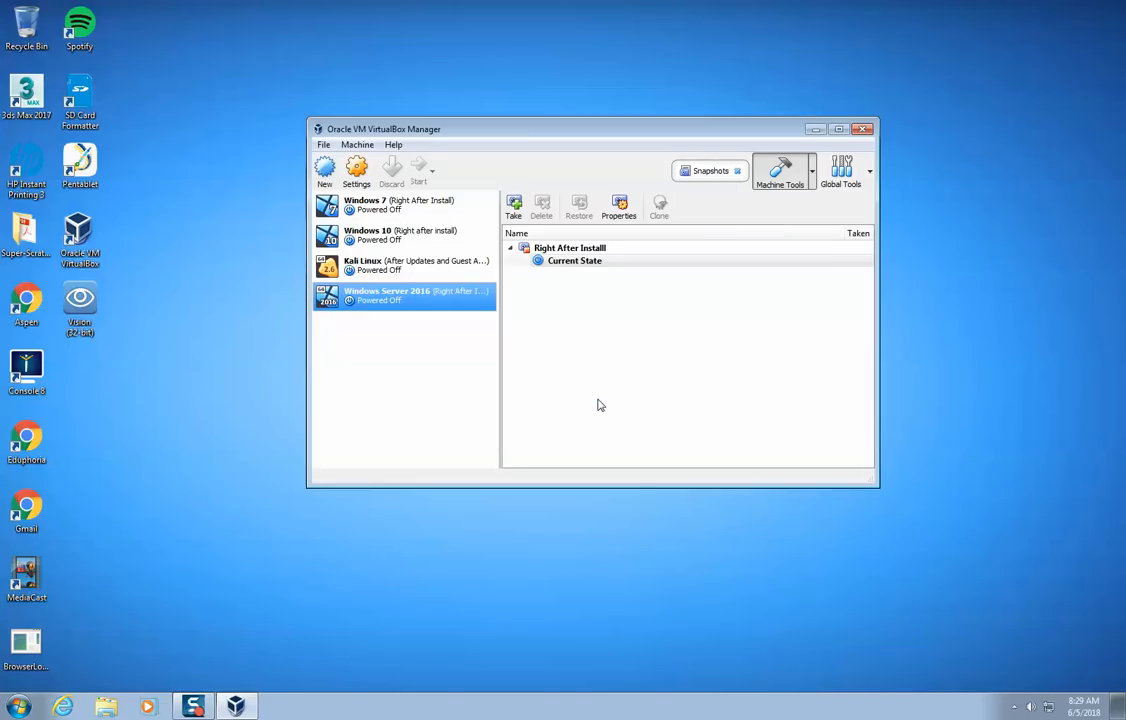
{"action": "left_click", "coordinate": [578, 252]}
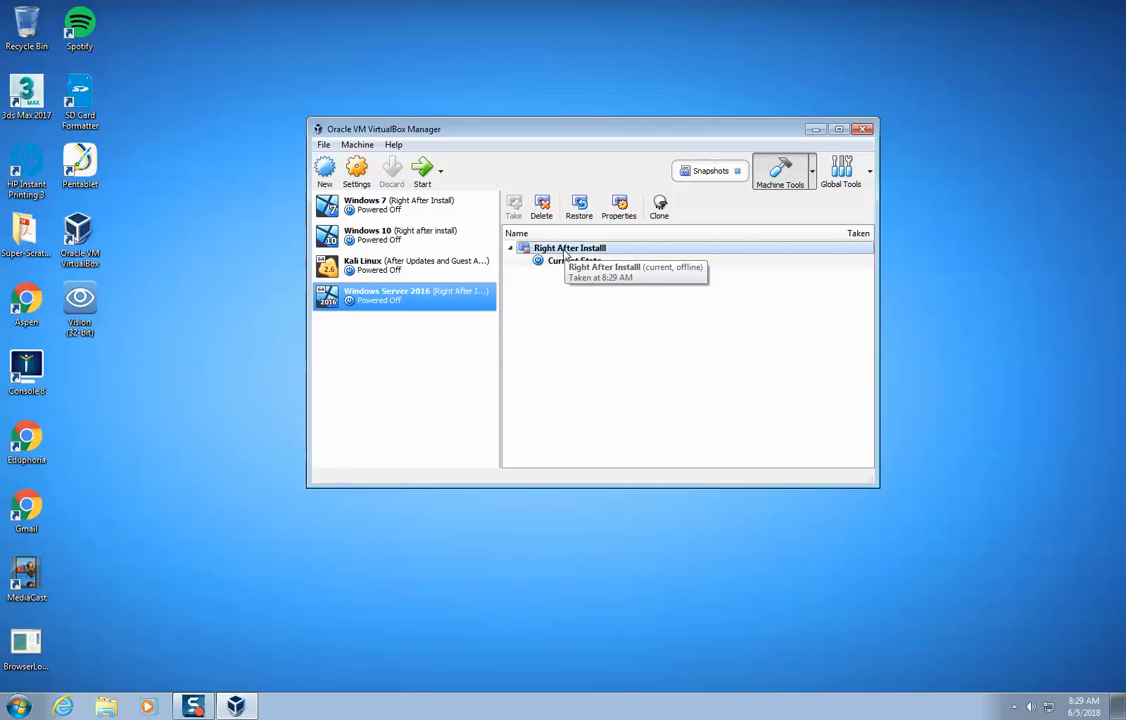
- Start the Windows Server 2016 virtual machine and sign in using Ctrl-Alt-Del and the Administrator password
{"action": "double_click", "coordinate": [442, 295]}
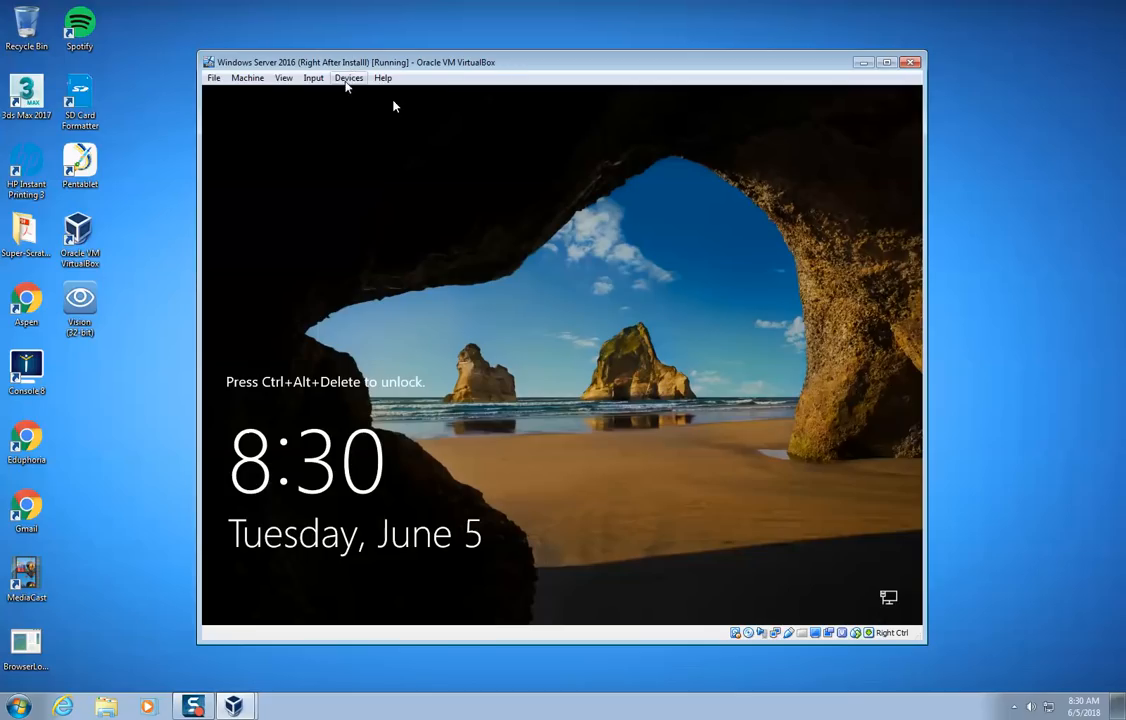
{"action": "left_click", "coordinate": [347, 80]}
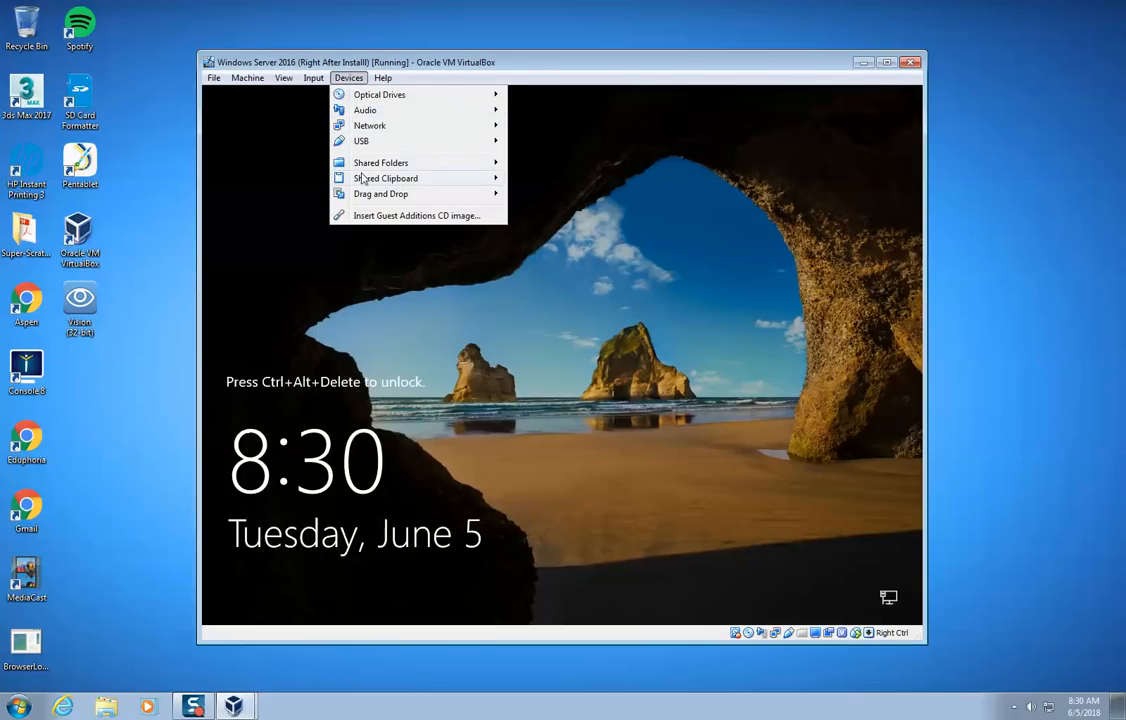
{"action": "mouse_move", "coordinate": [313, 78]}
{"action": "mouse_move", "coordinate": [330, 97]}
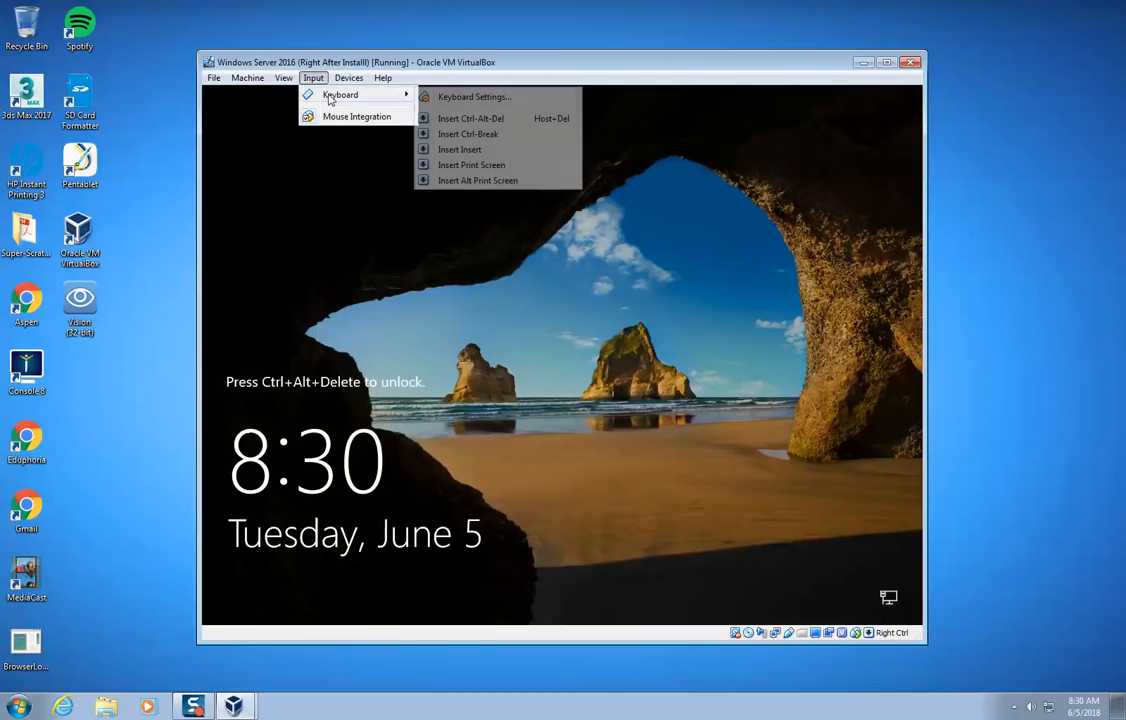
{"action": "left_click", "coordinate": [436, 118]}
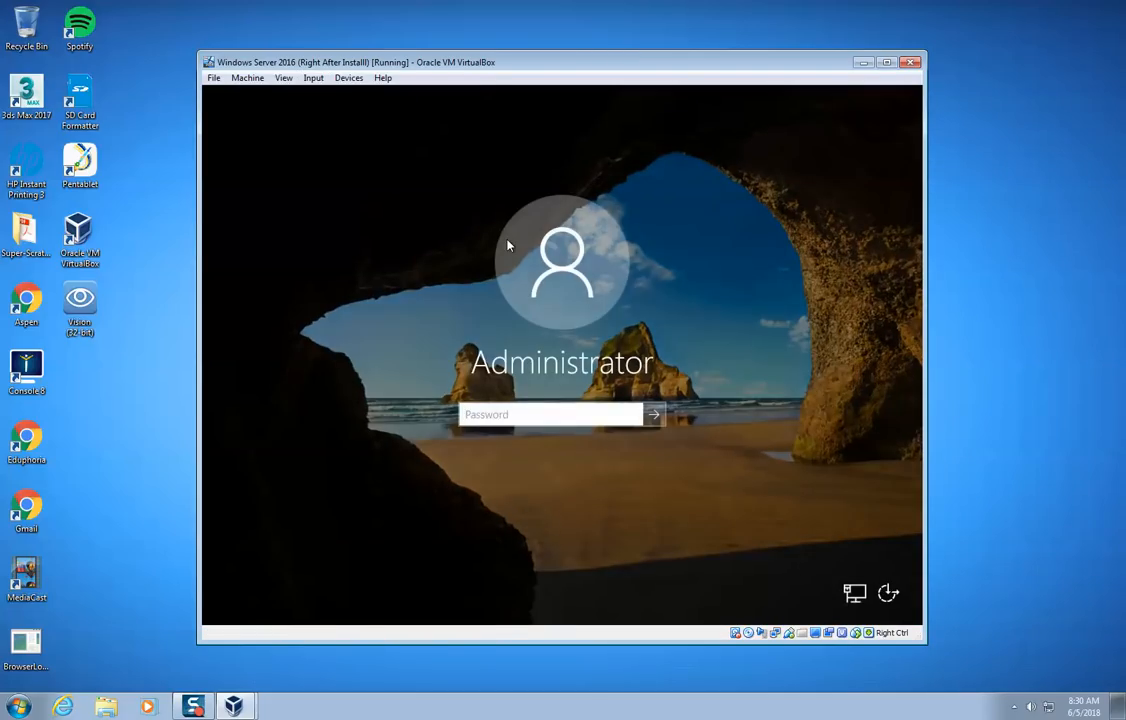
{"action": "type", "text": "Pa$$w0rd"}
{"action": "key", "text": "Return"}
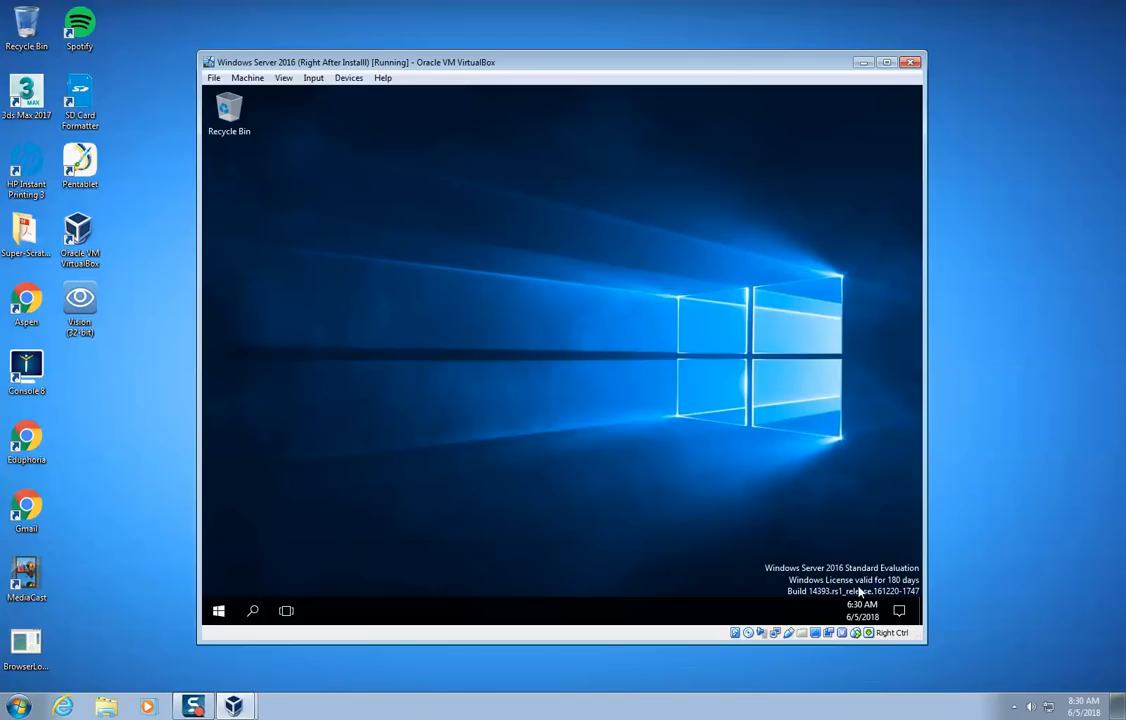
- Insert the Guest Additions CD image into the virtual machine's optical drive
{"action": "left_click", "coordinate": [313, 80]}
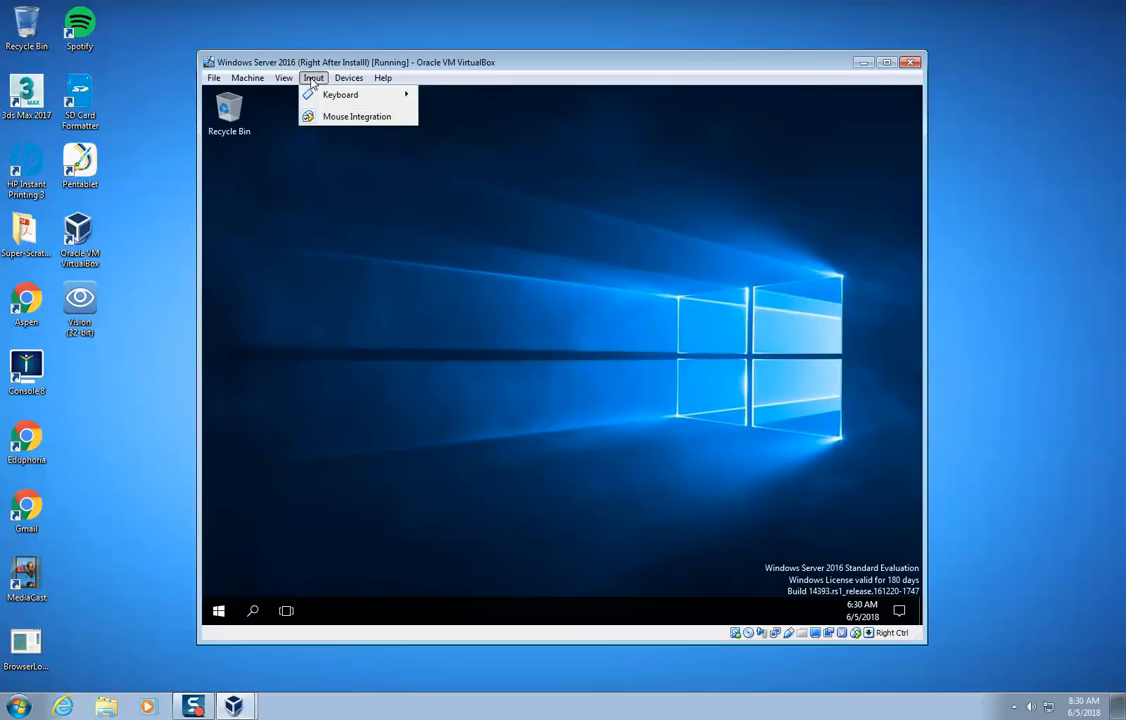
{"action": "mouse_move", "coordinate": [355, 86]}
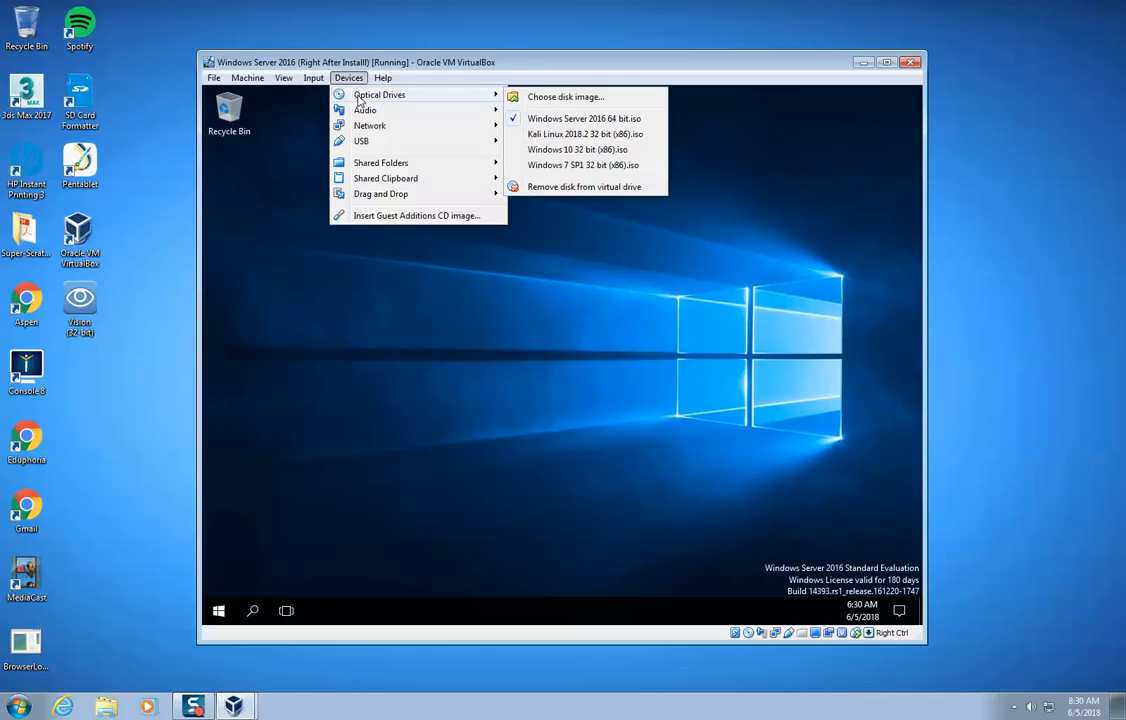
{"action": "left_click", "coordinate": [373, 216]}
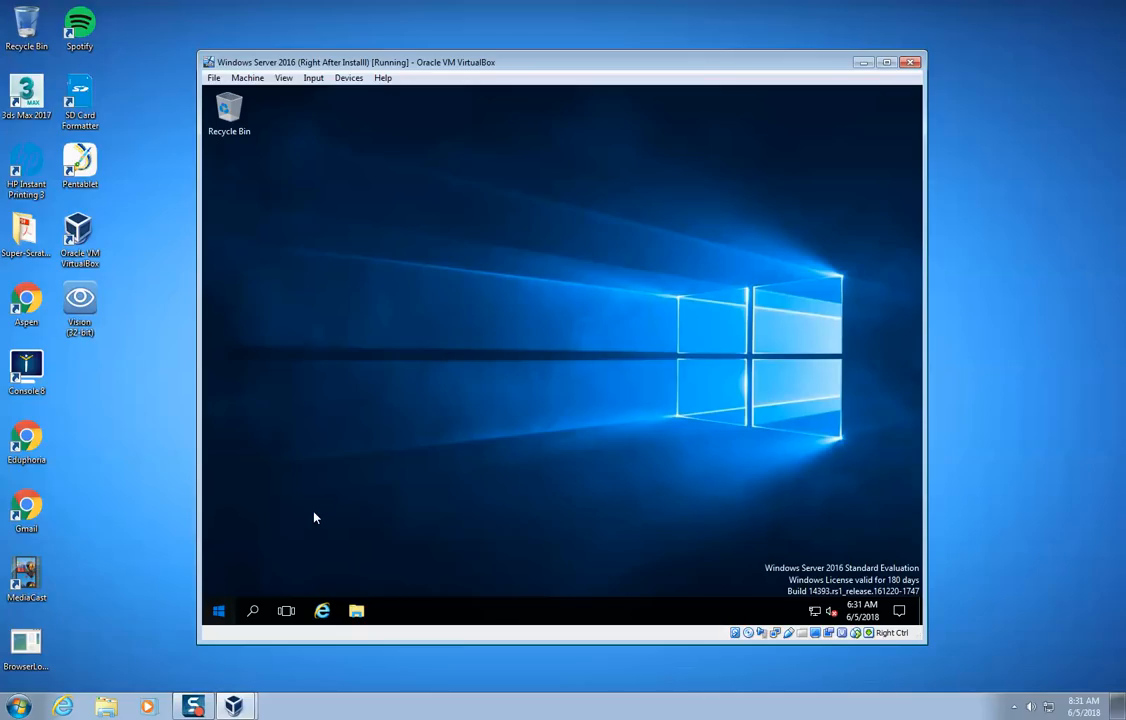
{"action": "key", "text": "super+Tab"}
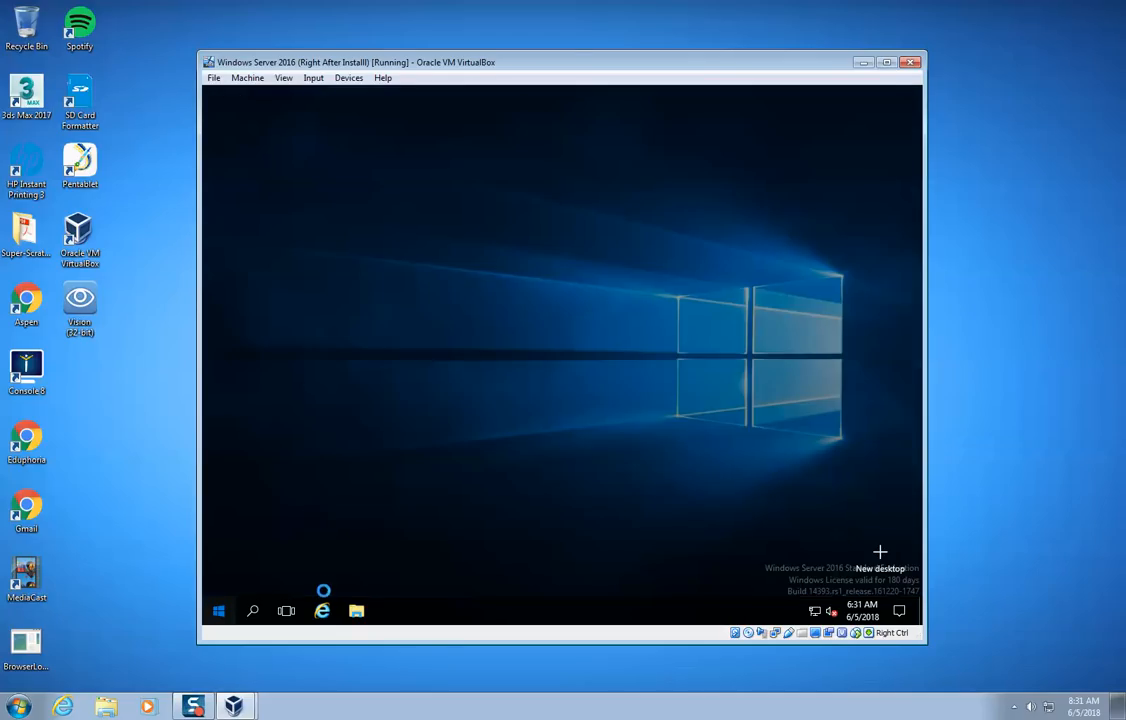
{"action": "left_click", "coordinate": [419, 496]}
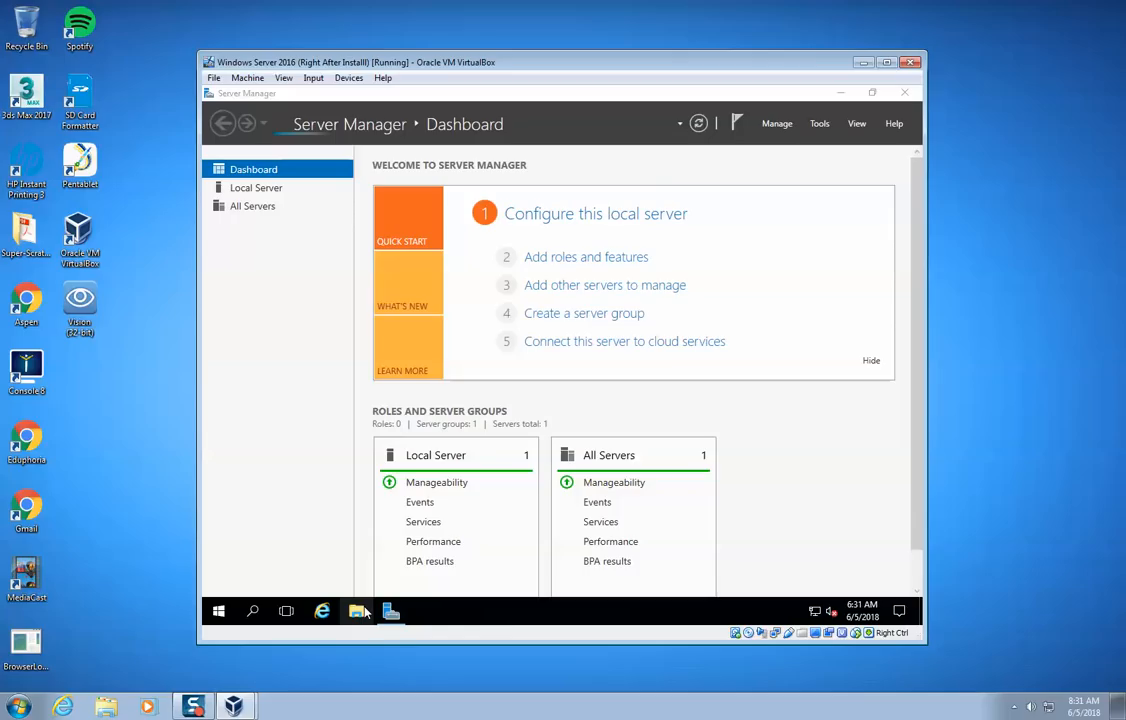
- Open the VirtualBox Guest Additions CD drive (D:) in File Explorer and launch the VBoxWindowsAdditions-amd64 installer
{"action": "left_click", "coordinate": [358, 611]}
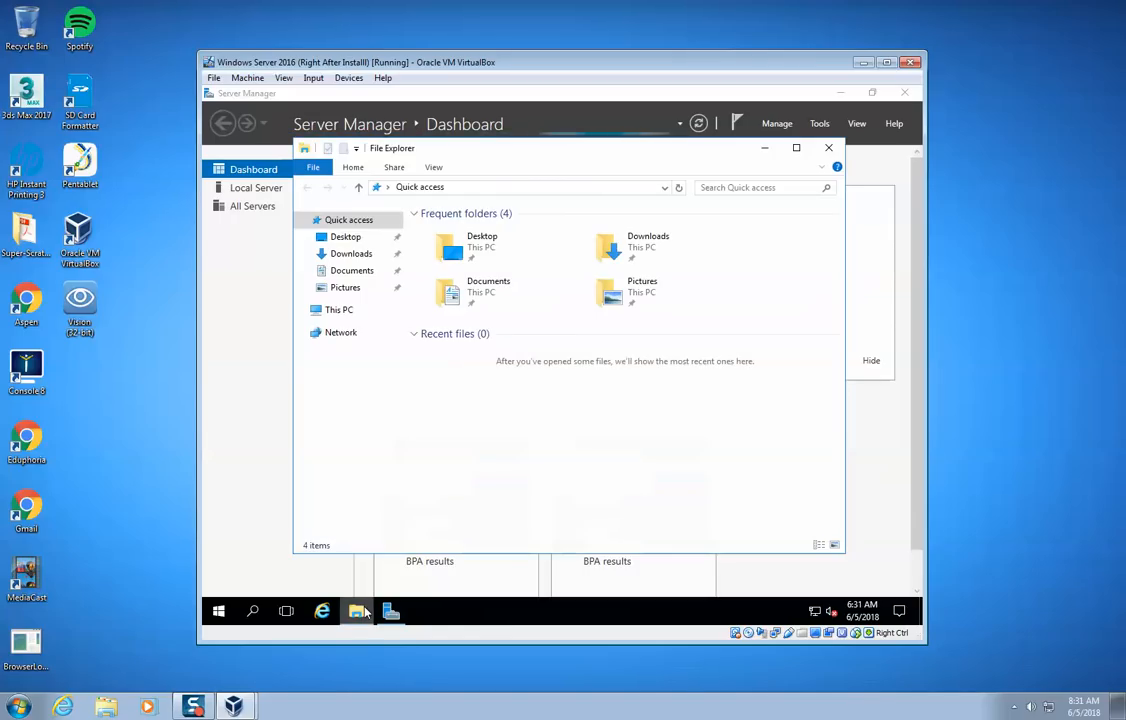
{"action": "left_click", "coordinate": [367, 318]}
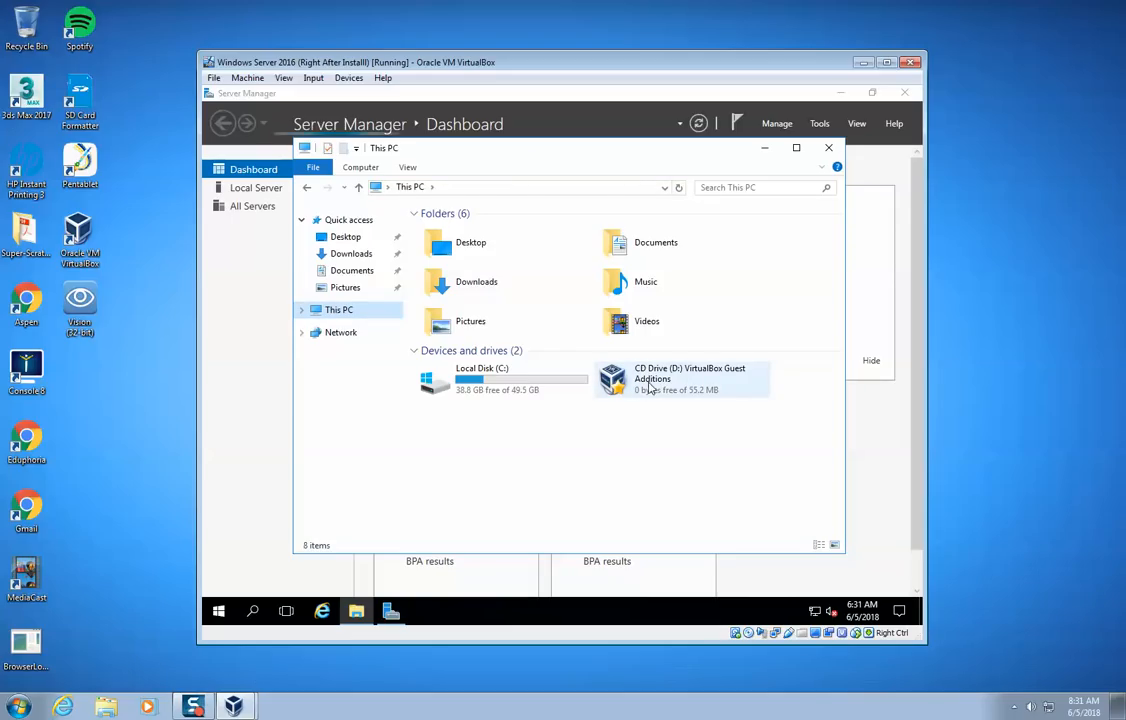
{"action": "double_click", "coordinate": [613, 384]}
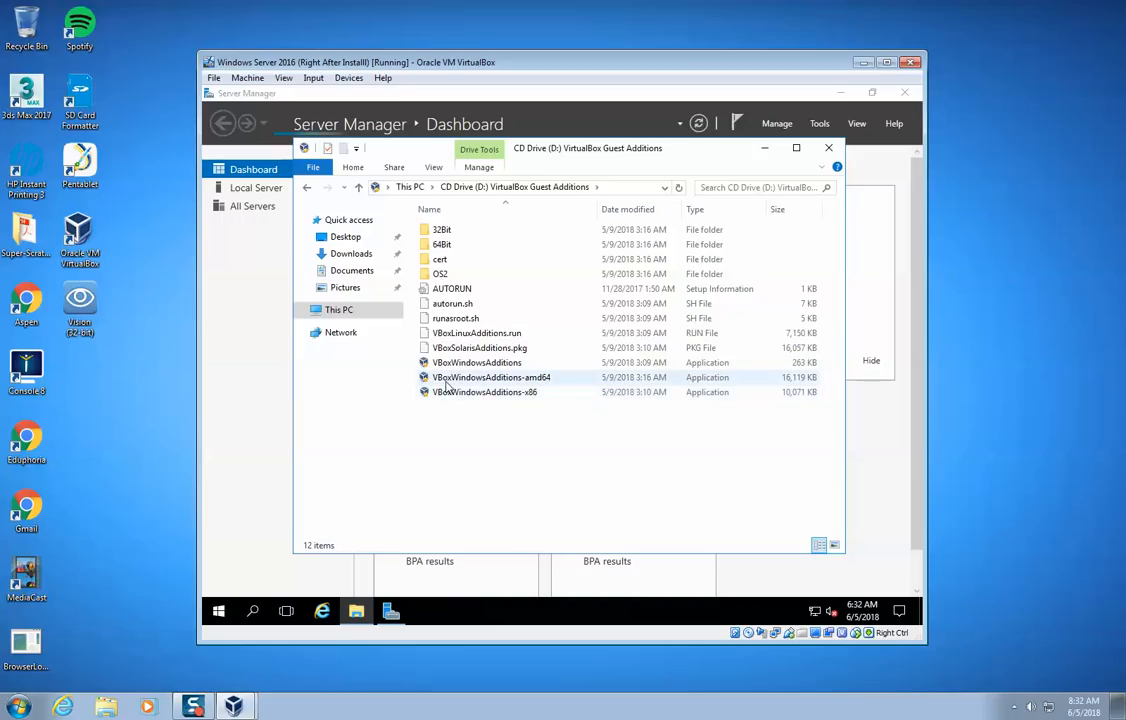
{"action": "left_click", "coordinate": [536, 383]}
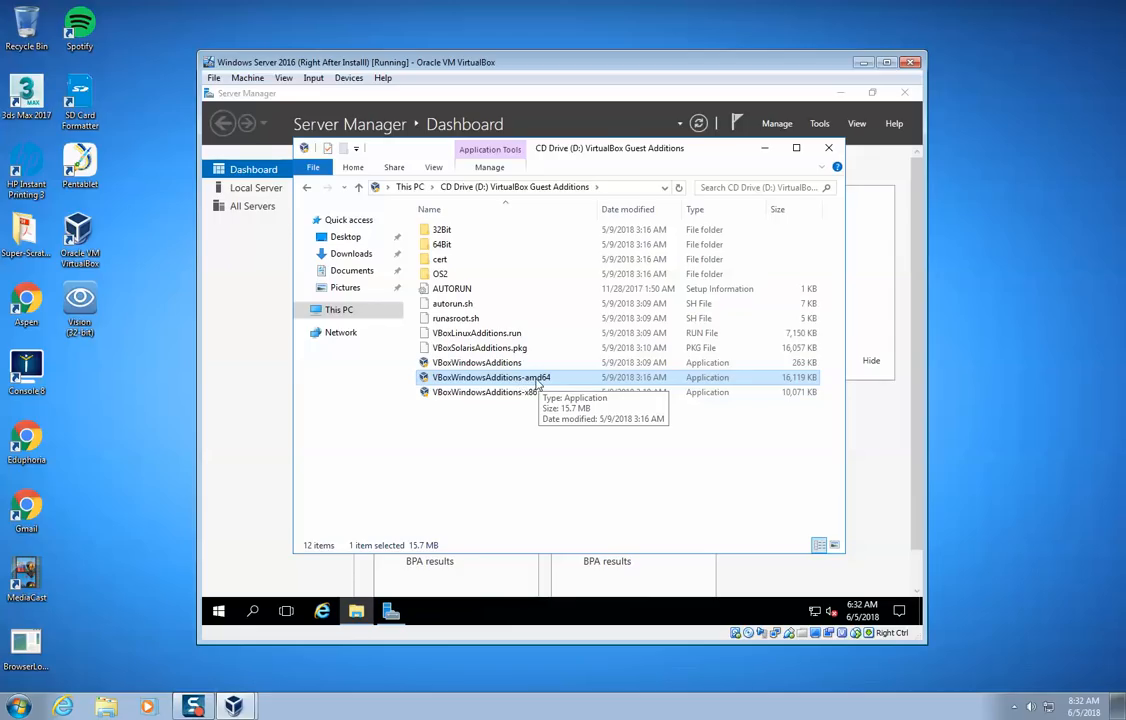
{"action": "double_click", "coordinate": [424, 380]}
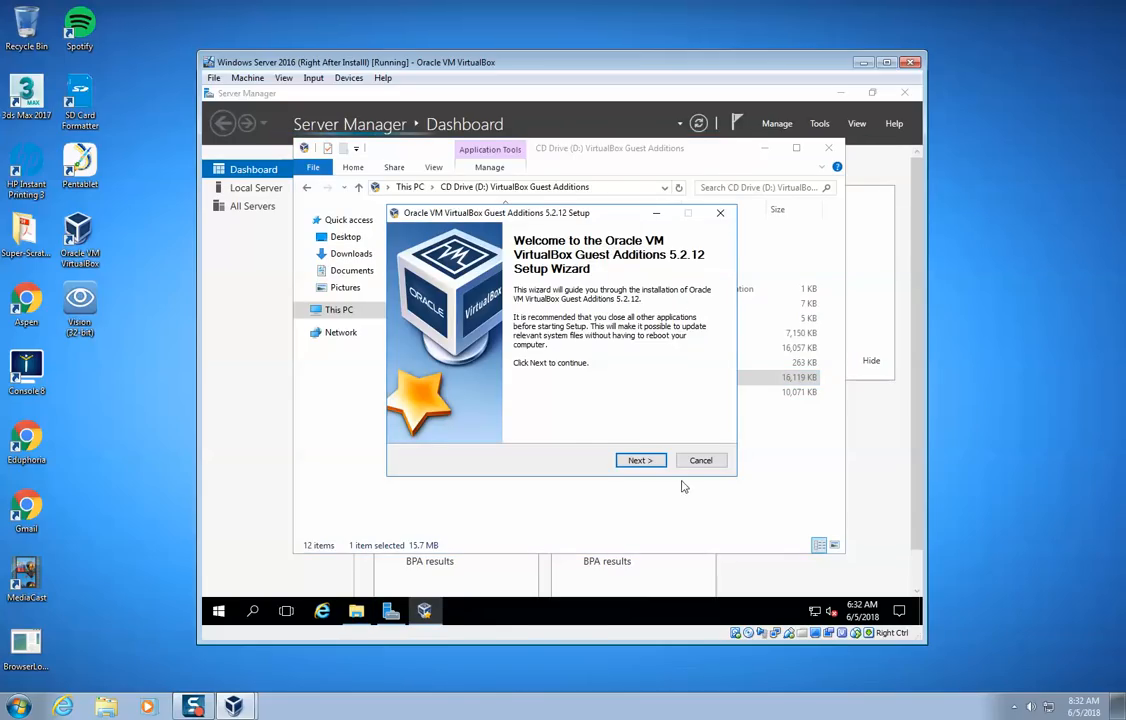
- Install Guest Additions 5.2.12 with the default folder and components, allow the Oracle device software, choose manual reboot, and close the CD drive window
{"action": "left_click", "coordinate": [655, 461]}
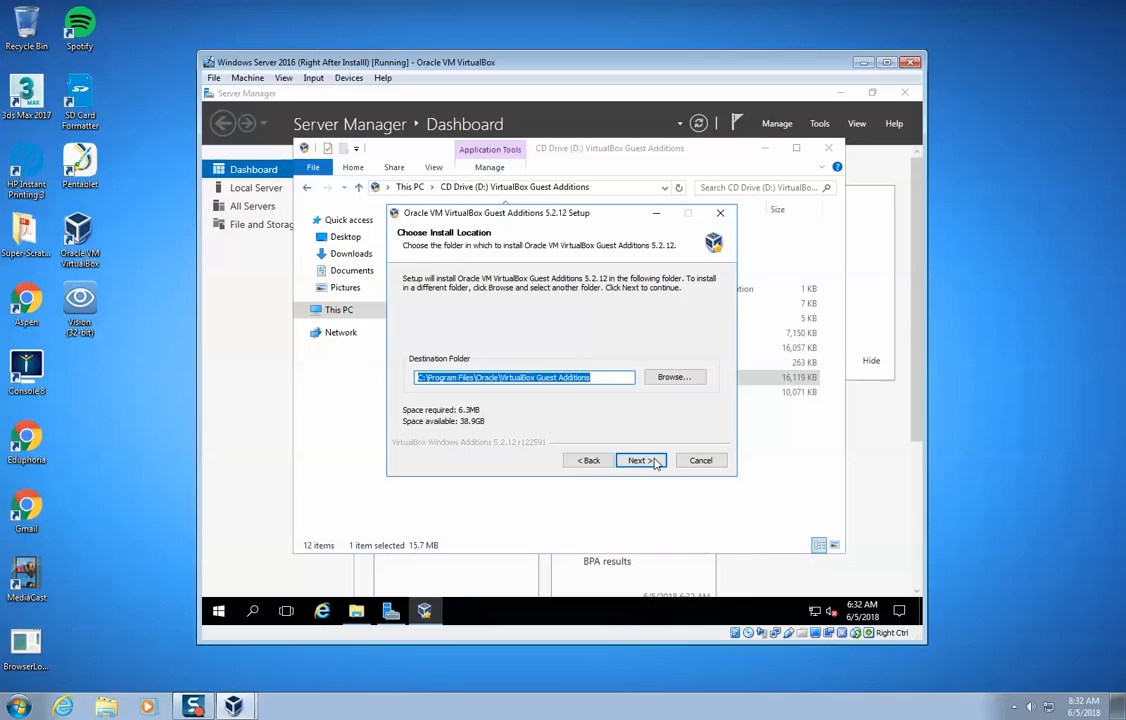
{"action": "left_click", "coordinate": [655, 461]}
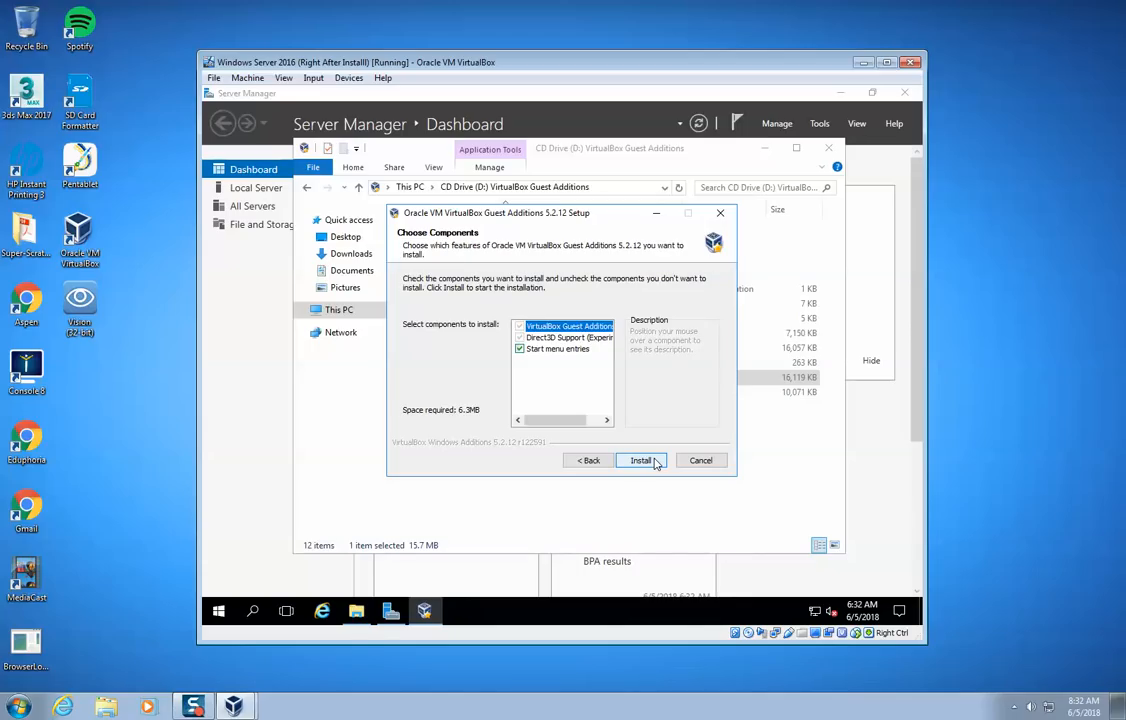
{"action": "left_click", "coordinate": [655, 461]}
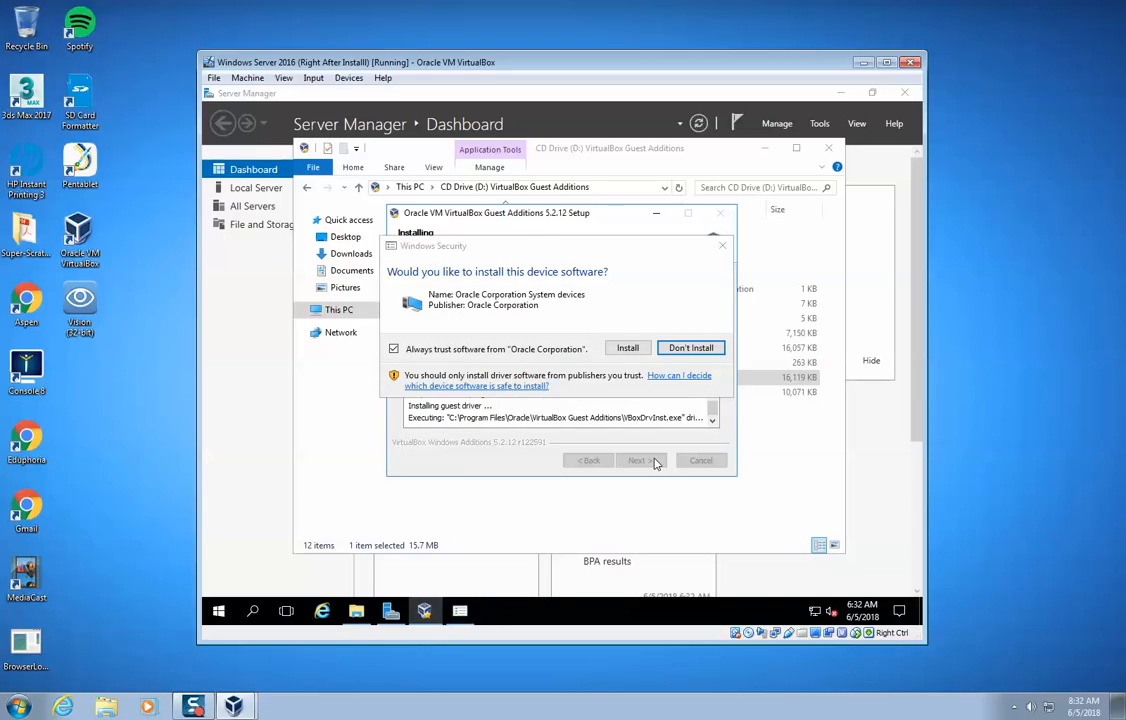
{"action": "left_click", "coordinate": [627, 349]}
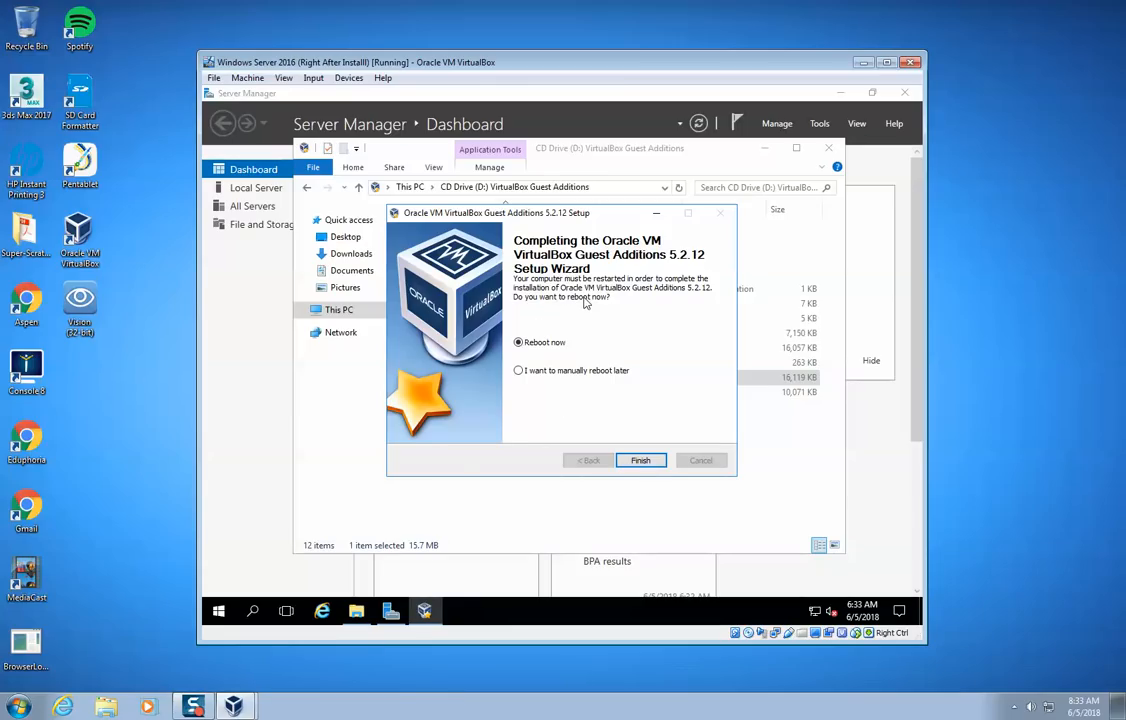
{"action": "left_click", "coordinate": [558, 370]}
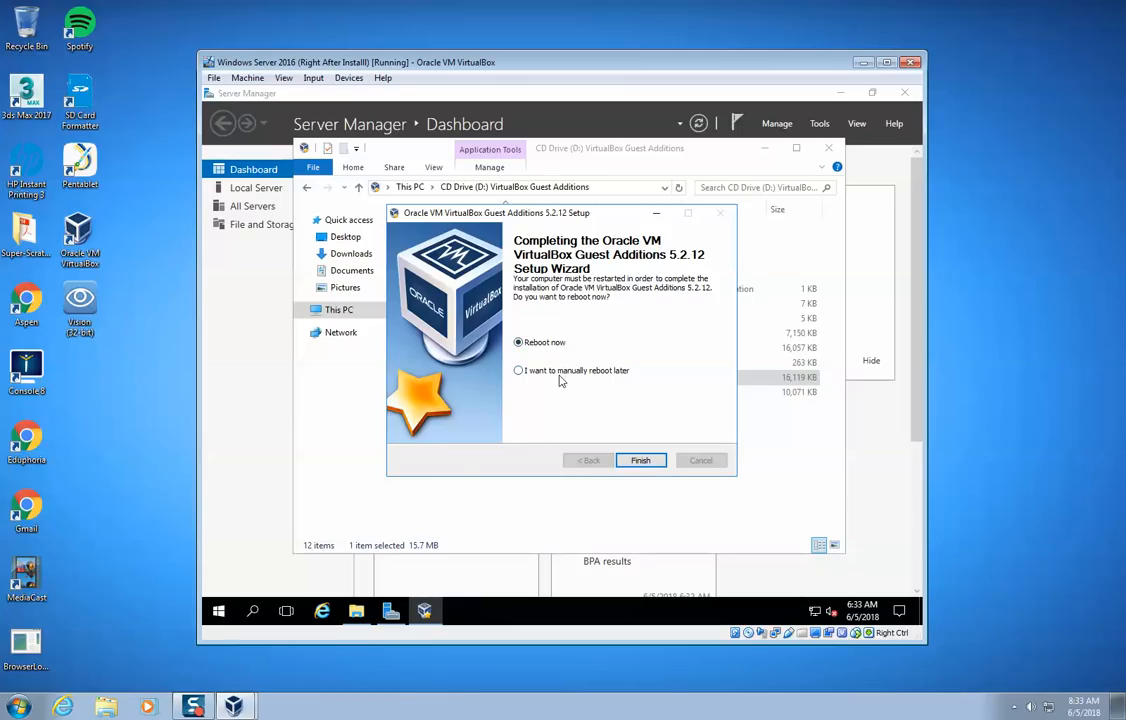
{"action": "left_click", "coordinate": [645, 461]}
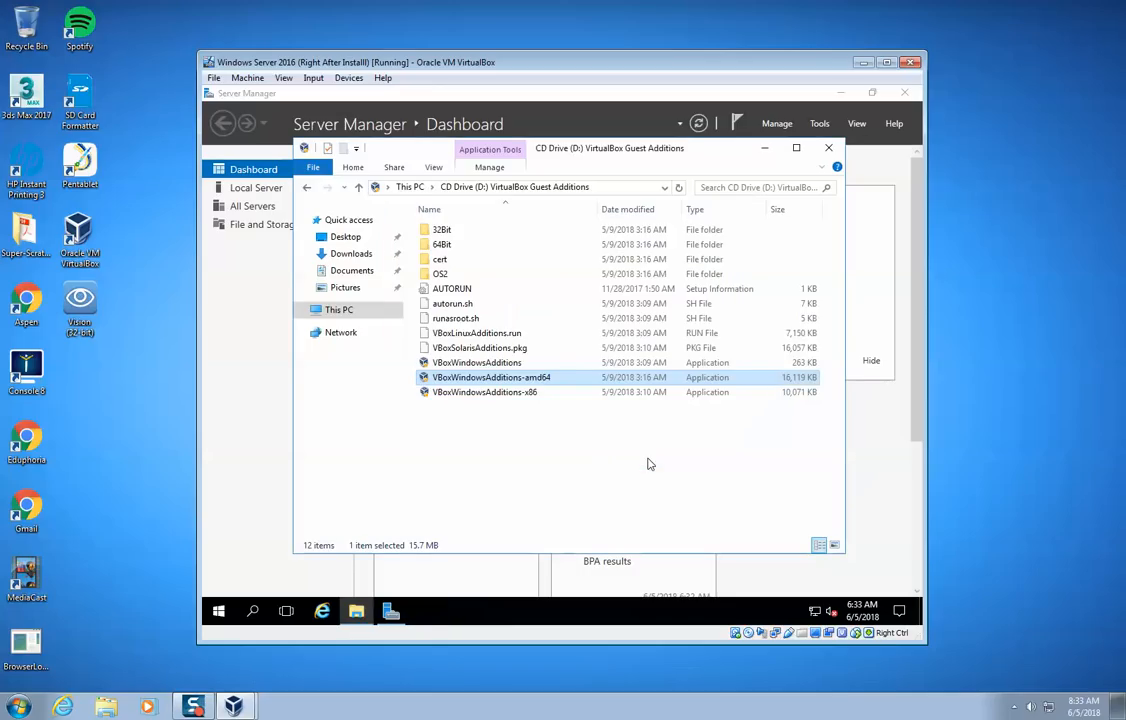
{"action": "left_click", "coordinate": [828, 147]}
- Shut down the server after the Guest Additions installation, with Application: Maintenance (Planned) as the reason
{"action": "left_click", "coordinate": [218, 612]}
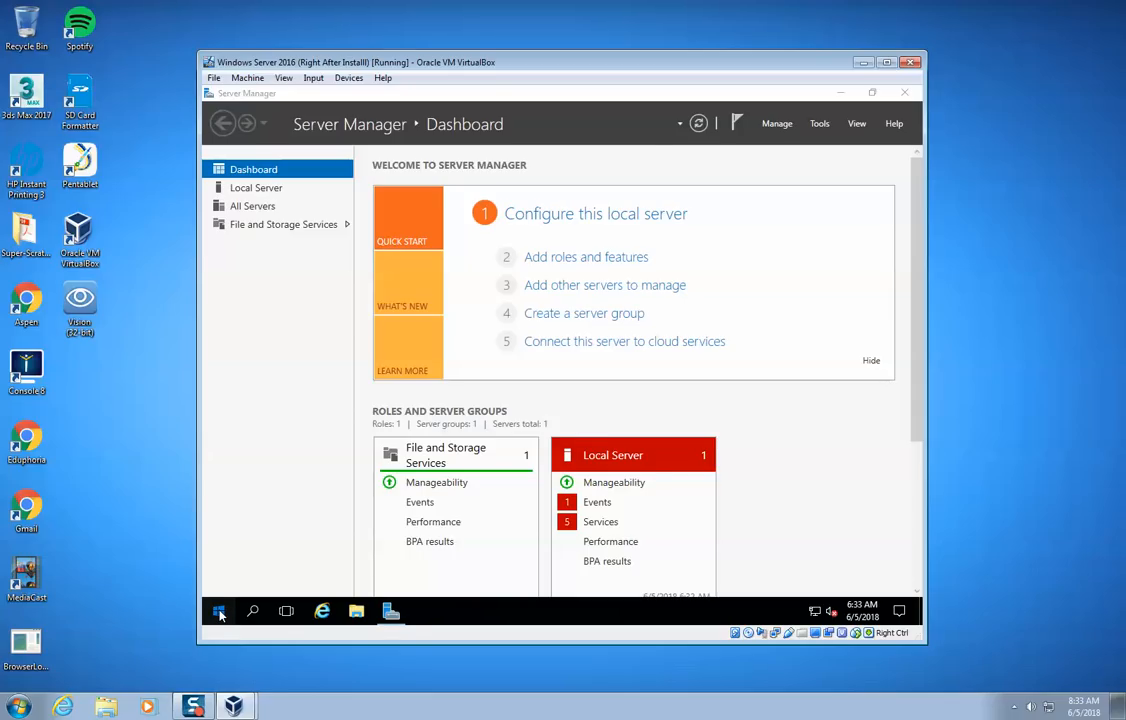
{"action": "left_click", "coordinate": [220, 614]}
{"action": "left_click", "coordinate": [220, 614]}
{"action": "left_click", "coordinate": [220, 614]}
{"action": "left_click", "coordinate": [218, 580]}
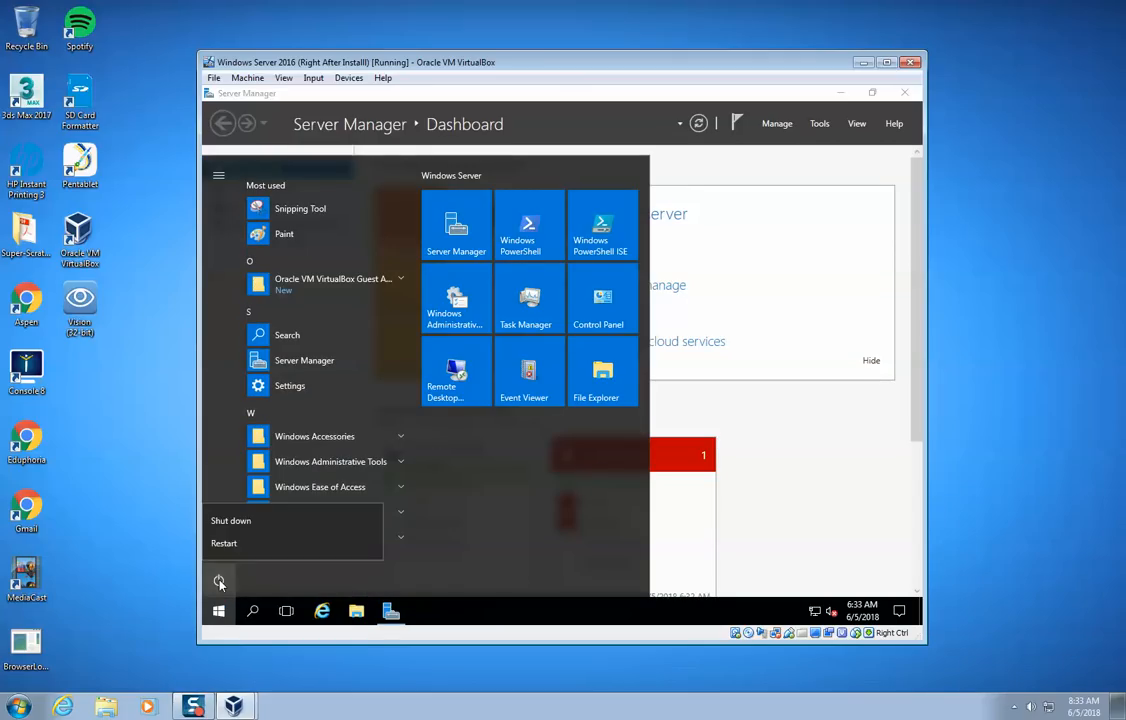
{"action": "left_click", "coordinate": [236, 521]}
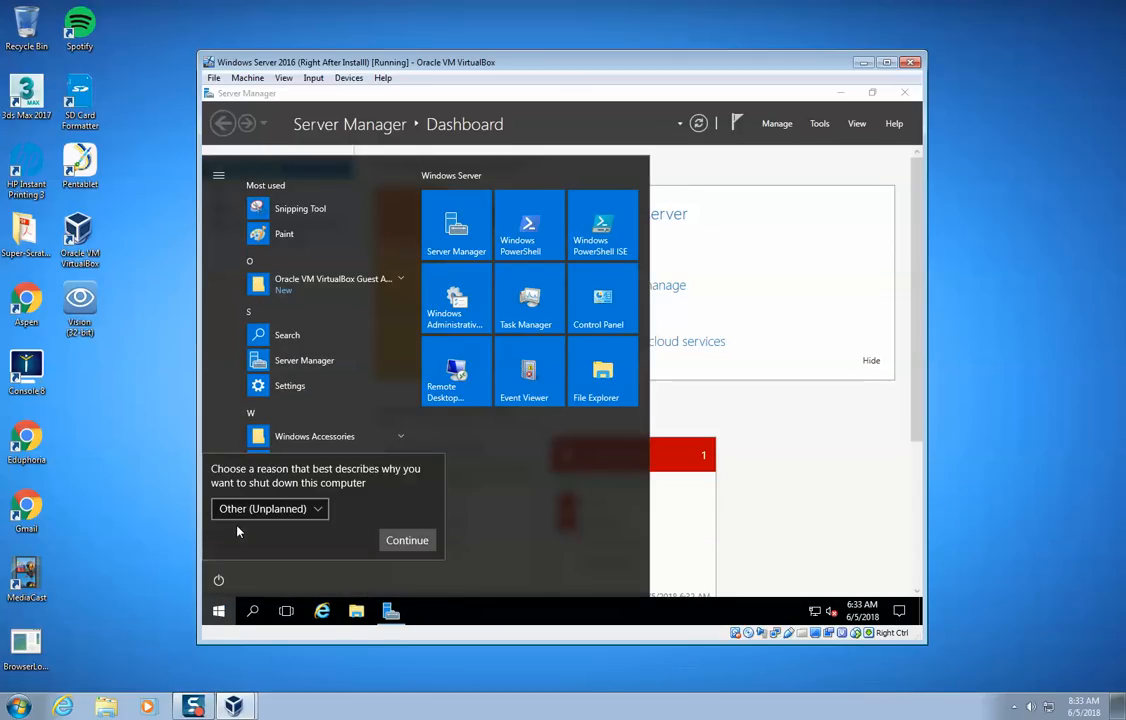
{"action": "left_click", "coordinate": [256, 517]}
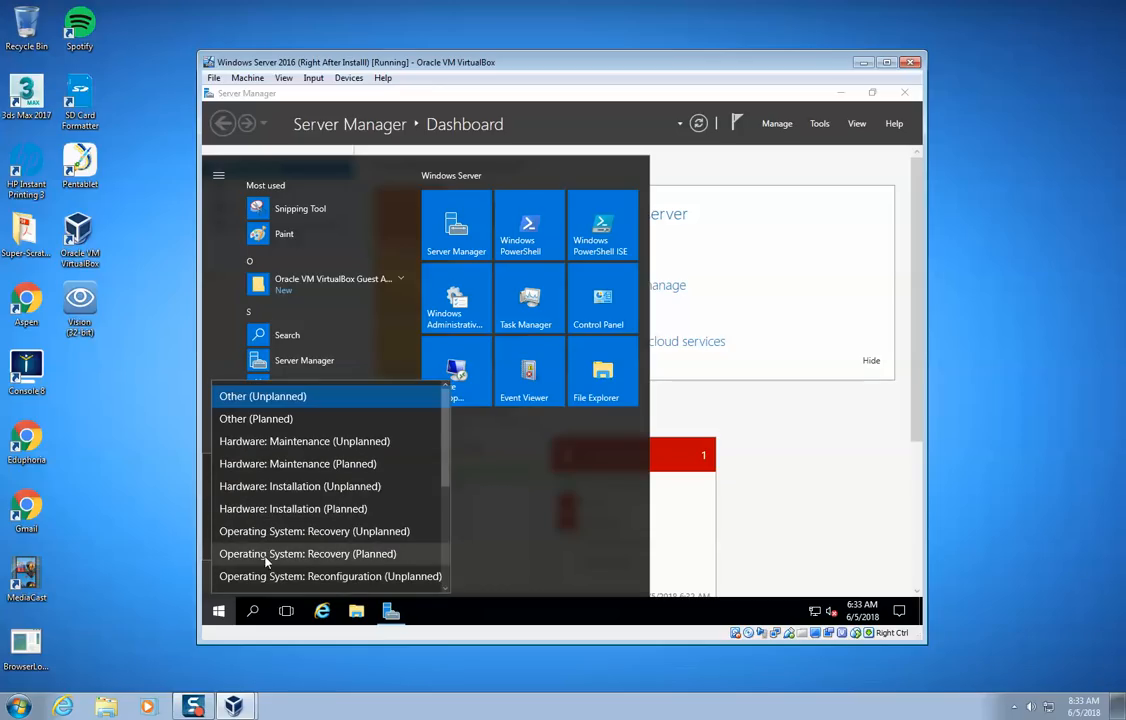
{"action": "scroll", "coordinate": [282, 547], "scroll_direction": "down", "scroll_amount": 1}
{"action": "scroll", "coordinate": [276, 568], "scroll_direction": "down", "scroll_amount": 3}
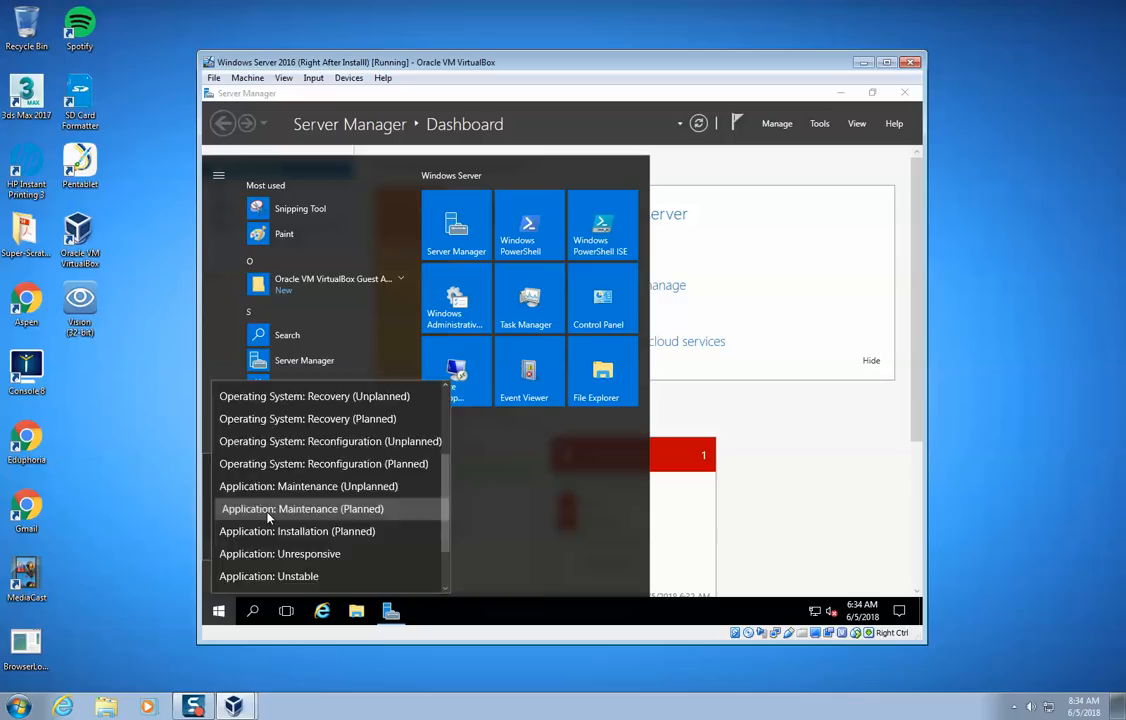
{"action": "left_click", "coordinate": [270, 510]}
{"action": "left_click", "coordinate": [402, 540]}
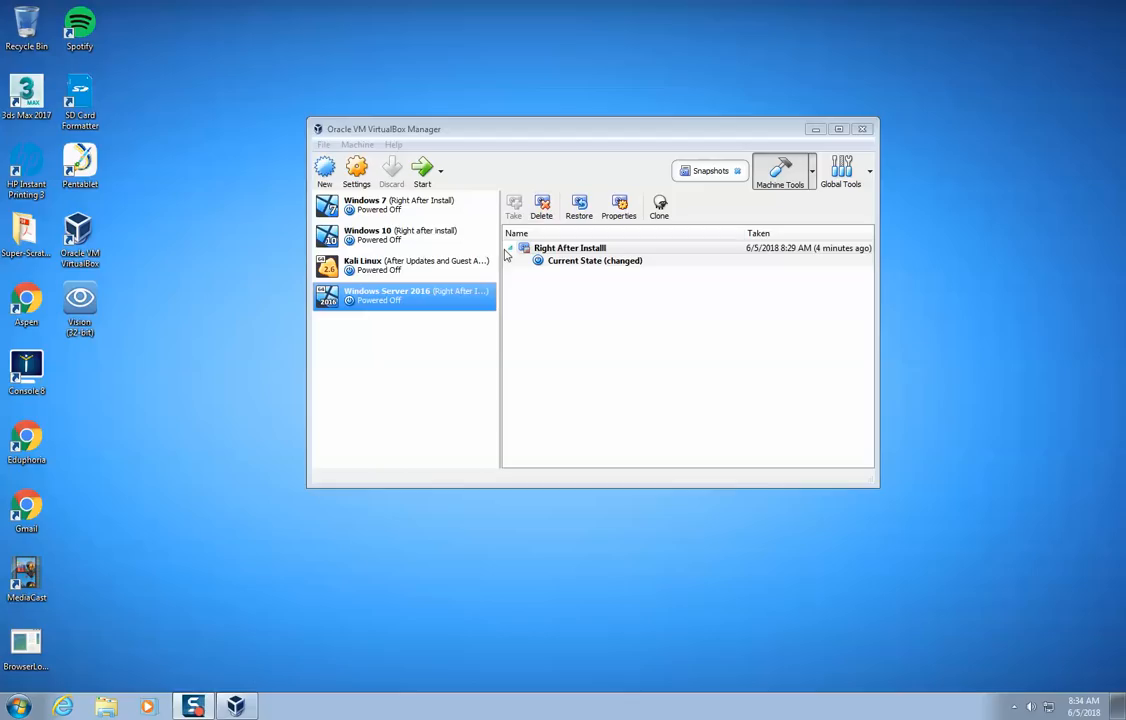
- Take a snapshot of the Windows Server 2016 machine's current state named "Right After Guest Additions Installation"
{"action": "left_click", "coordinate": [571, 264]}
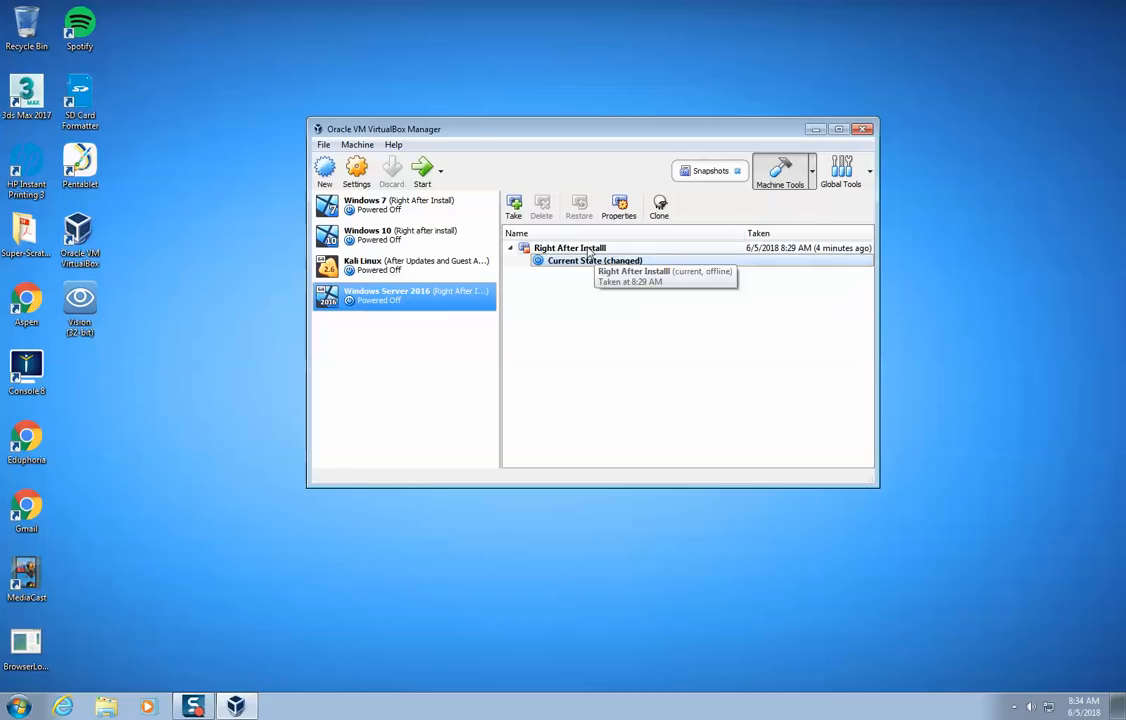
{"action": "left_click", "coordinate": [513, 205]}
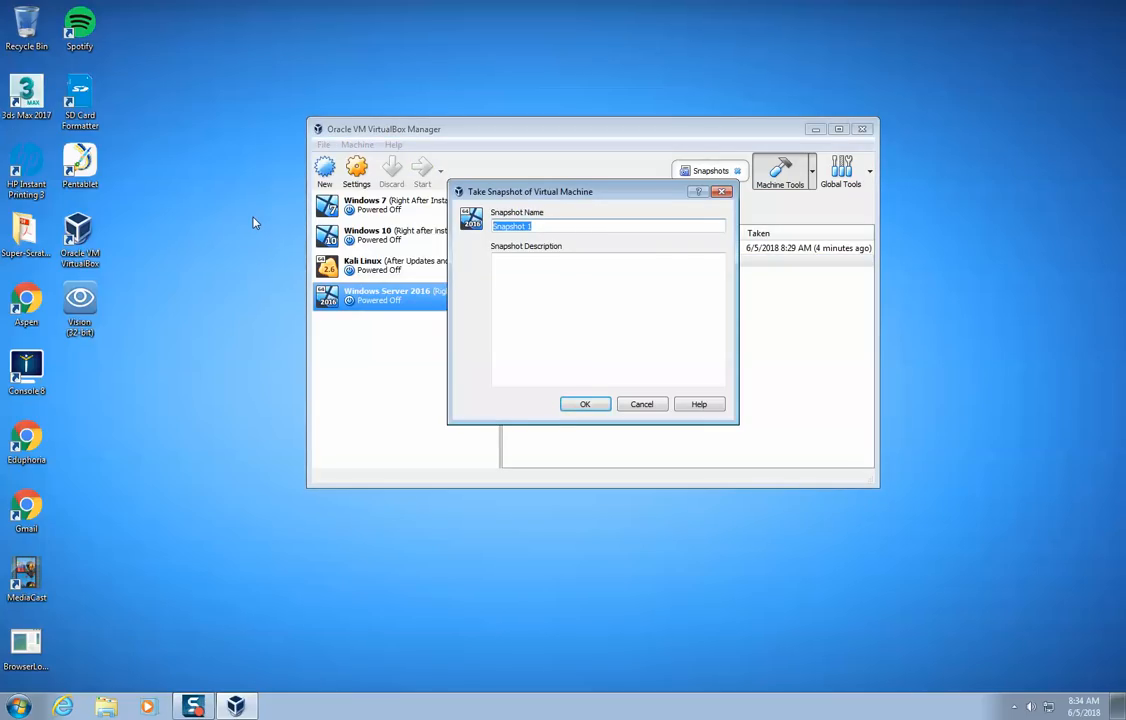
{"action": "type", "text": "Right After Guest Additions "}
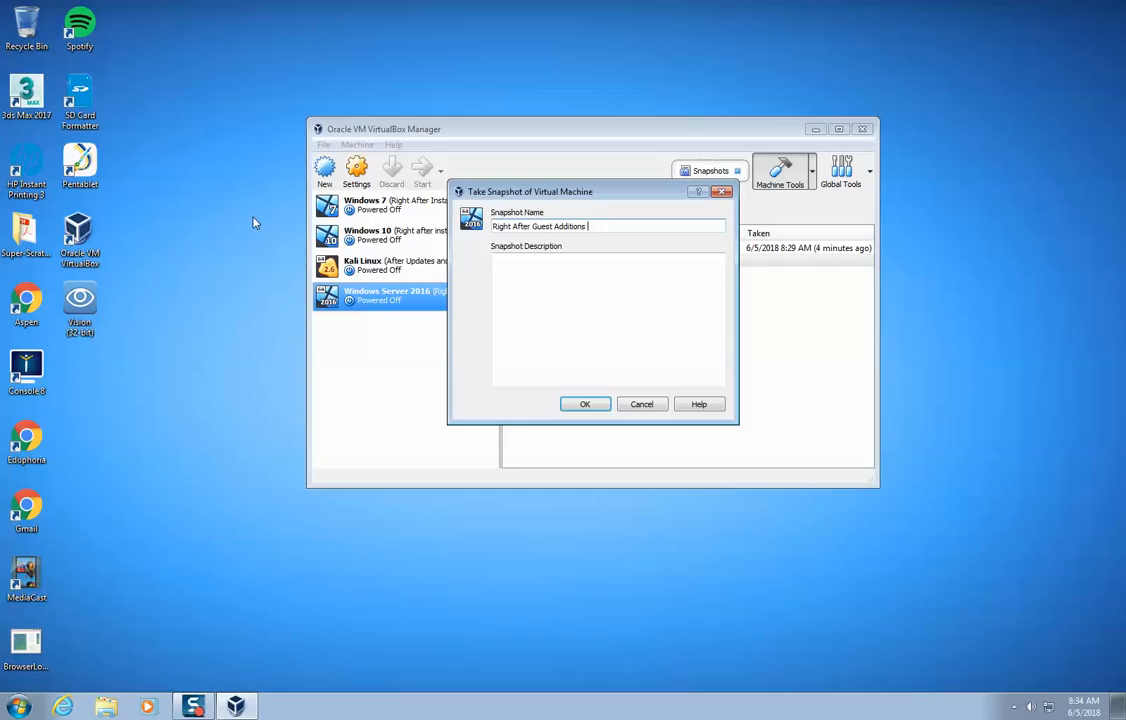
{"action": "type", "text": "Installation"}
{"action": "left_click", "coordinate": [601, 404]}
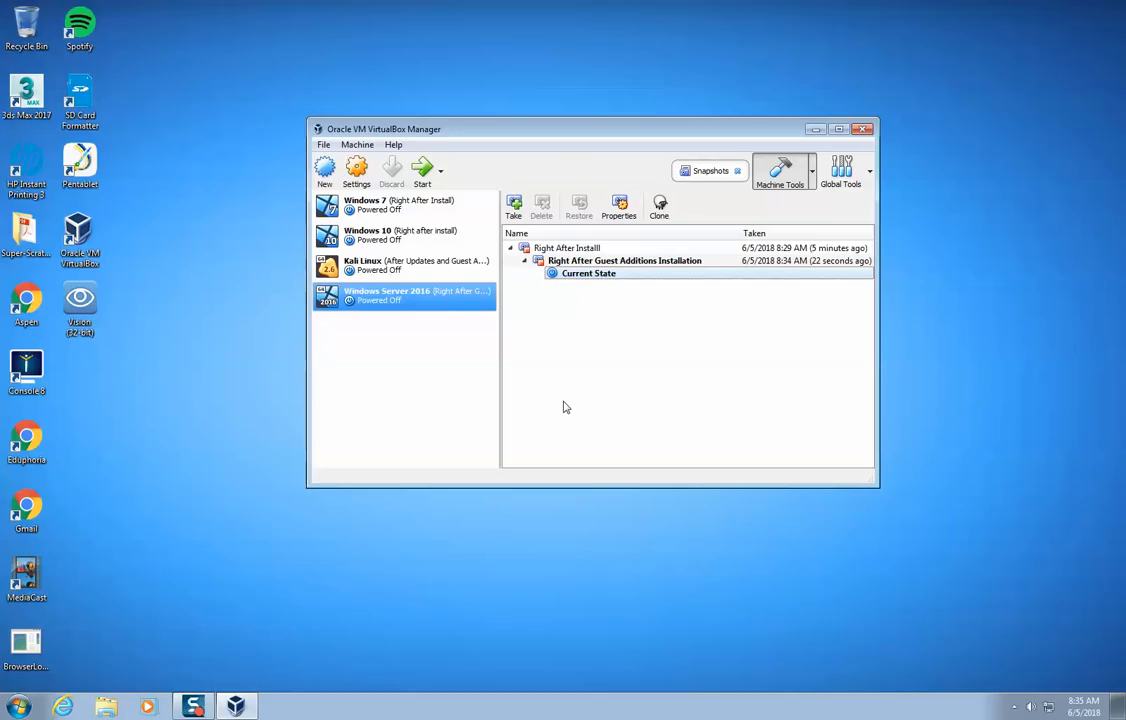
- Start the Windows Server 2016 virtual machine from its Guest Additions snapshot state
{"action": "left_click", "coordinate": [608, 262]}
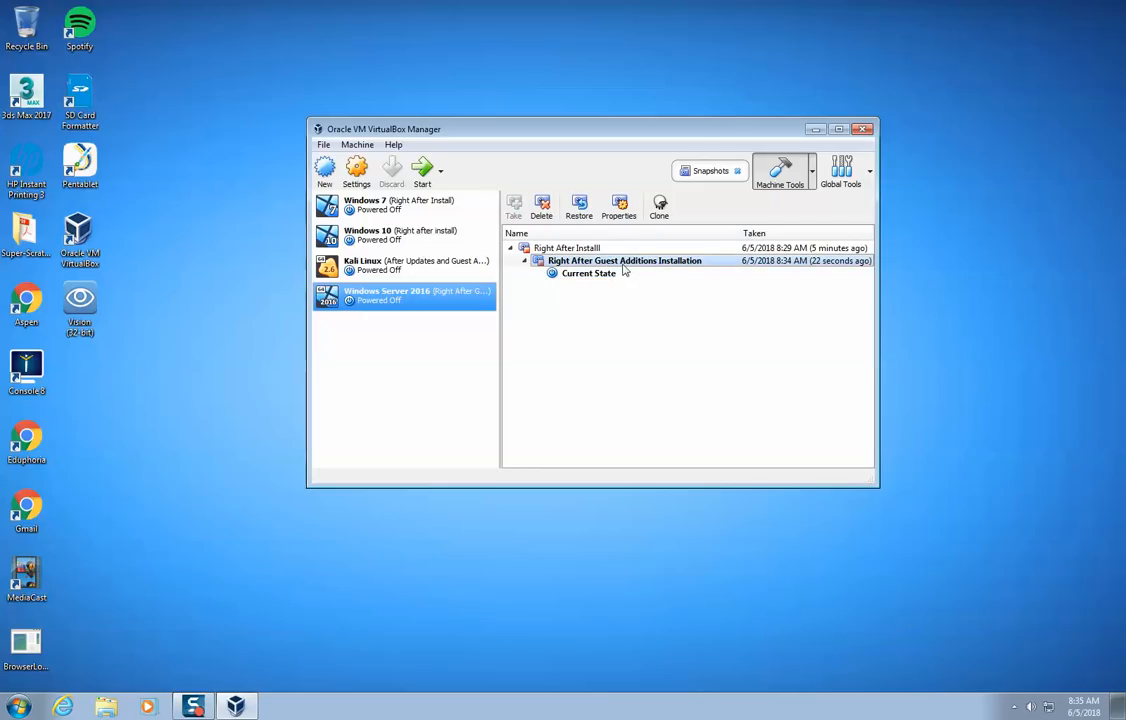
{"action": "left_click", "coordinate": [397, 301]}
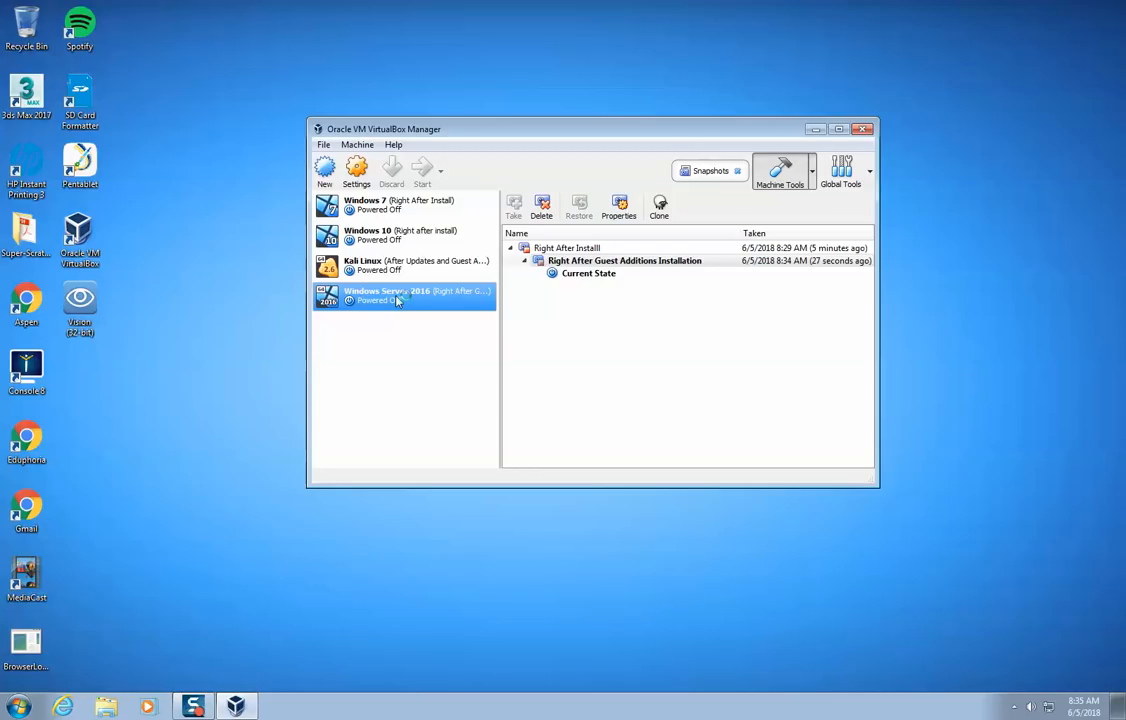
{"action": "double_click", "coordinate": [397, 301]}
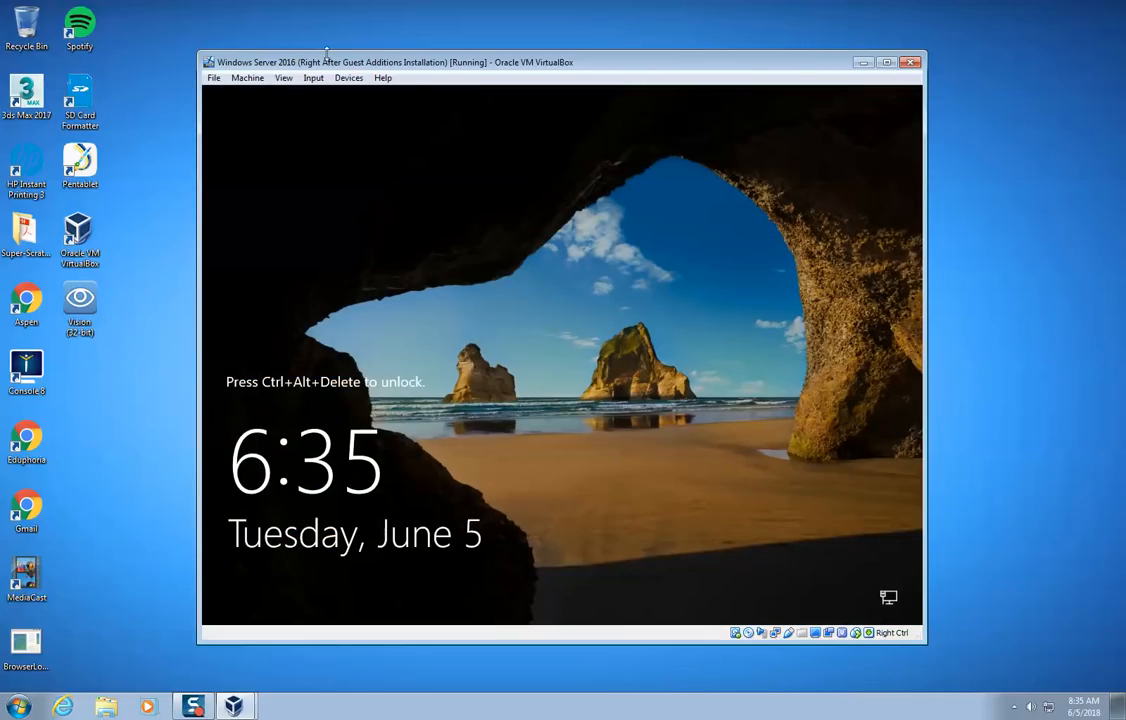
- Send Ctrl-Alt-Del to the guest and sign in with the Administrator account password
{"action": "left_click", "coordinate": [313, 77]}
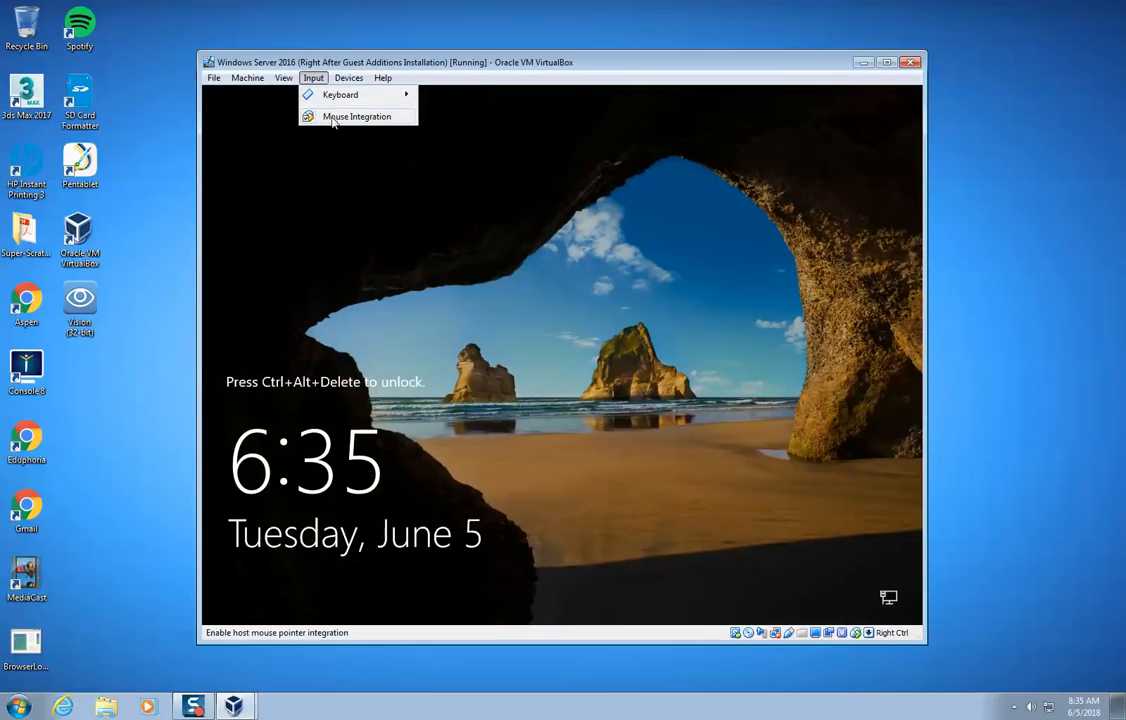
{"action": "mouse_move", "coordinate": [350, 94]}
{"action": "left_click", "coordinate": [482, 118]}
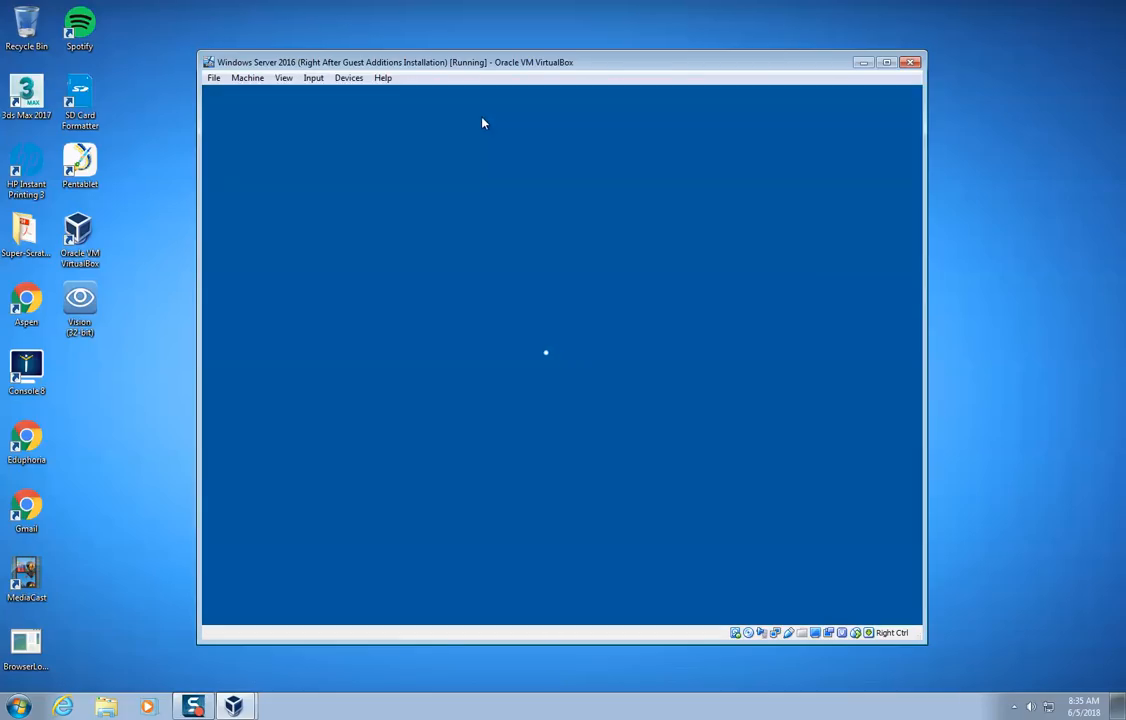
{"action": "type", "text": "•••"}
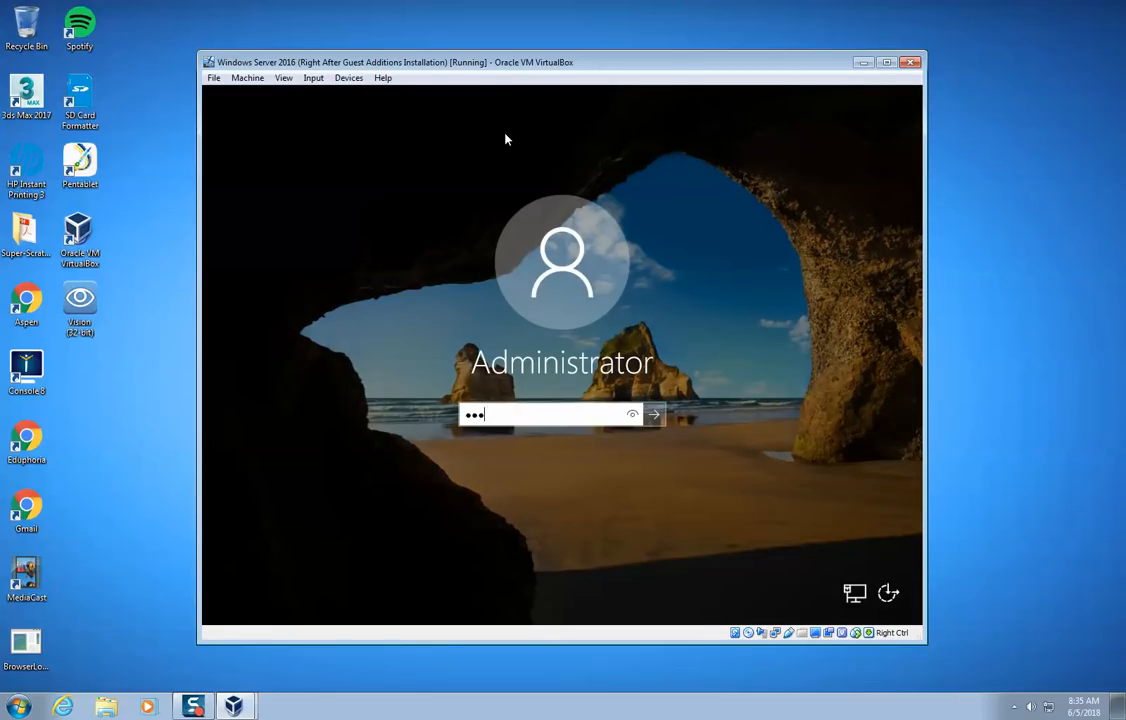
{"action": "type", "text": "••••"}
{"action": "key", "text": "Return"}
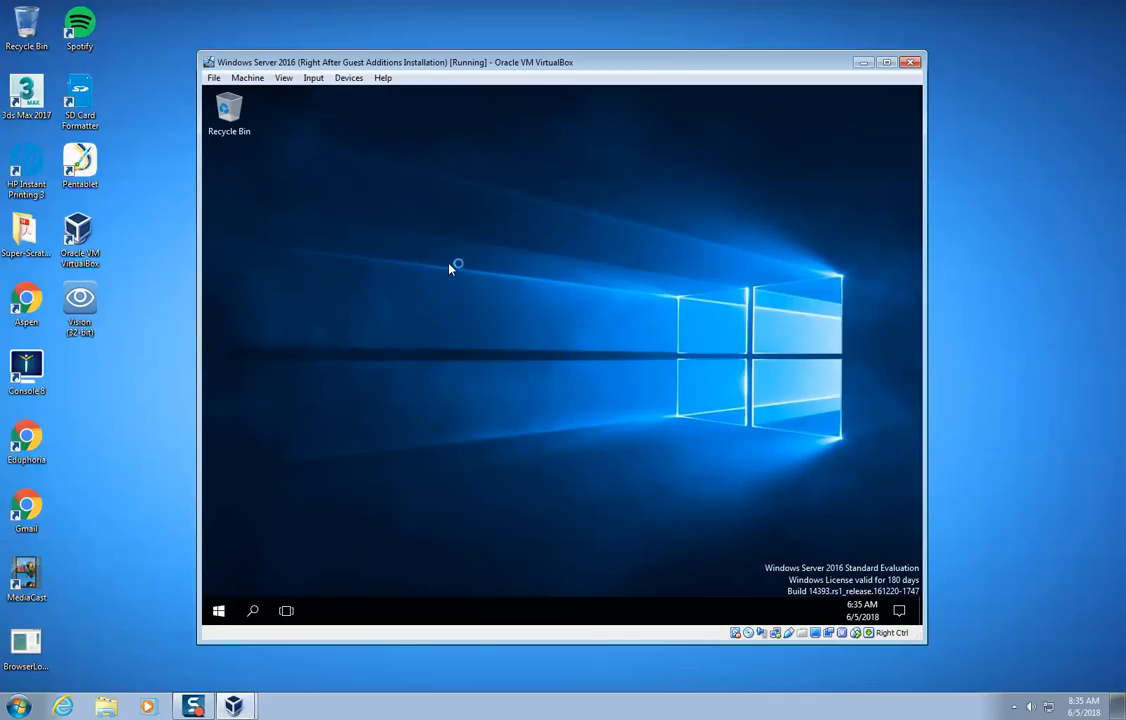
- Create a text document named VIRUS on the server's desktop
{"action": "right_click", "coordinate": [450, 267]}
{"action": "mouse_move", "coordinate": [484, 361]}
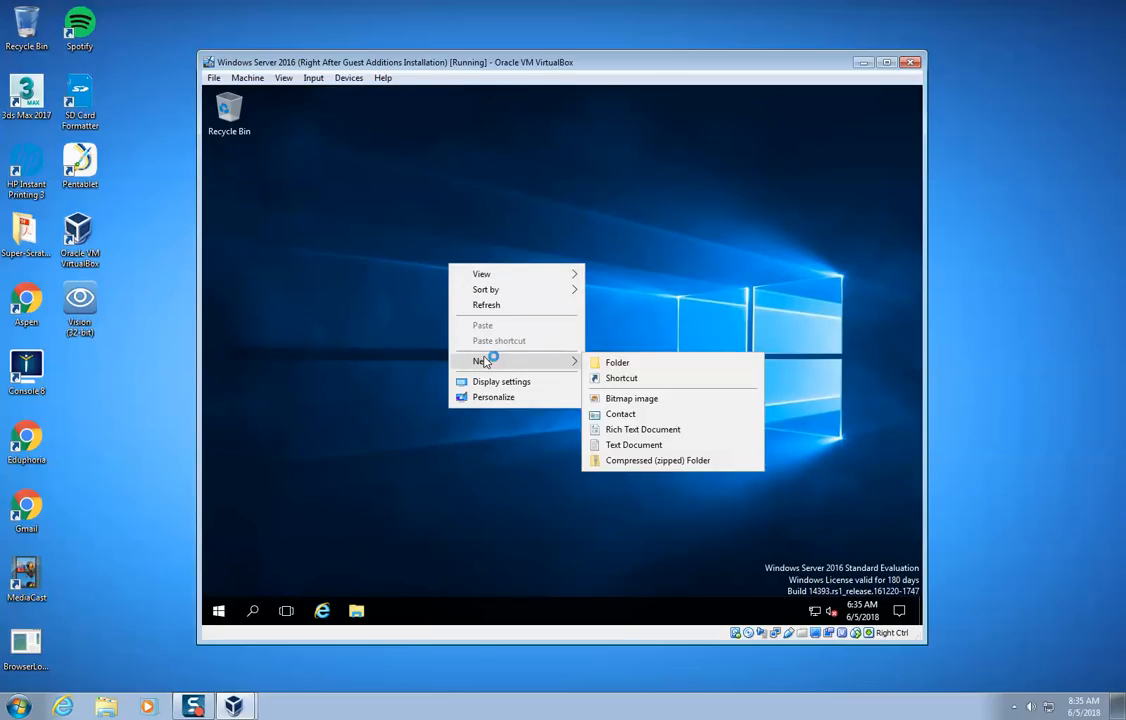
{"action": "left_click", "coordinate": [648, 445]}
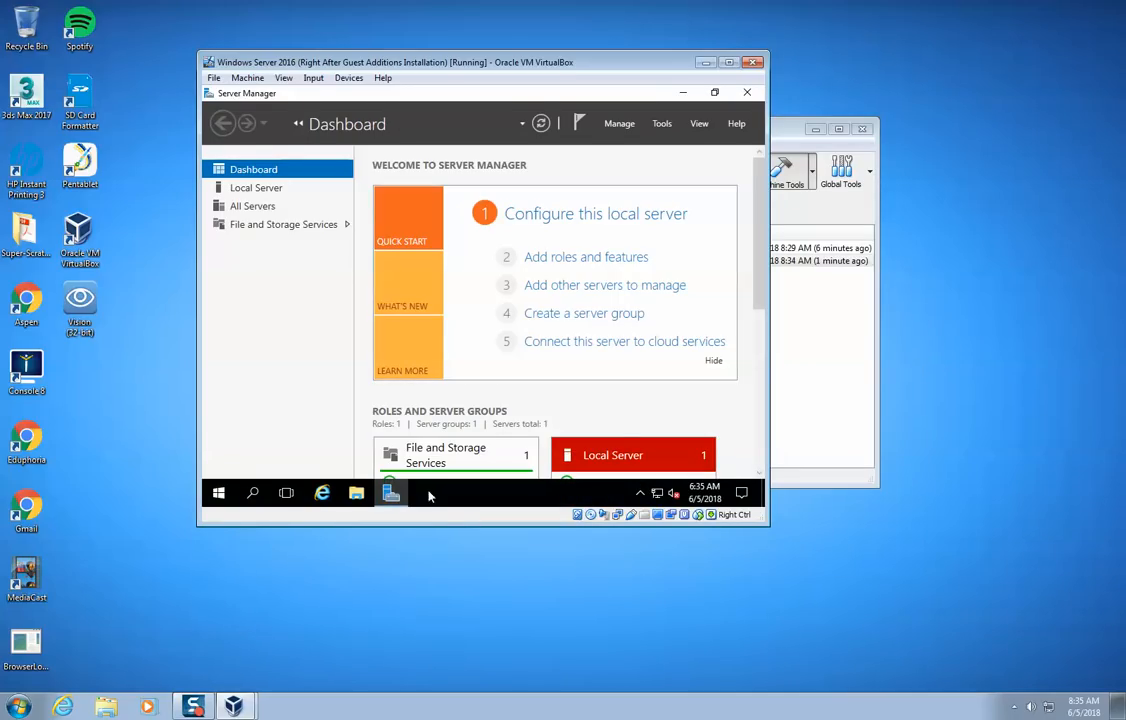
- Enlarge the virtual machine window, minimize Server Manager, and move the VIRUS file slightly left on the desktop
{"action": "left_click_drag", "start_coordinate": [769, 526], "coordinate": [1015, 632]}
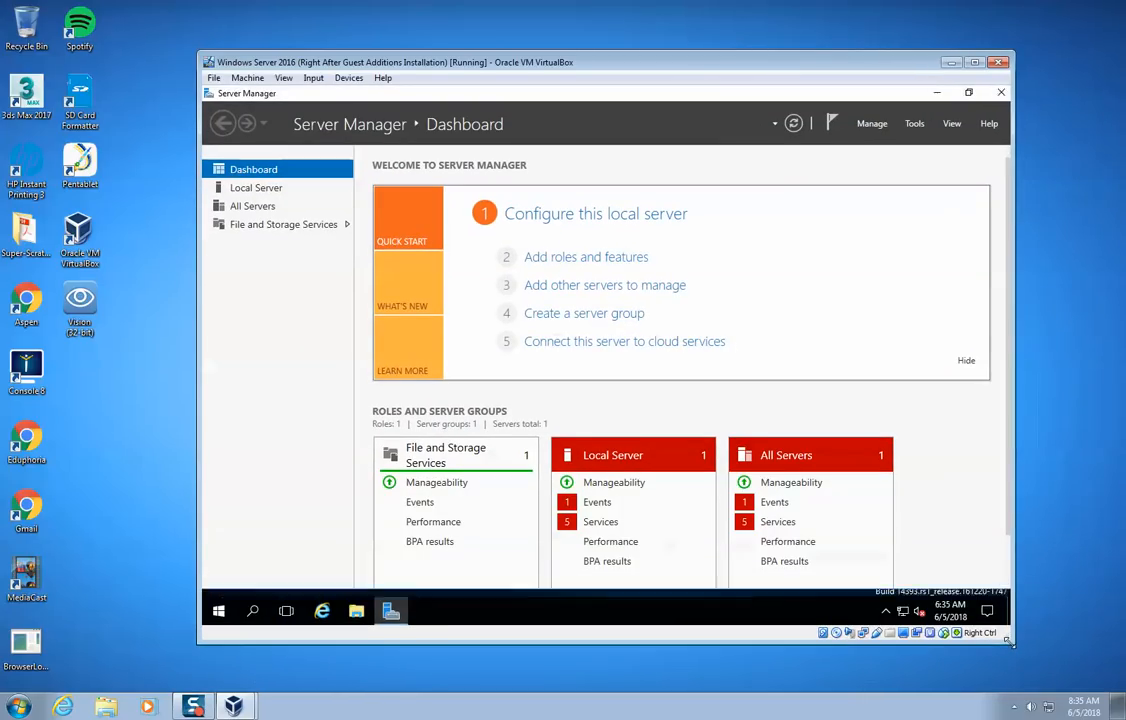
{"action": "left_click", "coordinate": [397, 608]}
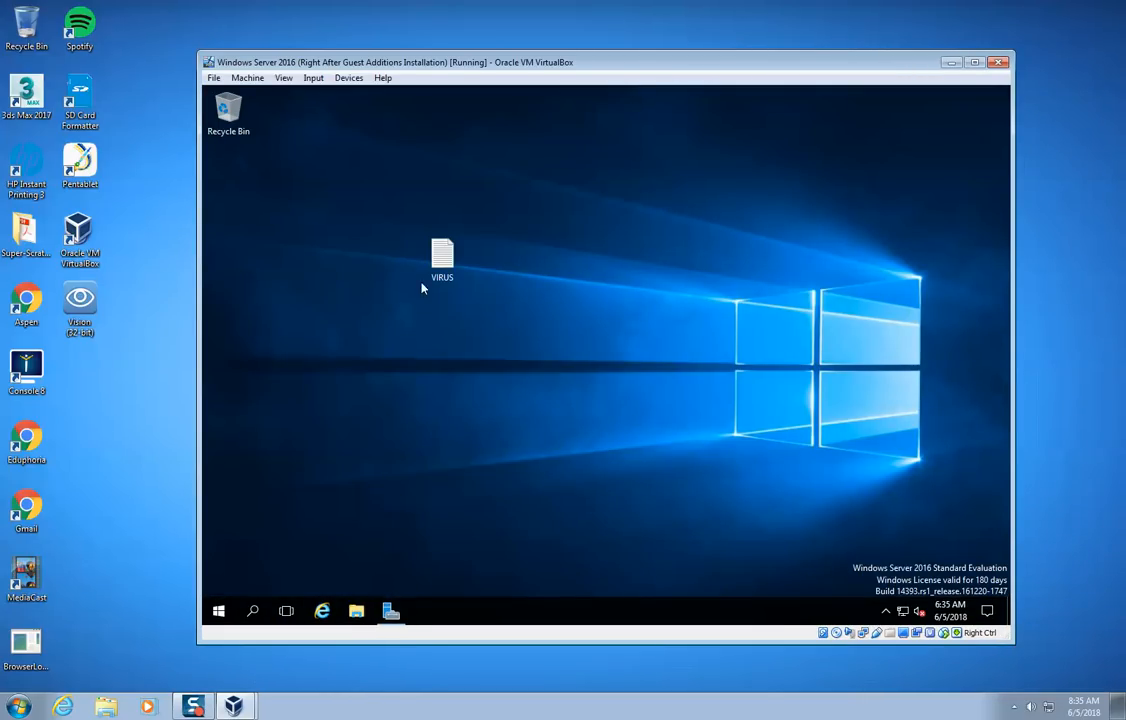
{"action": "left_click_drag", "start_coordinate": [440, 256], "coordinate": [376, 254]}
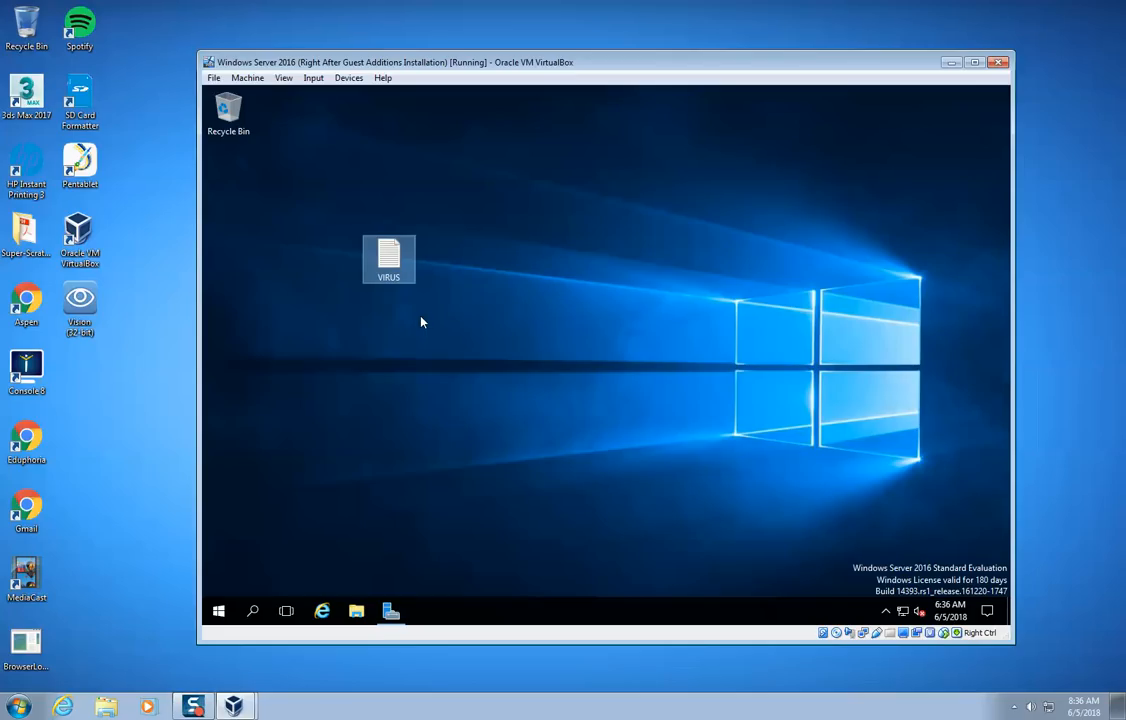
{"action": "left_click", "coordinate": [997, 64]}
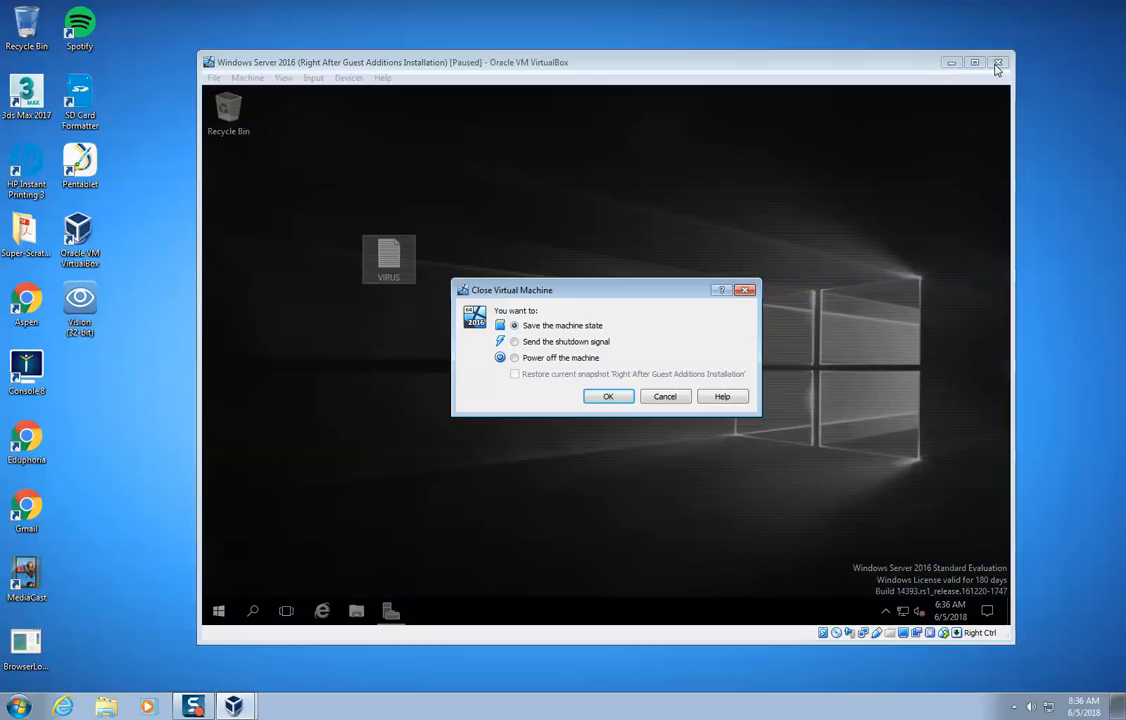
{"action": "left_click", "coordinate": [586, 358]}
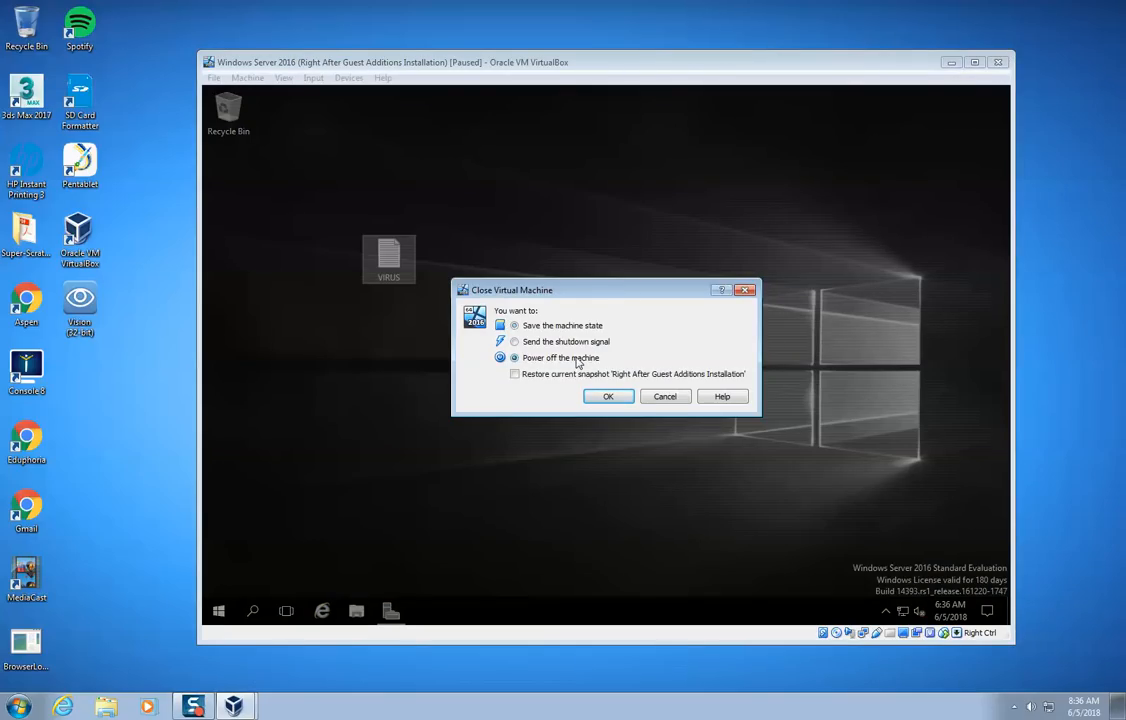
{"action": "left_click", "coordinate": [585, 374]}
{"action": "left_click", "coordinate": [664, 397]}
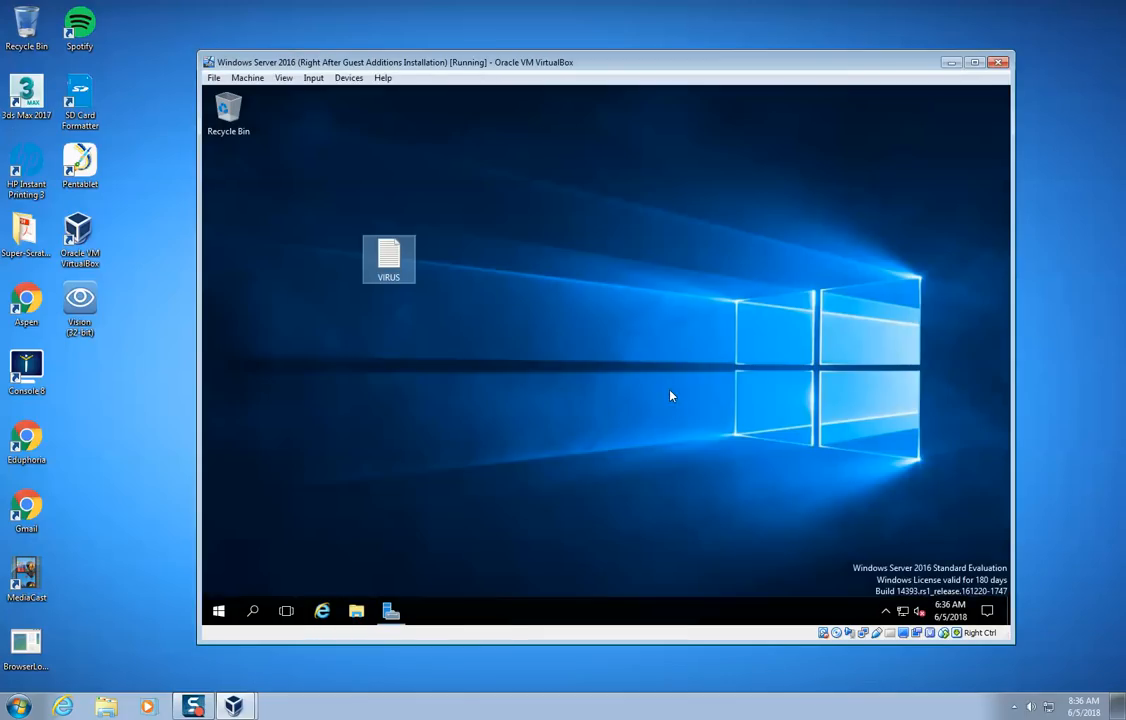
- Shut down the guest server with the reason Operating System: Recovery (Planned)
{"action": "left_click", "coordinate": [218, 611]}
{"action": "left_click", "coordinate": [218, 580]}
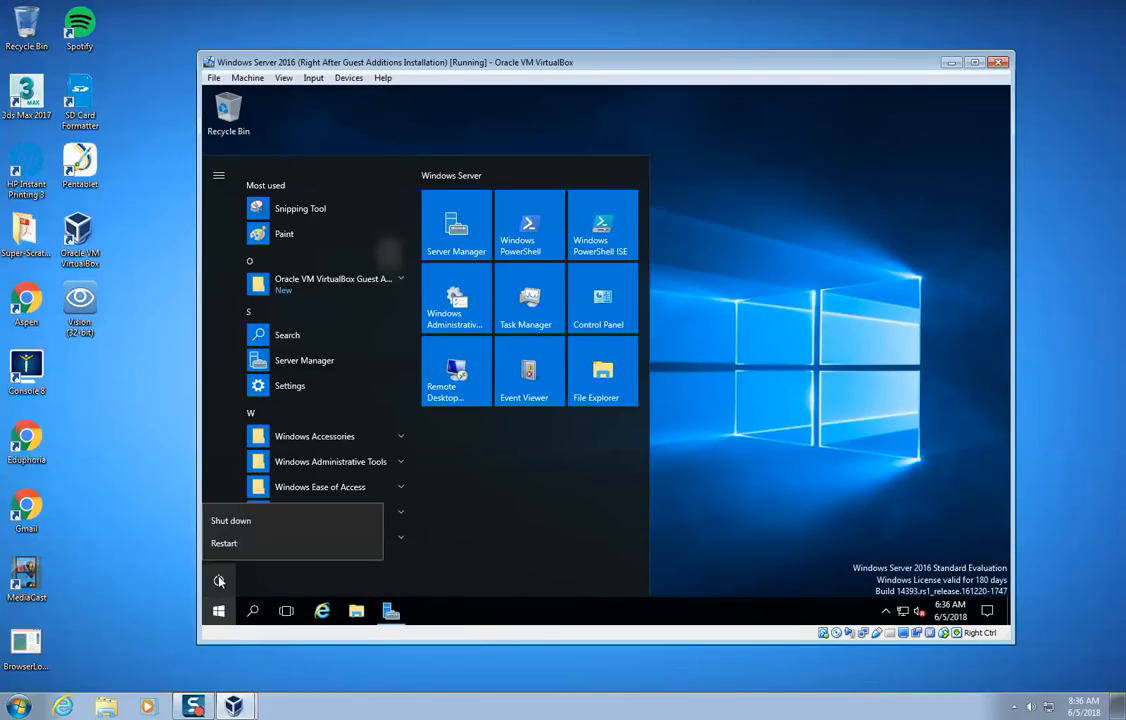
{"action": "left_click", "coordinate": [250, 523]}
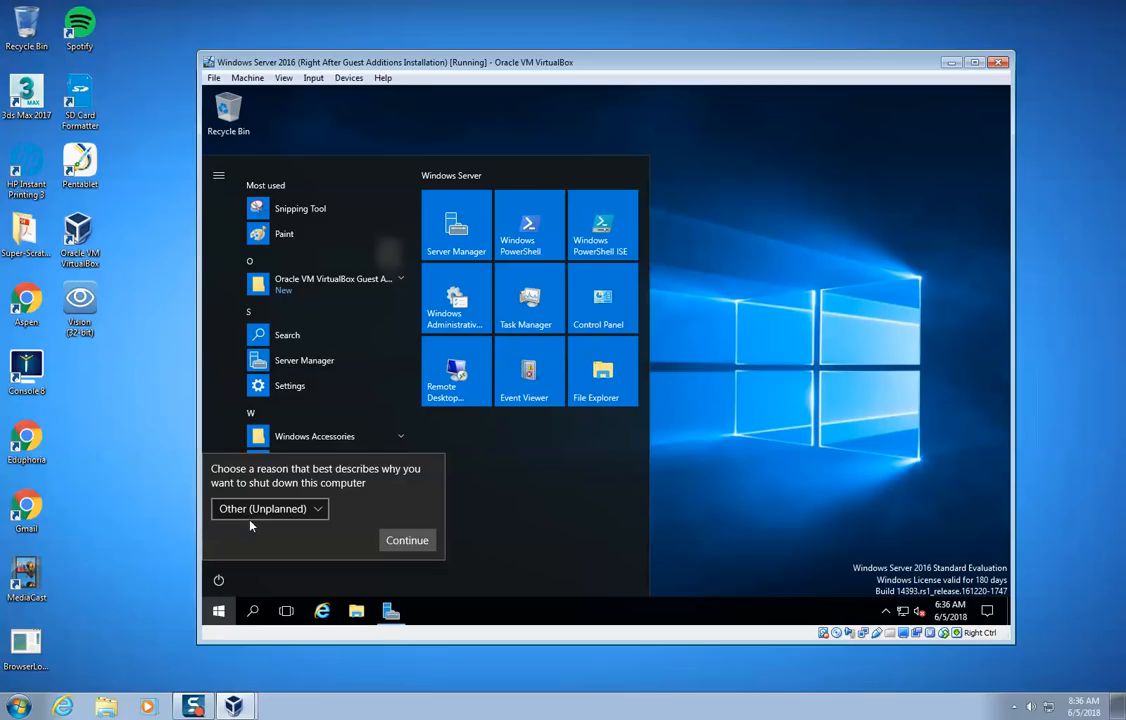
{"action": "left_click", "coordinate": [300, 512]}
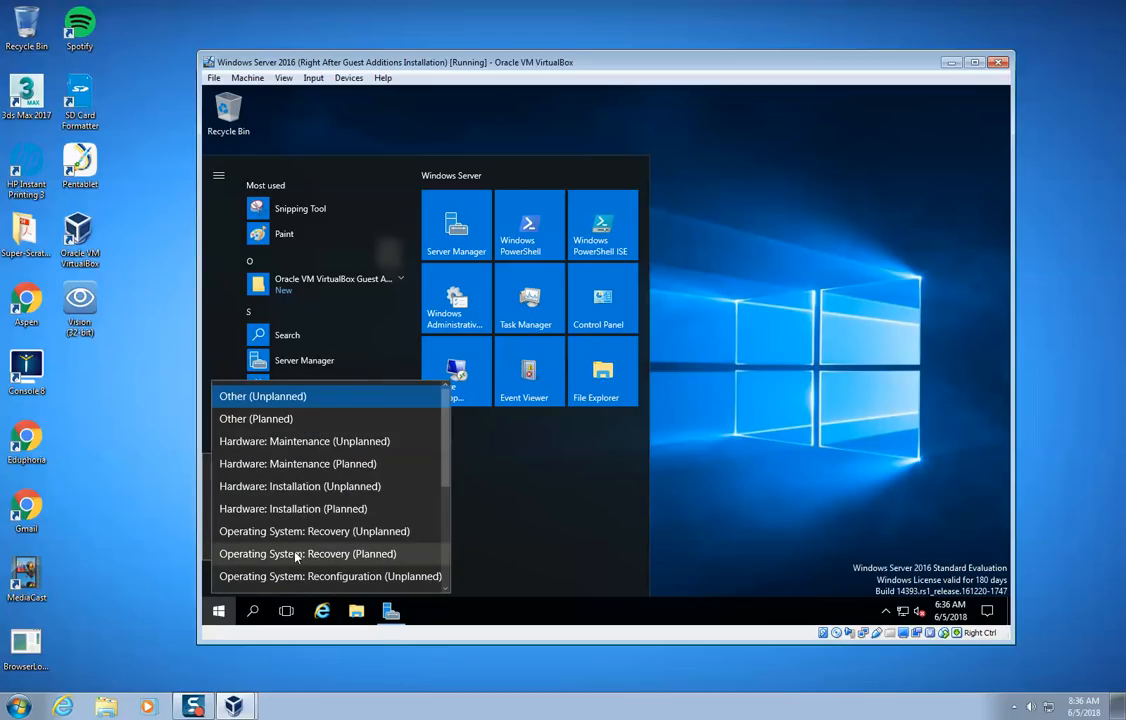
{"action": "left_click", "coordinate": [295, 553]}
{"action": "left_click", "coordinate": [412, 543]}
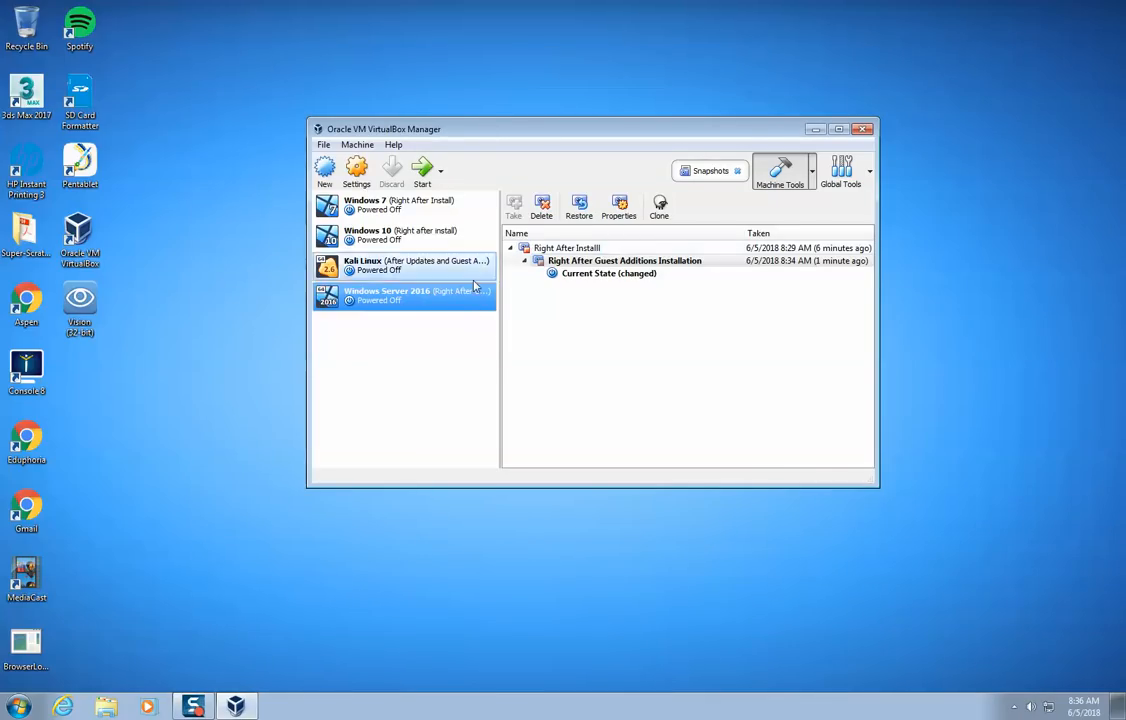
- Restore the Right After Guest Additions Installation snapshot without saving the current machine state, and start the Windows Server 2016 machine
{"action": "left_click", "coordinate": [550, 263]}
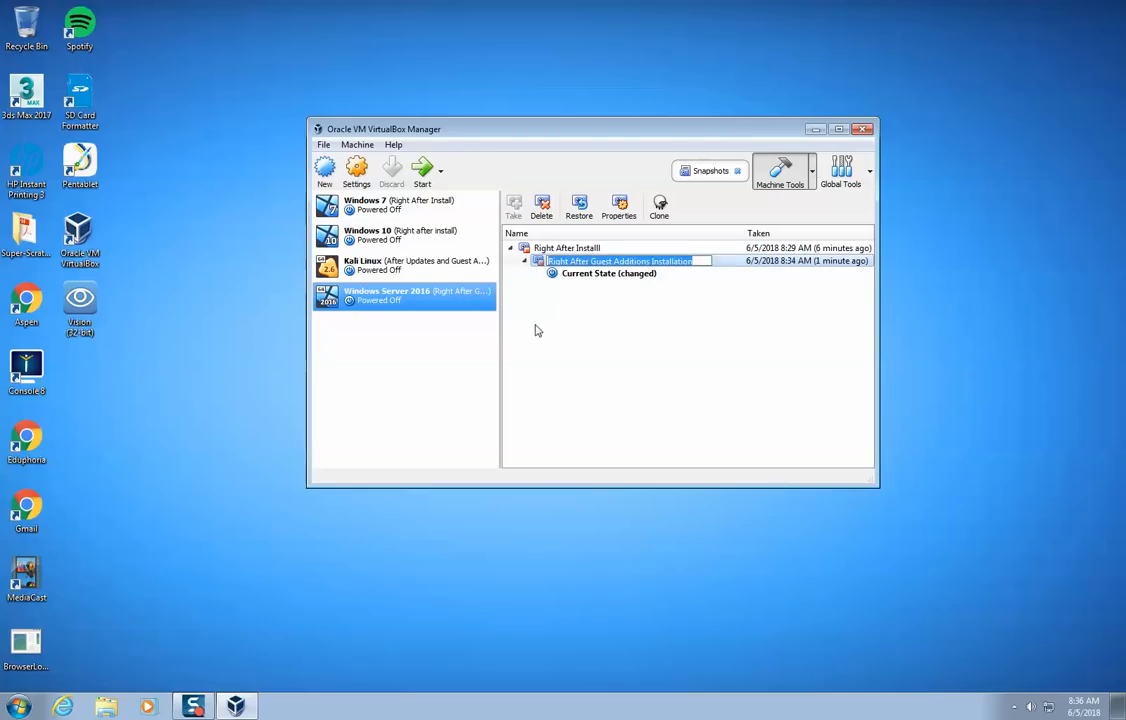
{"action": "left_click", "coordinate": [534, 326]}
{"action": "left_click", "coordinate": [540, 263]}
{"action": "left_click", "coordinate": [523, 299]}
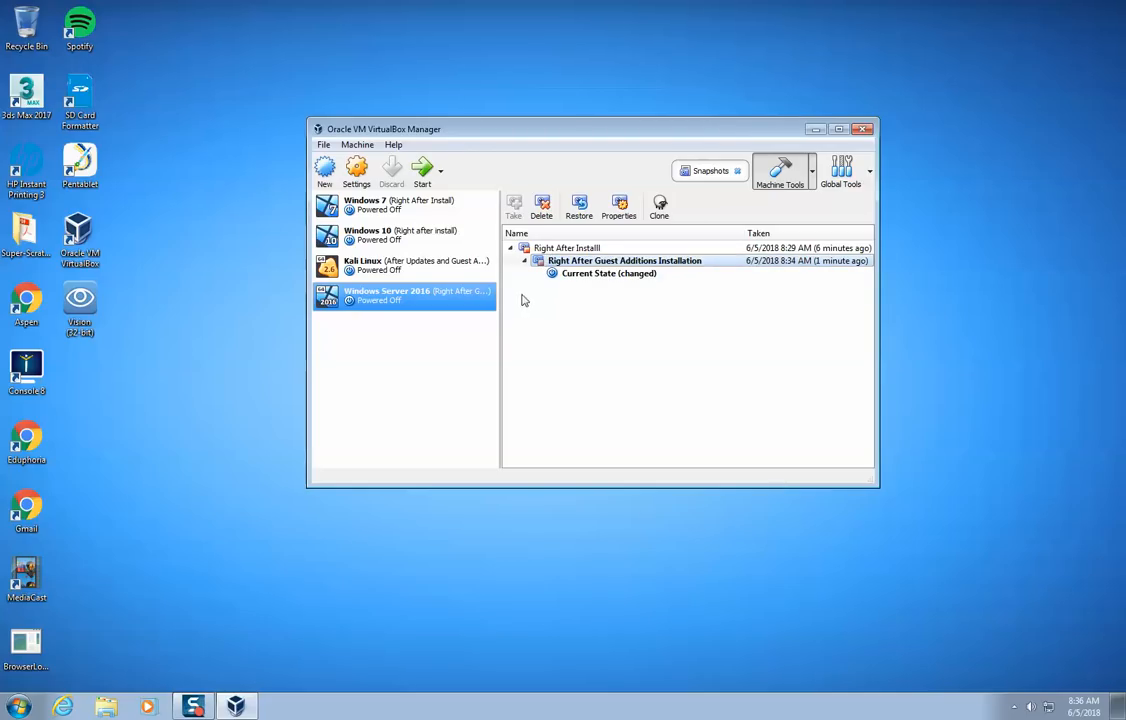
{"action": "left_click", "coordinate": [582, 206]}
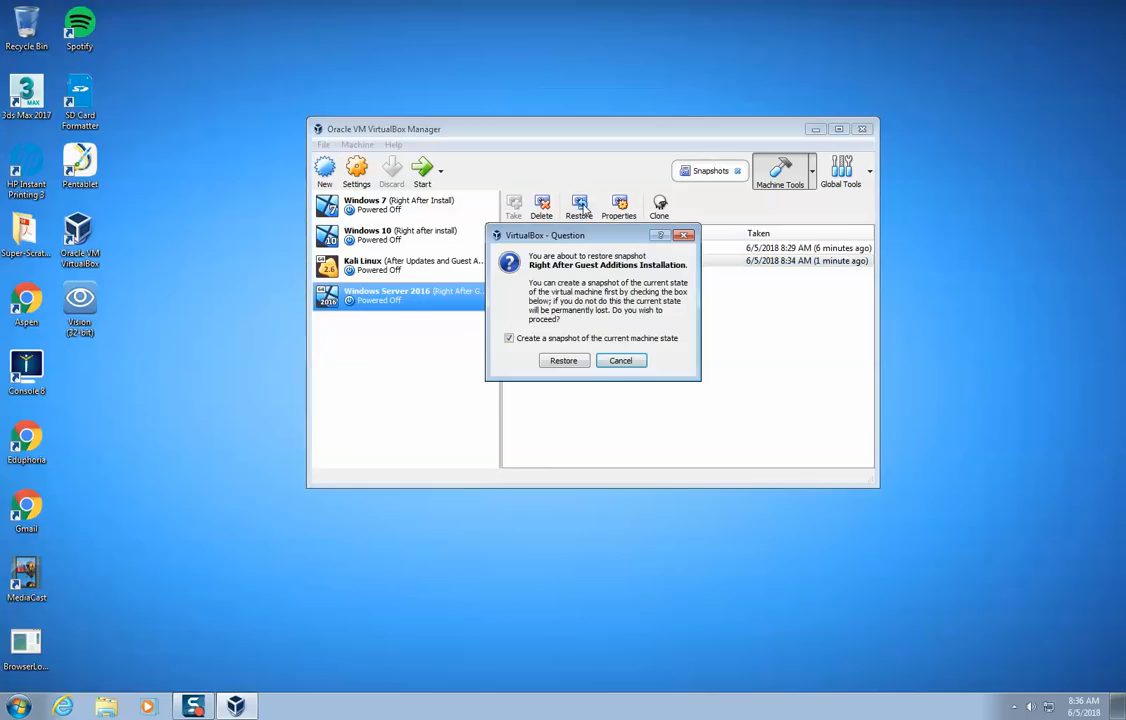
{"action": "left_click", "coordinate": [582, 345]}
{"action": "left_click", "coordinate": [567, 361]}
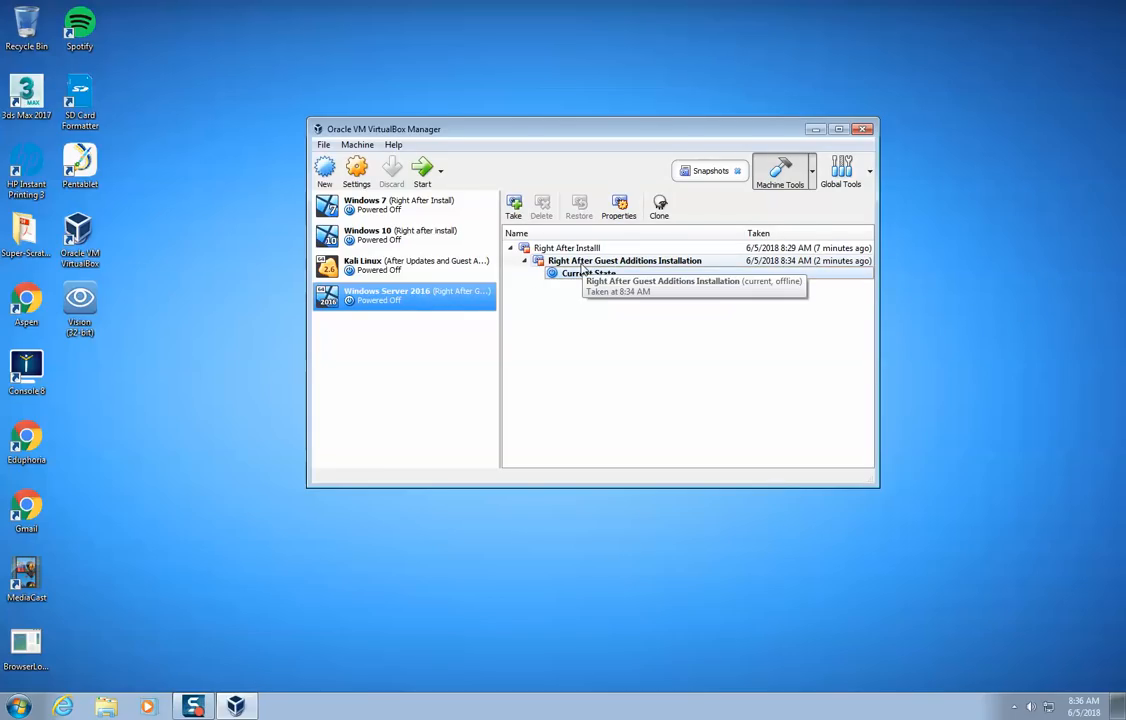
{"action": "double_click", "coordinate": [410, 303]}
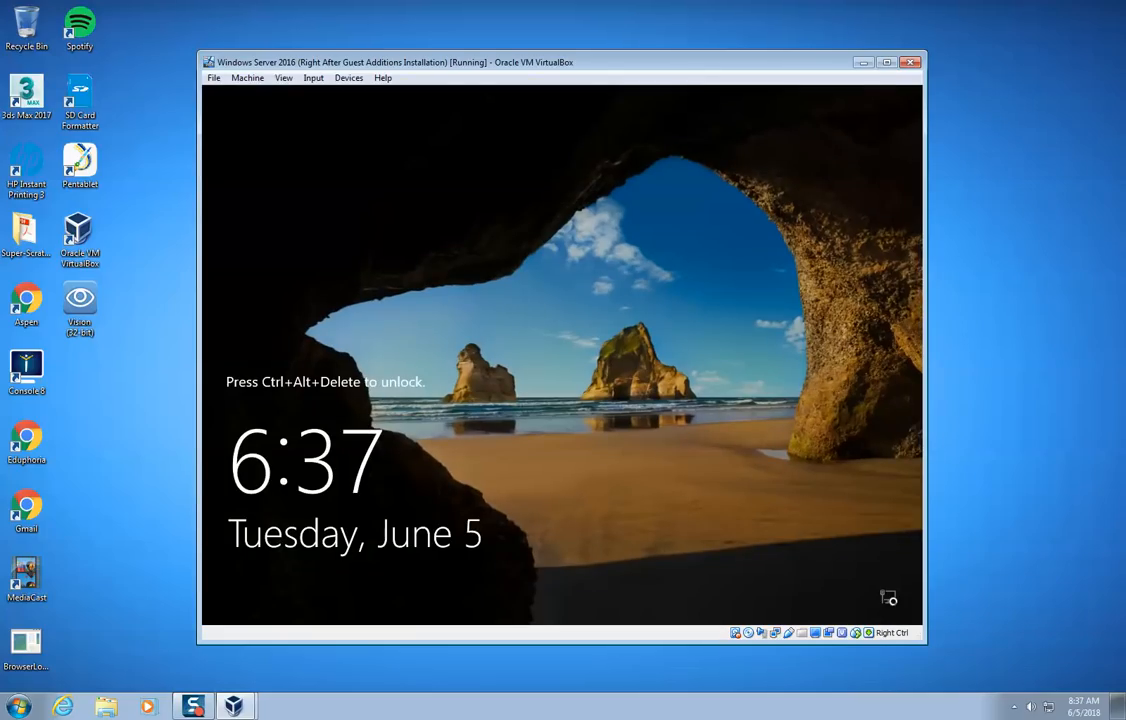
- Unlock the guest with Ctrl-Alt-Del, sign in with the Administrator account password, and close Server Manager
{"action": "left_click", "coordinate": [315, 77]}
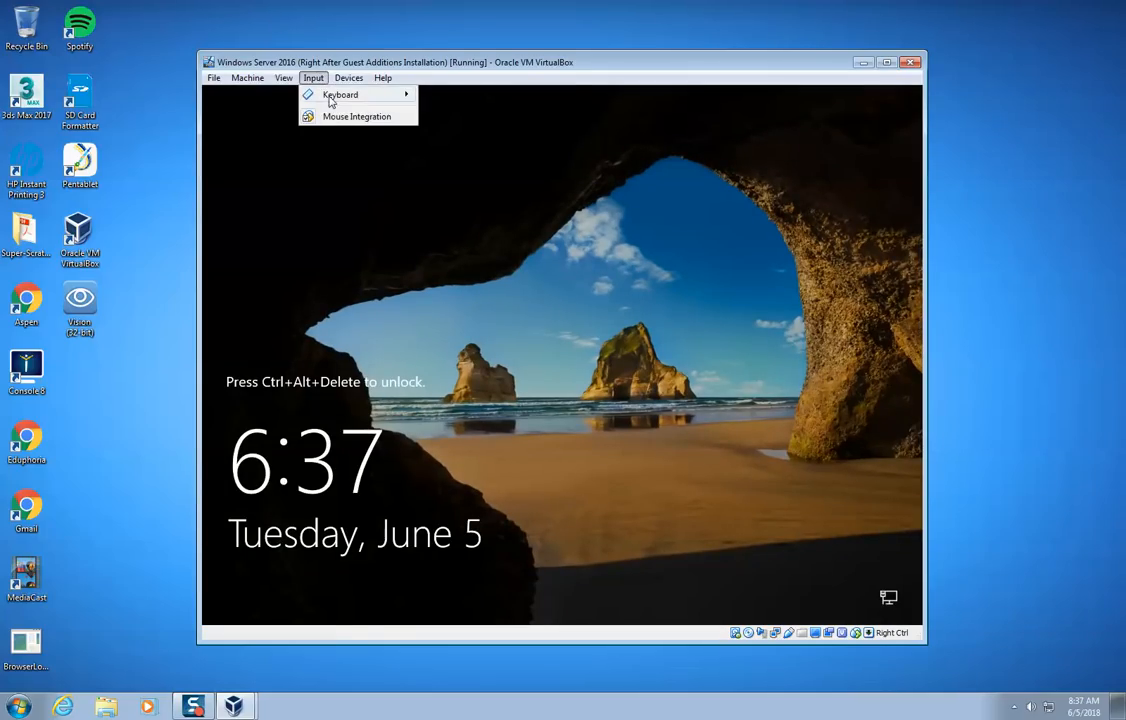
{"action": "mouse_move", "coordinate": [330, 100]}
{"action": "left_click", "coordinate": [500, 118]}
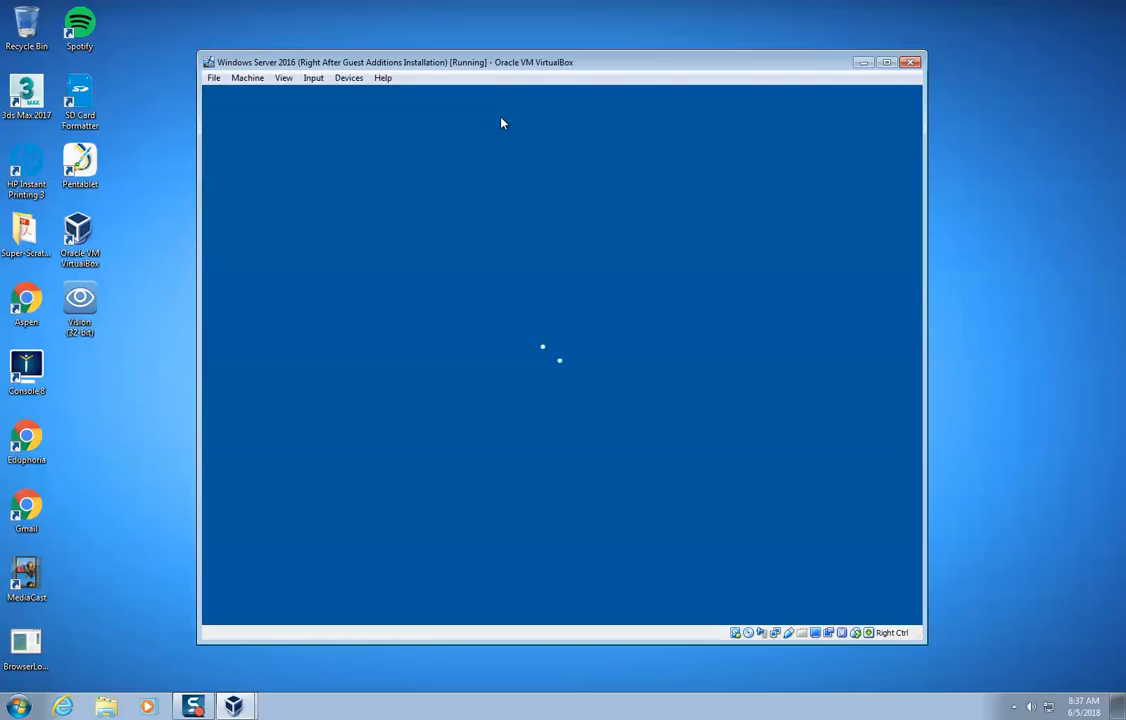
{"action": "type", "text": "•••••"}
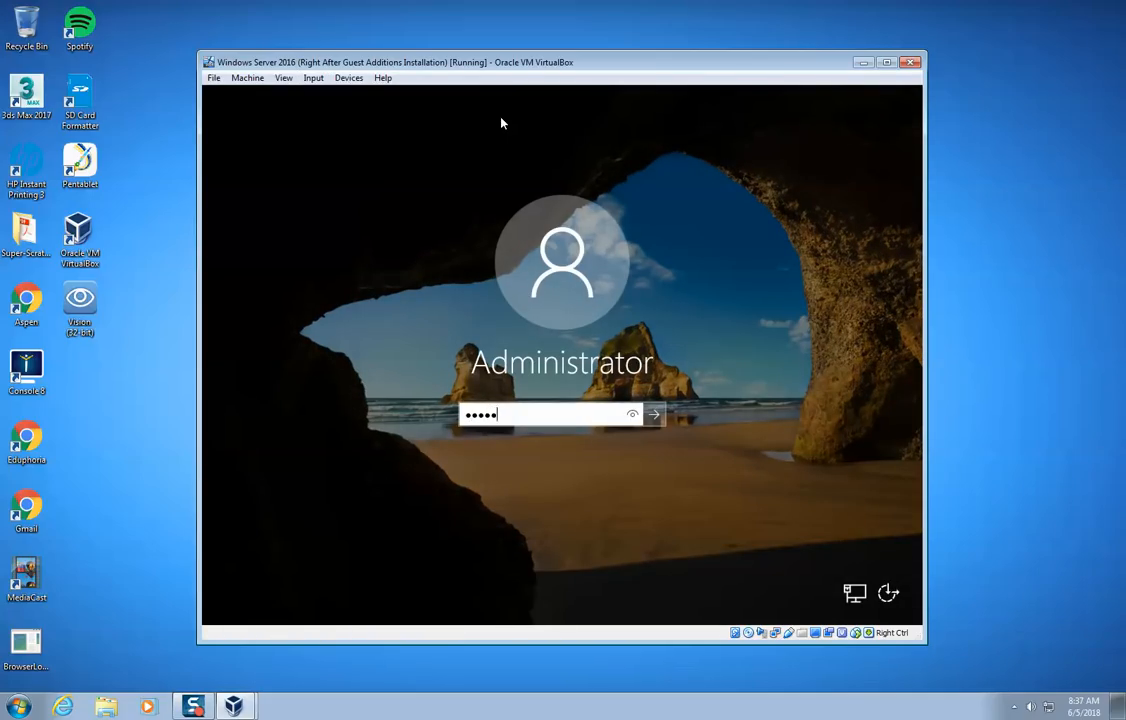
{"action": "key", "text": "Return"}
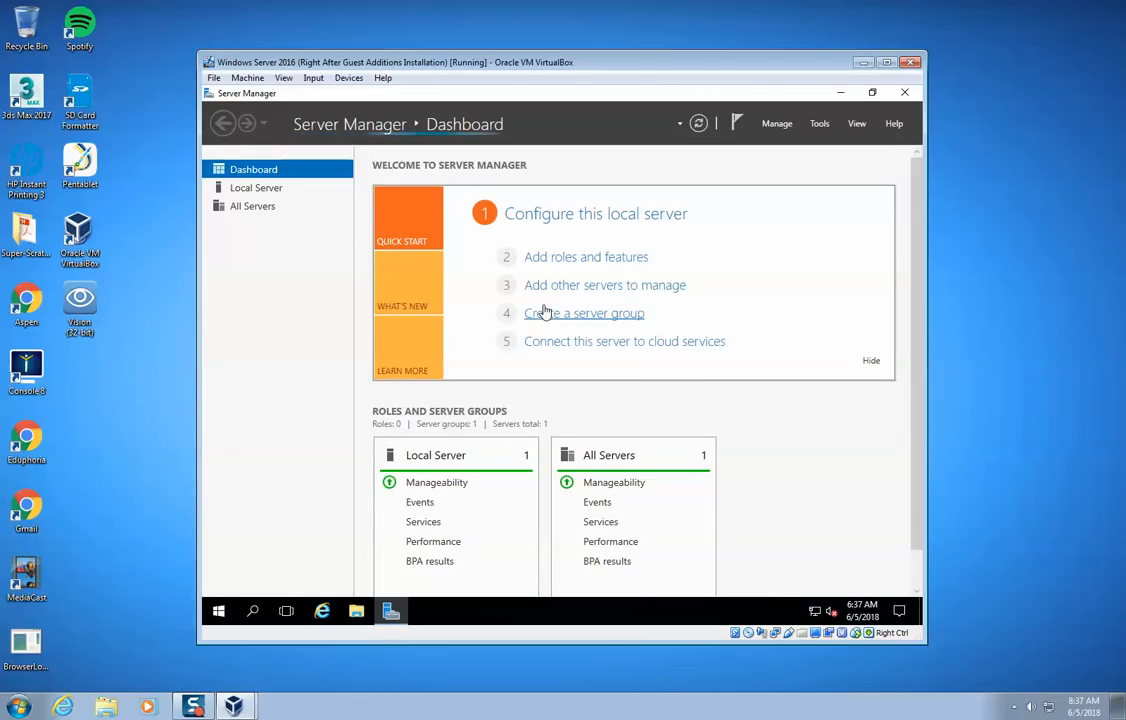
{"action": "left_click", "coordinate": [905, 93]}
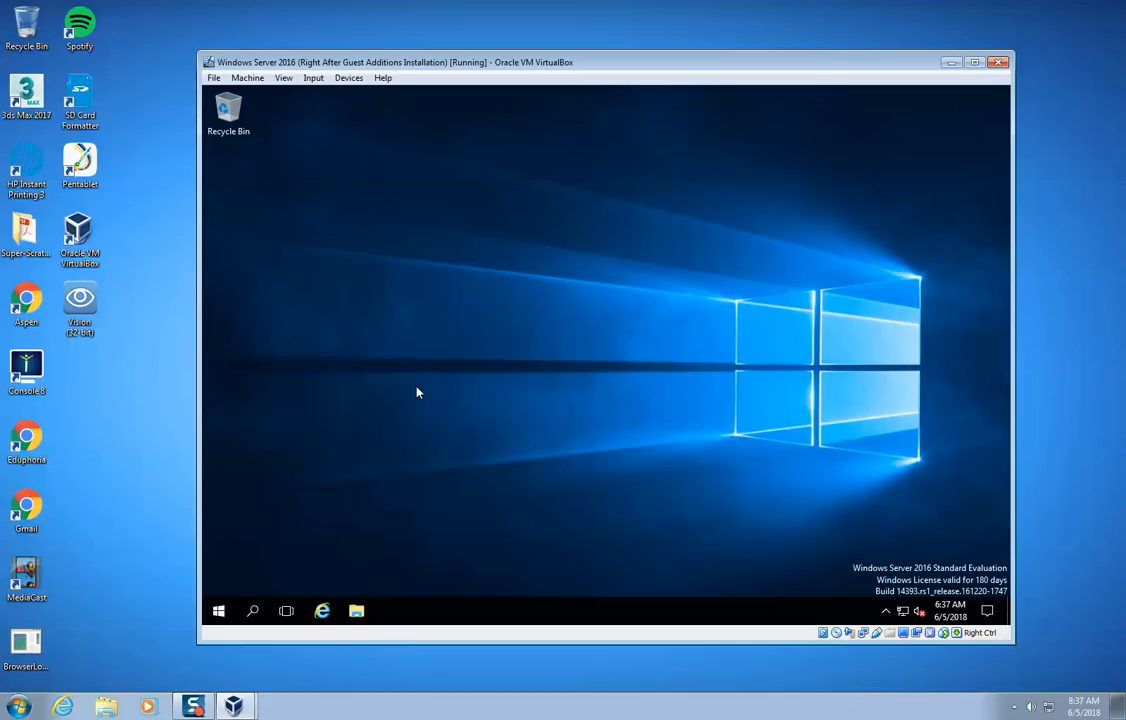
- Shut down the restored server with the reason Hardware: Maintenance (Unplanned)
{"action": "left_click", "coordinate": [221, 610]}
{"action": "left_click", "coordinate": [218, 580]}
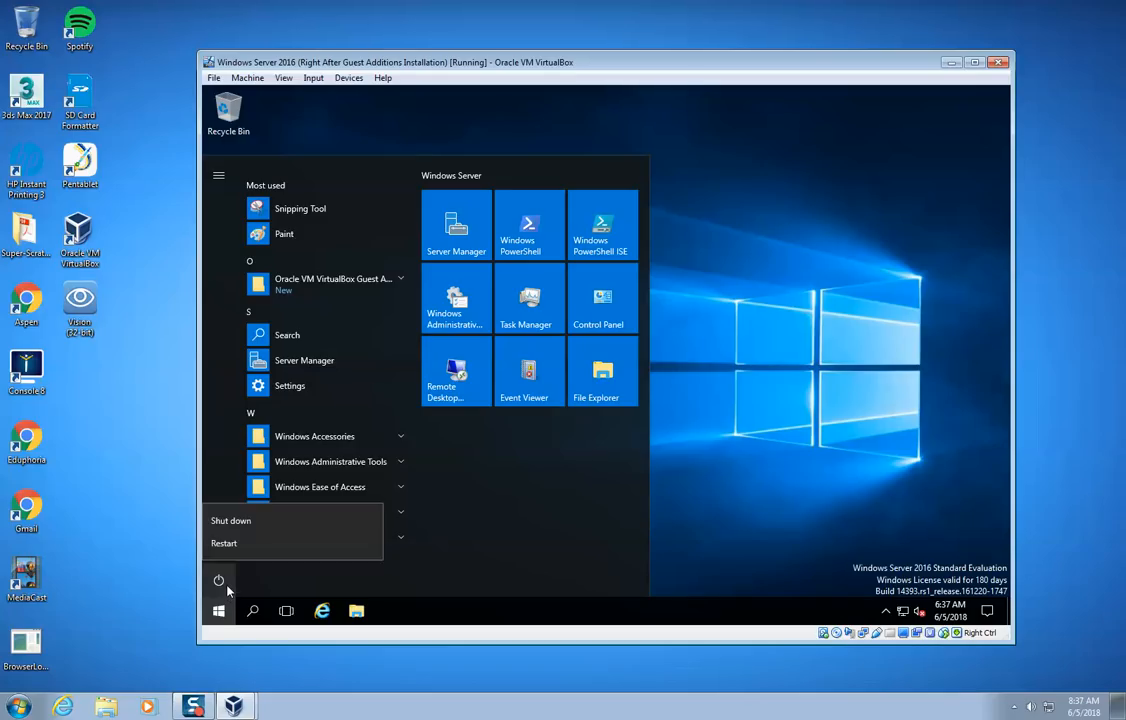
{"action": "left_click", "coordinate": [253, 524]}
{"action": "left_click", "coordinate": [283, 516]}
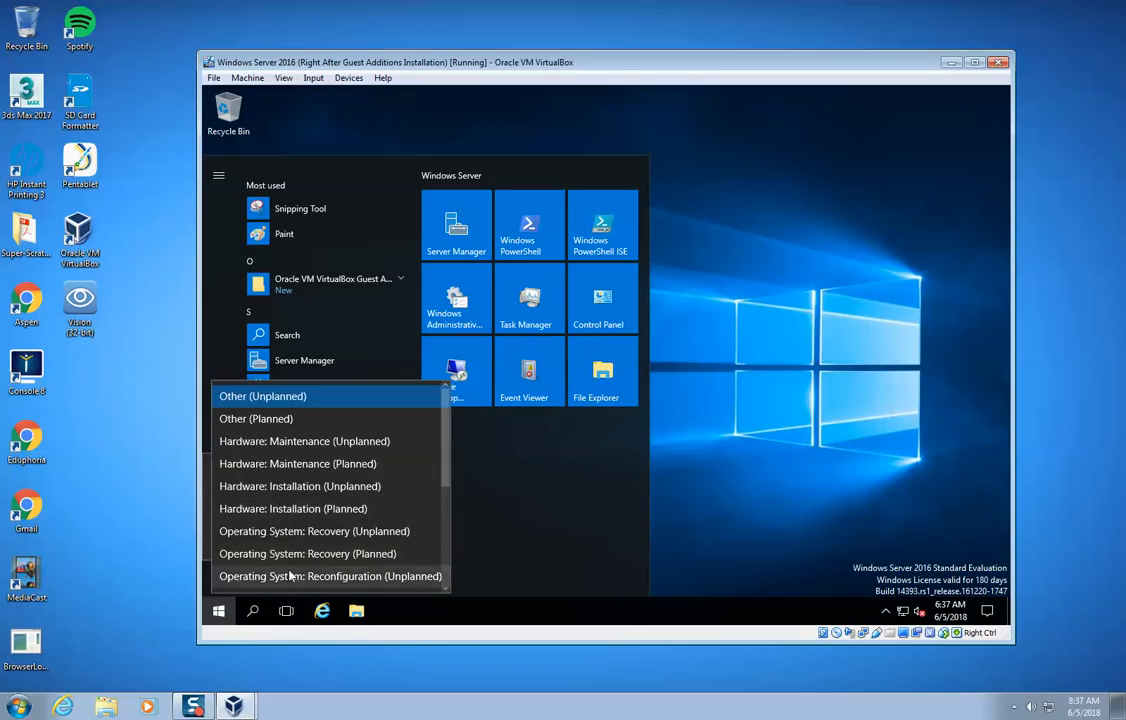
{"action": "left_click", "coordinate": [295, 441]}
{"action": "left_click", "coordinate": [406, 541]}
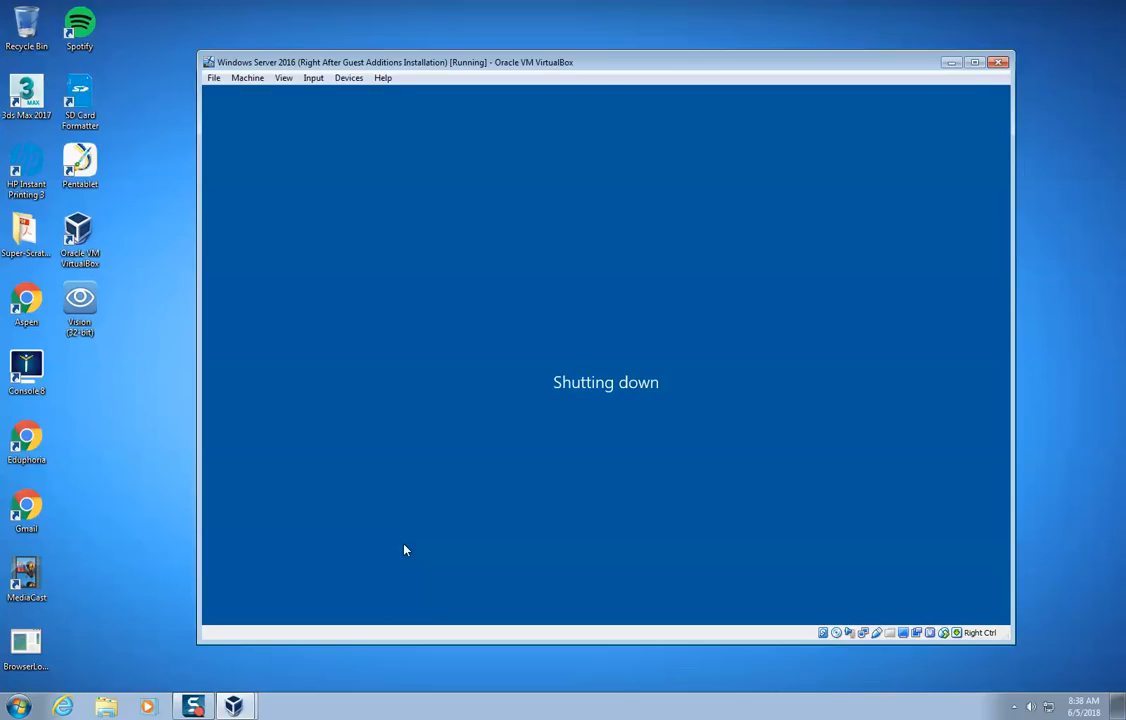